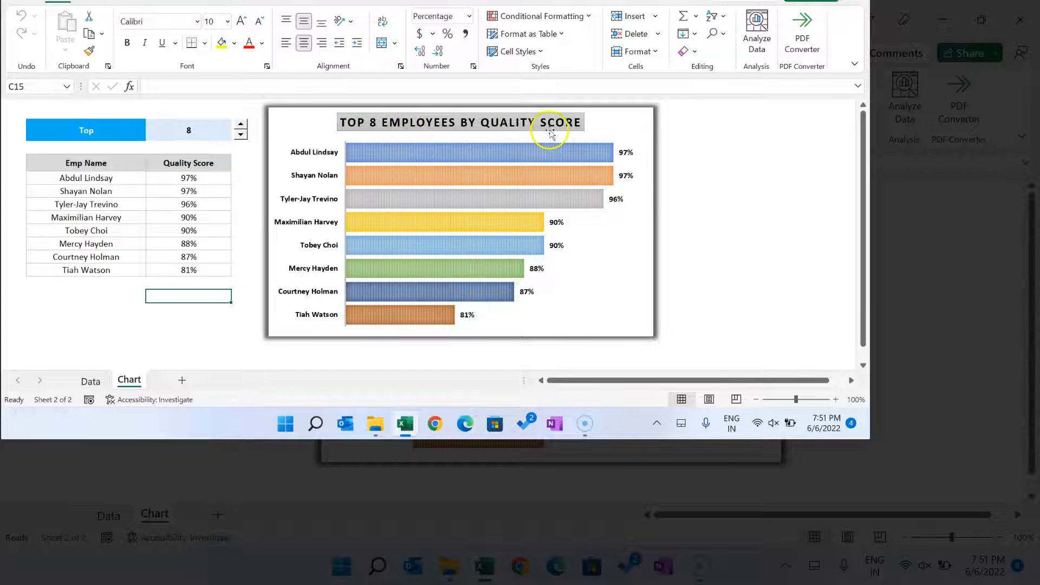
# - Raise the Top count to 9, and examine the Data sheet's columns and the Chart sheet's table headers
pyautogui.click(241, 125)
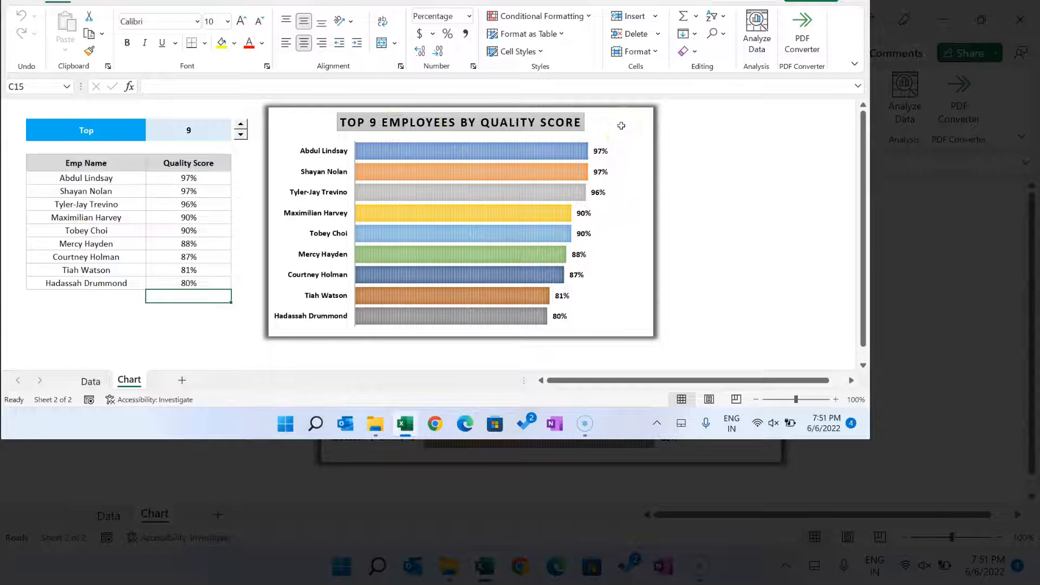
pyautogui.click(91, 380)
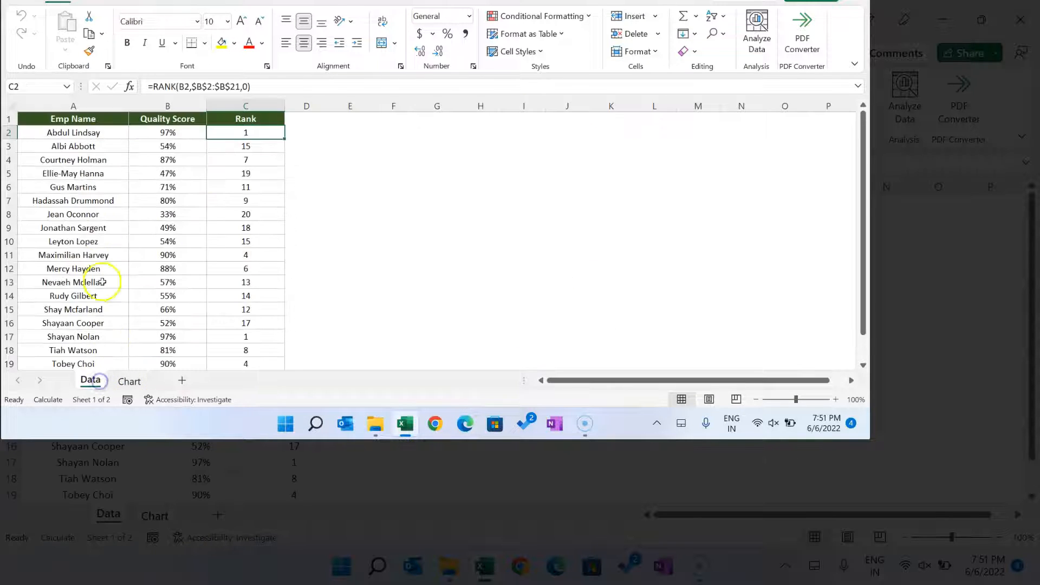
pyautogui.click(74, 133)
pyautogui.click(84, 119)
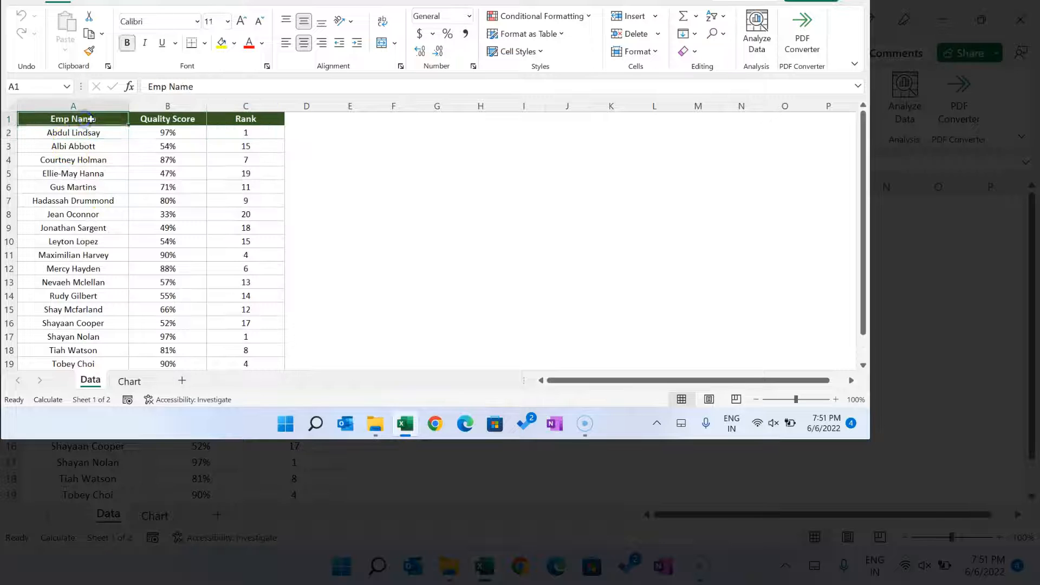
pyautogui.moveTo(91, 119); pyautogui.dragTo(83, 236)
pyautogui.moveTo(168, 122); pyautogui.dragTo(188, 214)
pyautogui.click(268, 119)
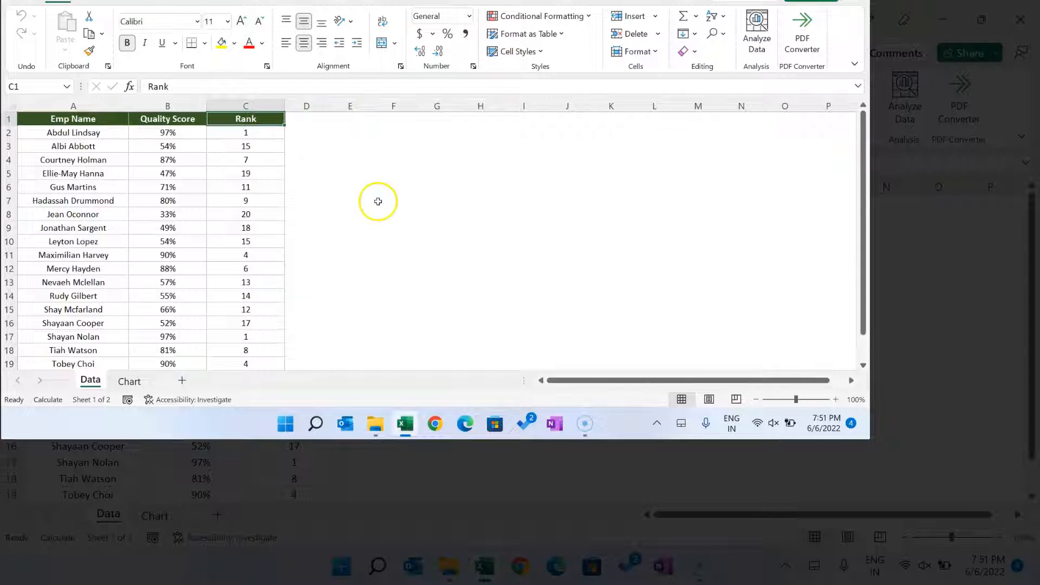
pyautogui.click(129, 382)
pyautogui.click(84, 160)
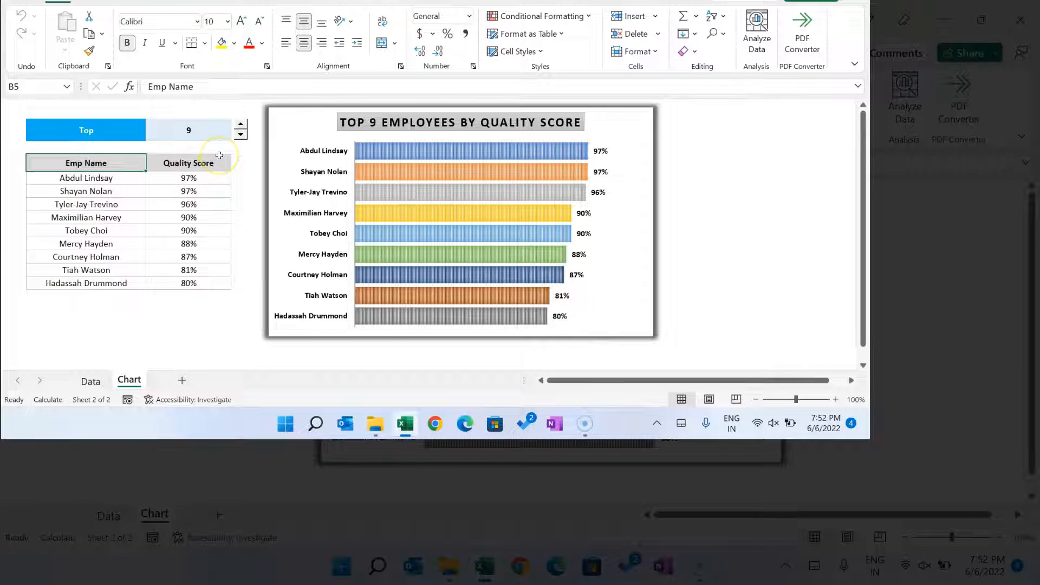
pyautogui.click(205, 163)
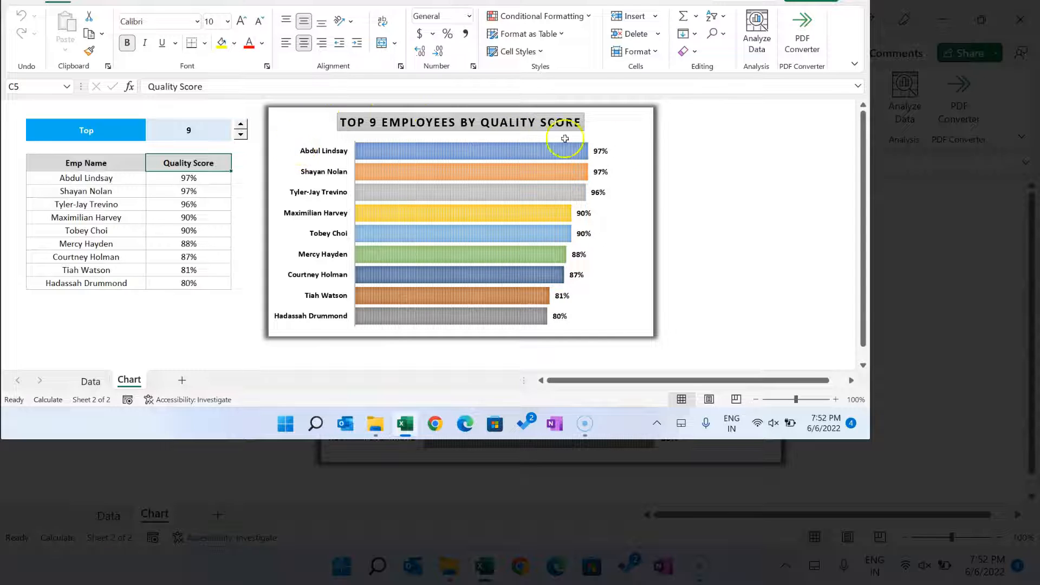
pyautogui.click(152, 348)
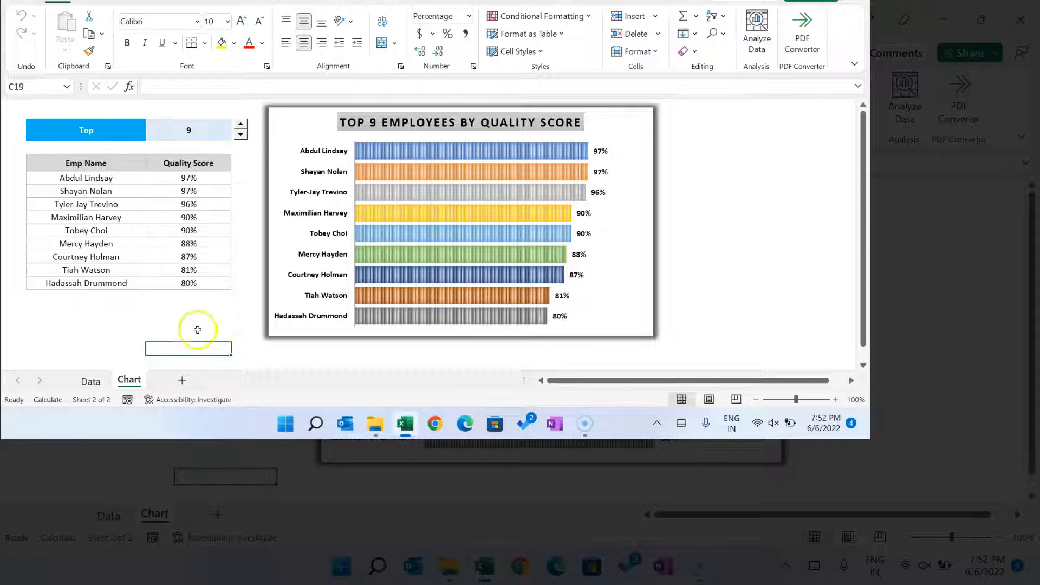
# - Copy the Emp Name and Quality Score columns (A1:B21) from the Data sheet into a new workbook at A1
pyautogui.click(90, 381)
pyautogui.click(74, 120)
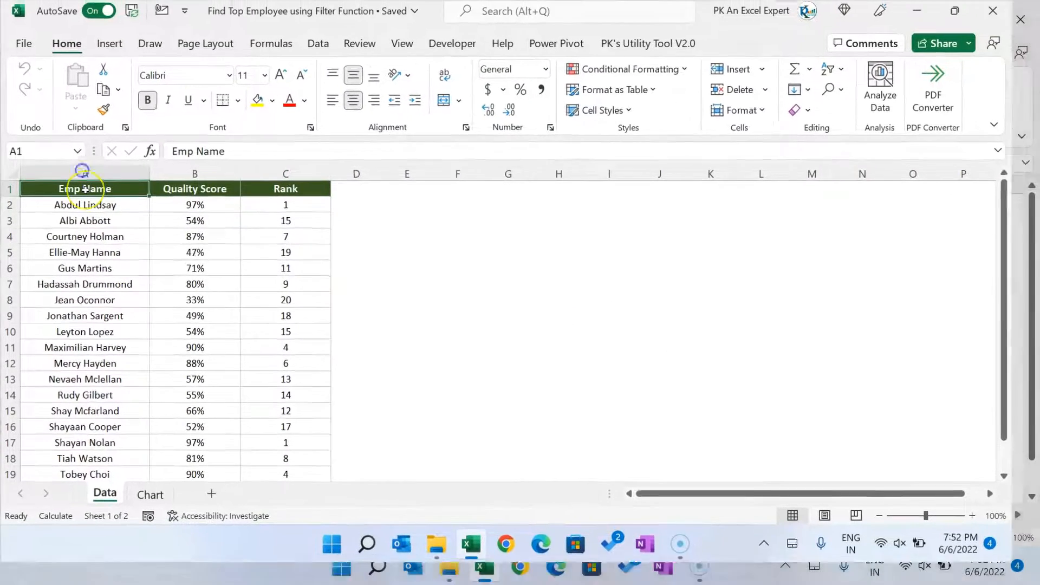
pyautogui.hotkey('shift', 'Right')
pyautogui.hotkey('ctrl', 'shift', 'Down')
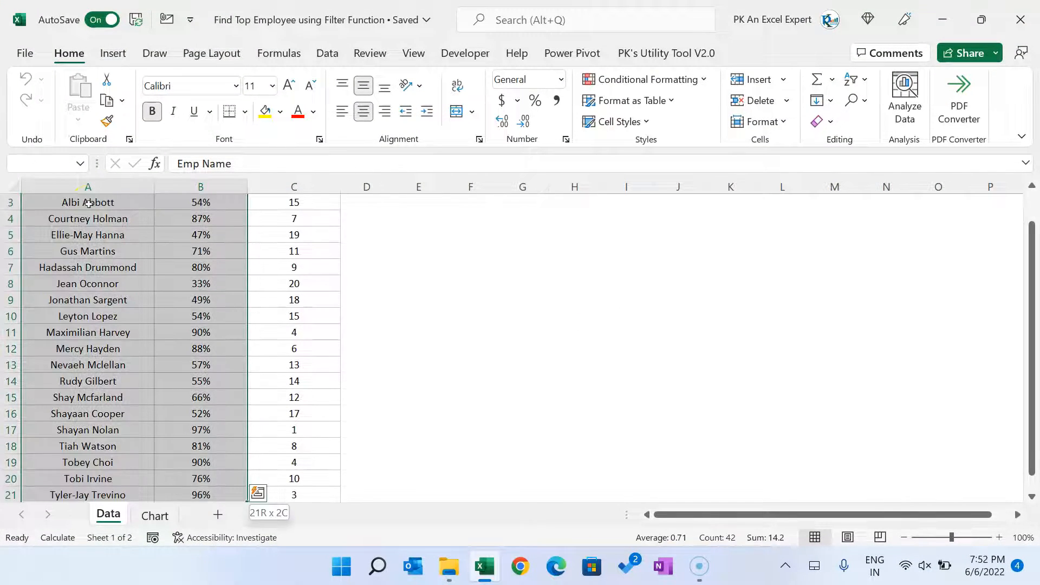
pyautogui.hotkey('ctrl', 'c')
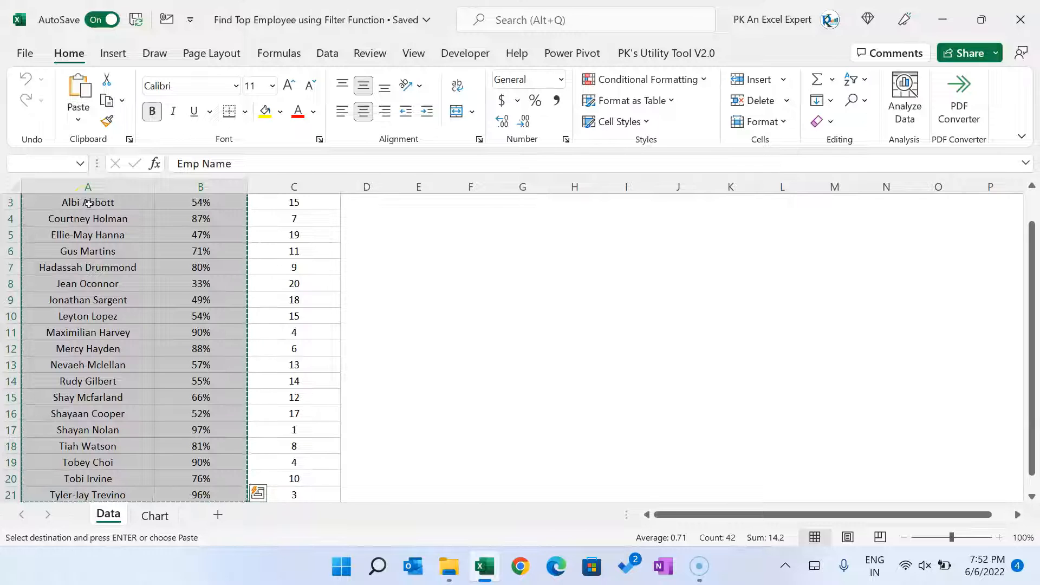
pyautogui.hotkey('ctrl', 'n')
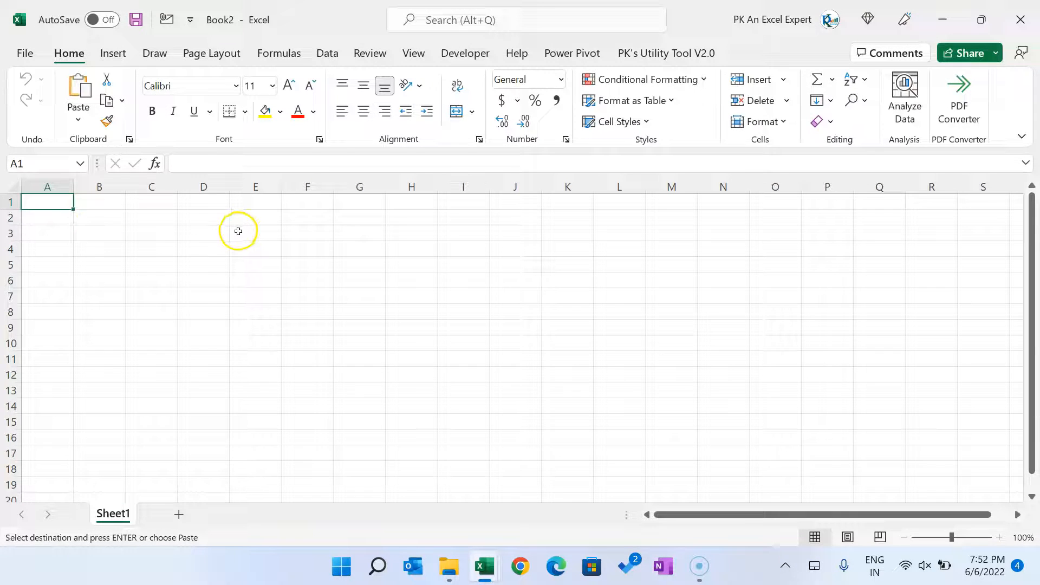
pyautogui.hotkey('ctrl', 'v')
# - Widen columns A and B to fit the employee names and quality scores
pyautogui.click(62, 217)
pyautogui.doubleClick(73, 187)
pyautogui.moveTo(177, 187); pyautogui.dragTo(210, 186)
pyautogui.click(92, 264)
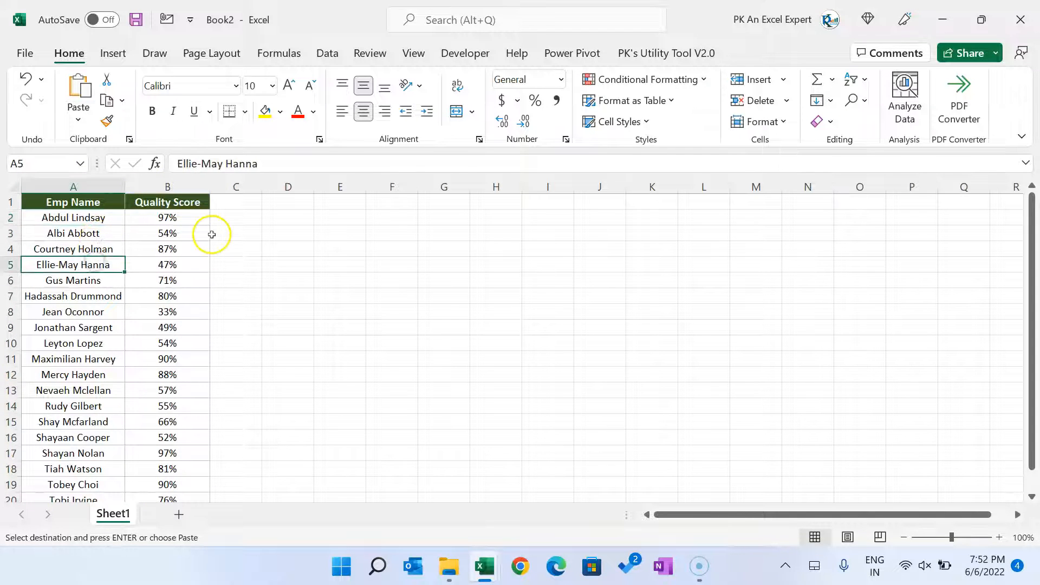
# - Enter the header Rank in cell C1
pyautogui.click(233, 204)
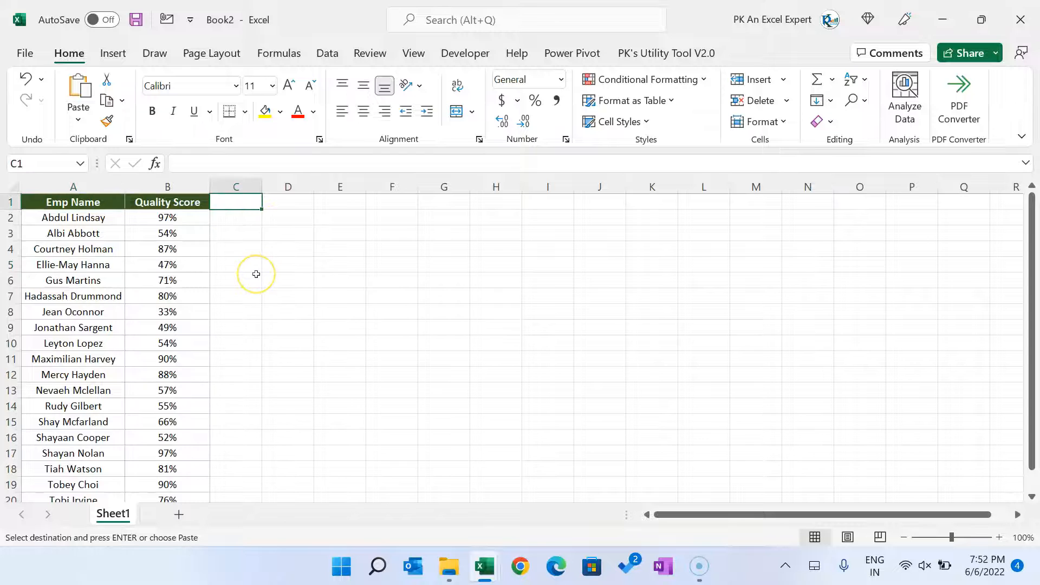
pyautogui.write('Rank')
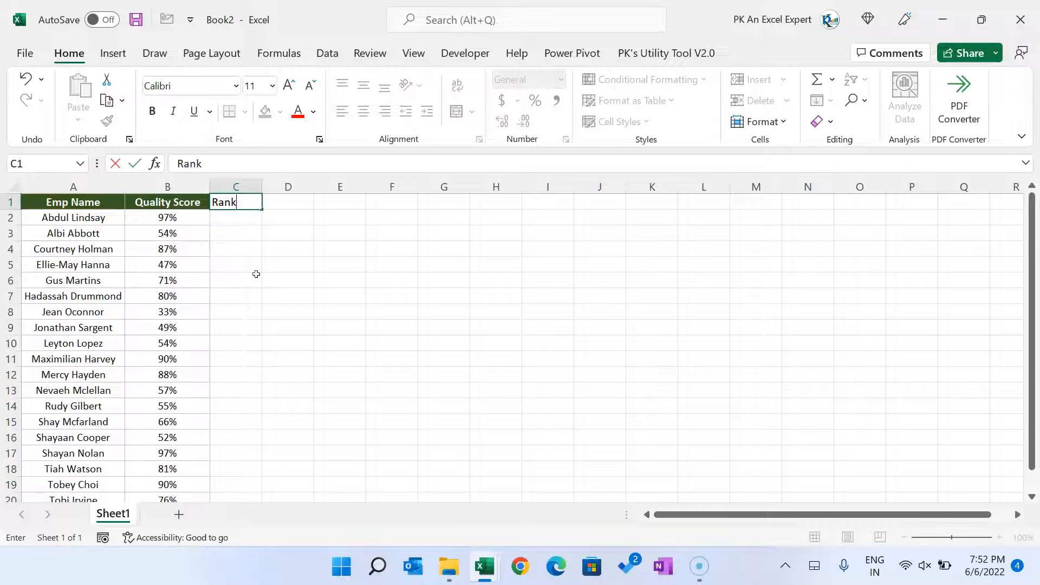
pyautogui.press('Return')
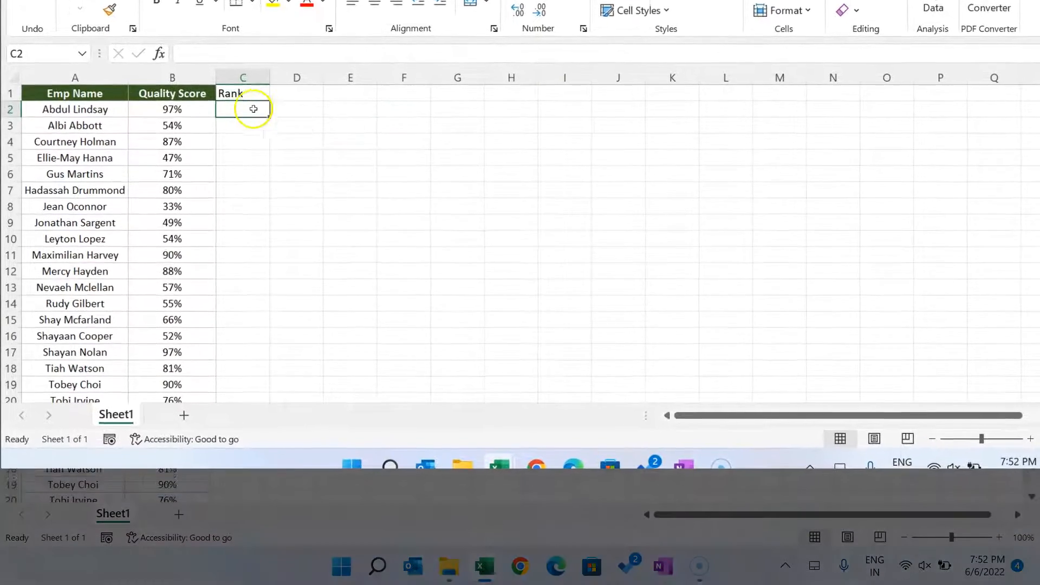
pyautogui.click(255, 94)
# - Enter the formula =RANK(B2,$B$2:$B$1048576,0) in C2 to rank the quality score in descending order
pyautogui.click(253, 110)
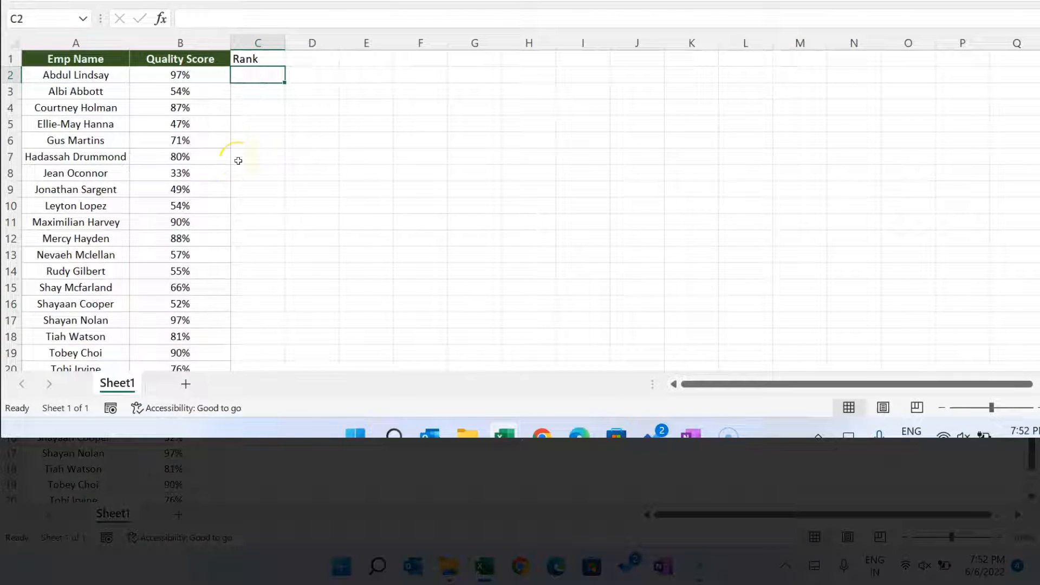
pyautogui.write('=')
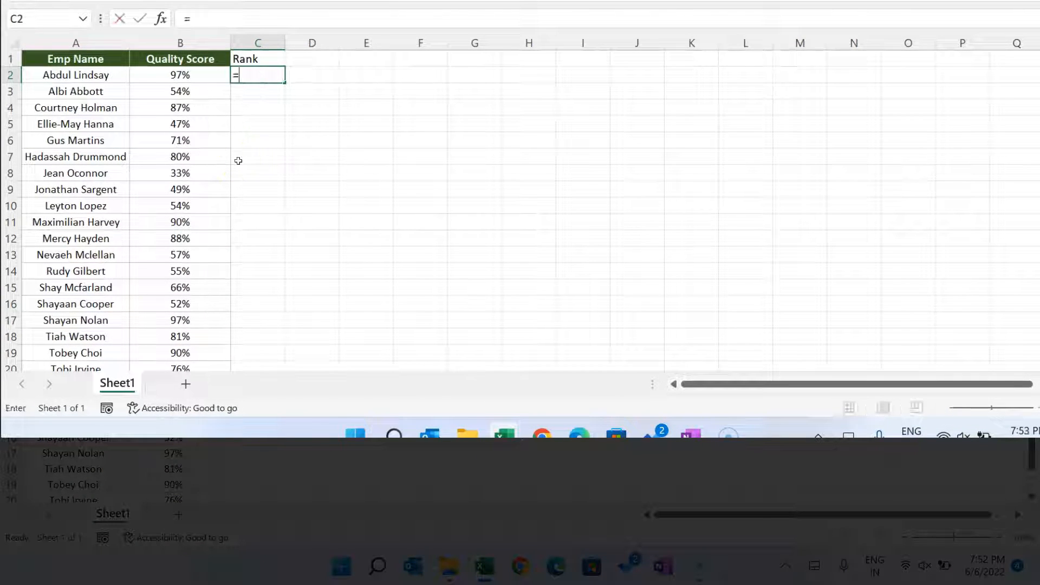
pyautogui.write('ran')
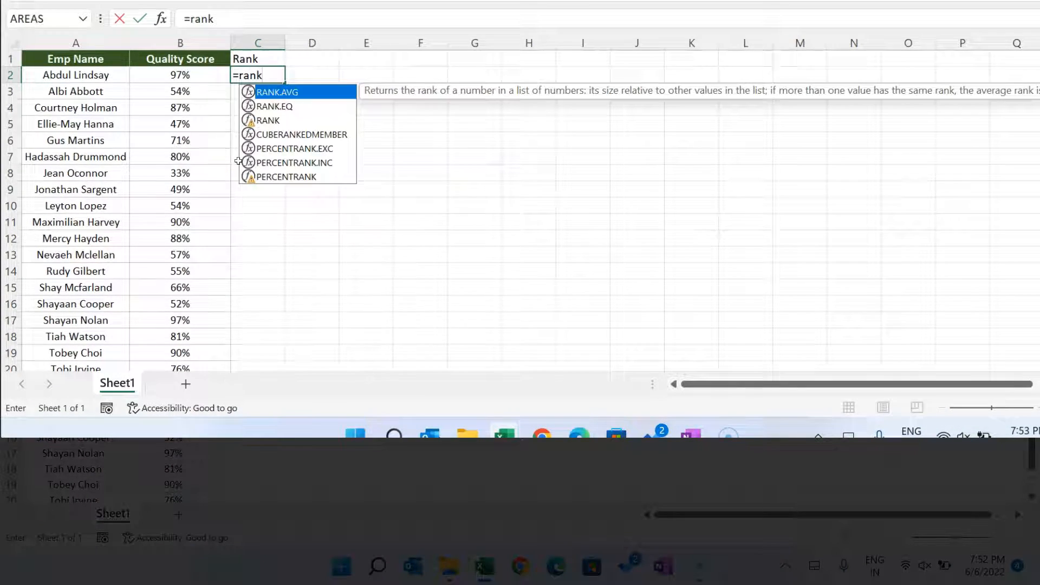
pyautogui.write('k')
pyautogui.press('Down')
pyautogui.press('Down')
pyautogui.press('Tab')
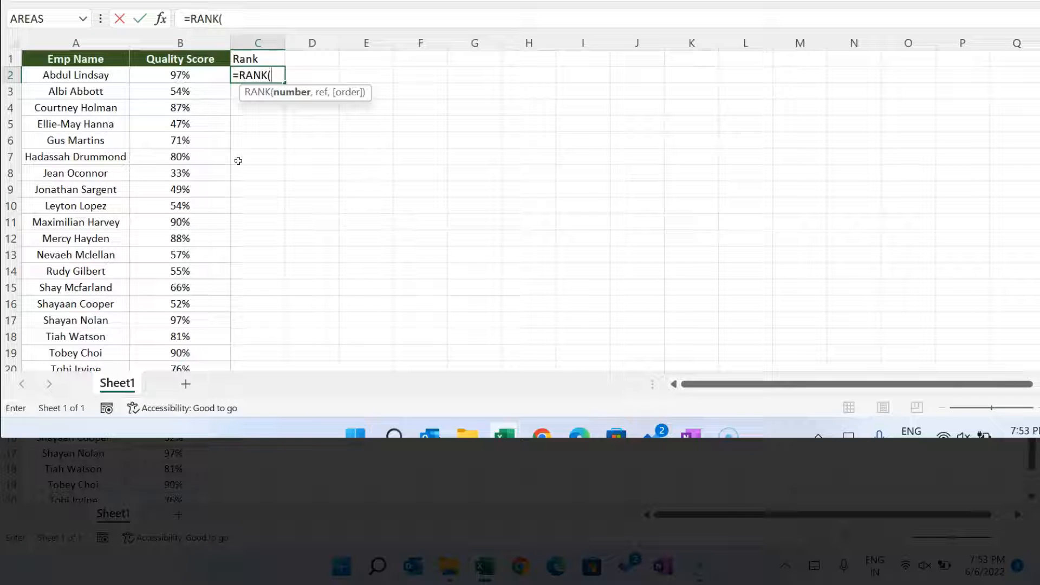
pyautogui.press('Left')
pyautogui.write(',')
pyautogui.press('Left')
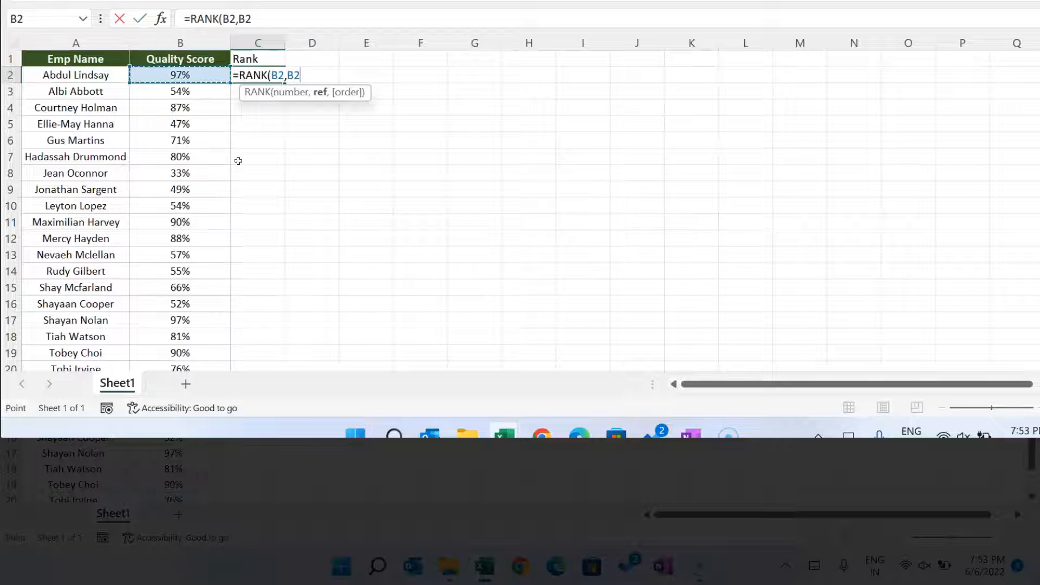
pyautogui.hotkey('ctrl', 'shift', 'Down')
pyautogui.hotkey('ctrl', 'shift', 'Down')
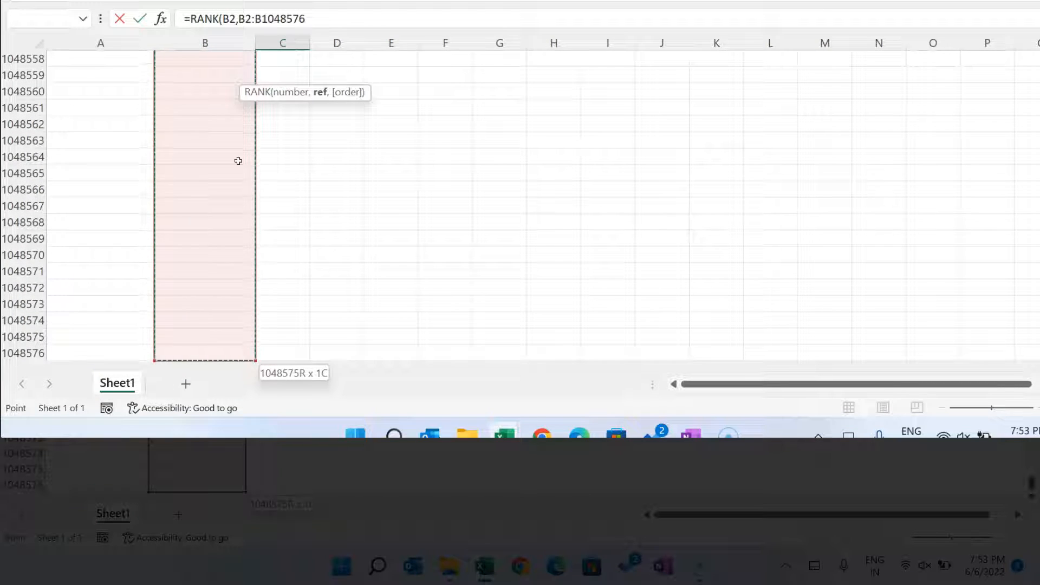
pyautogui.press('F4')
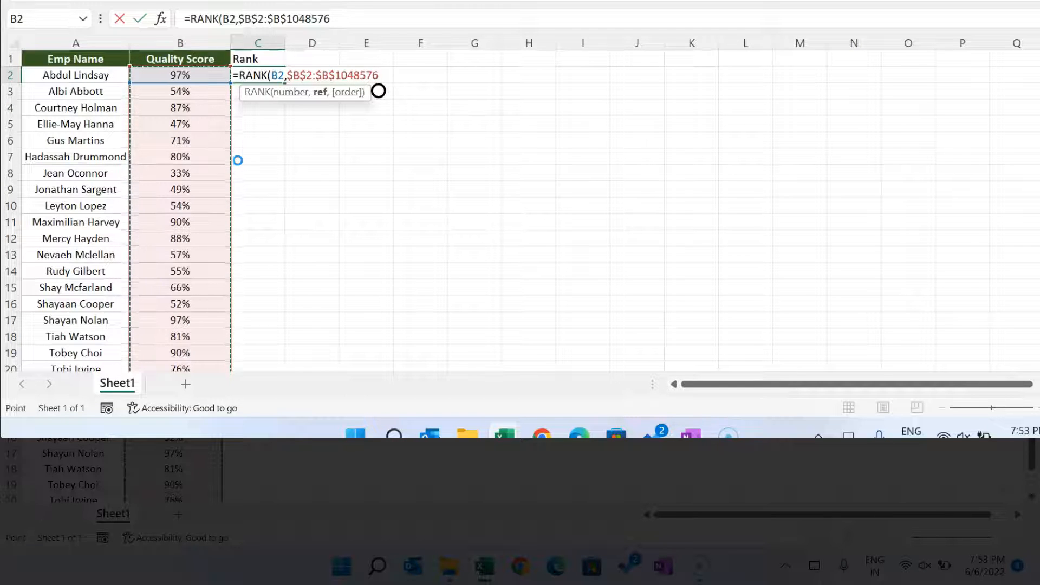
pyautogui.write(',')
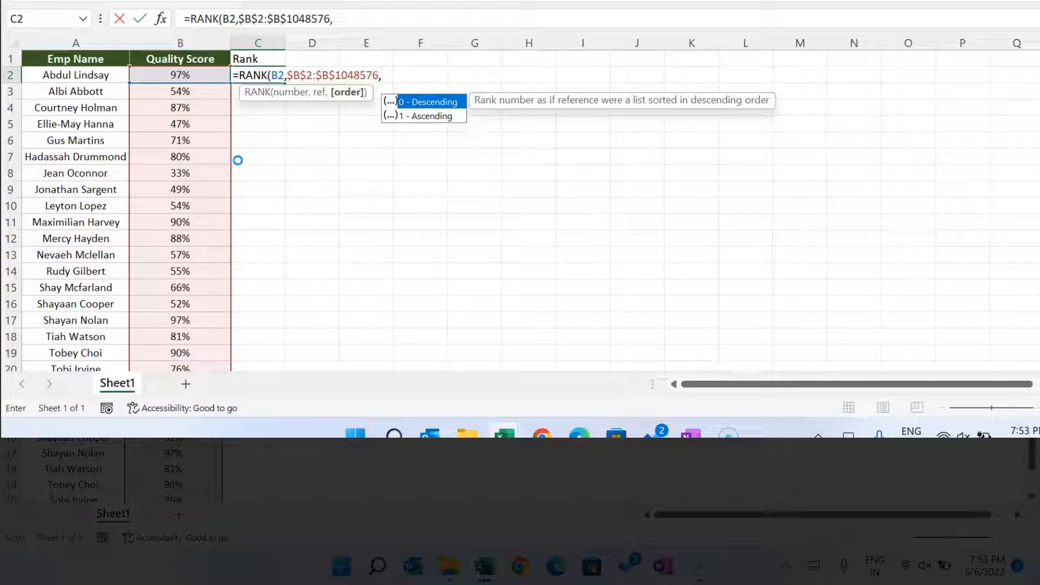
pyautogui.write('0')
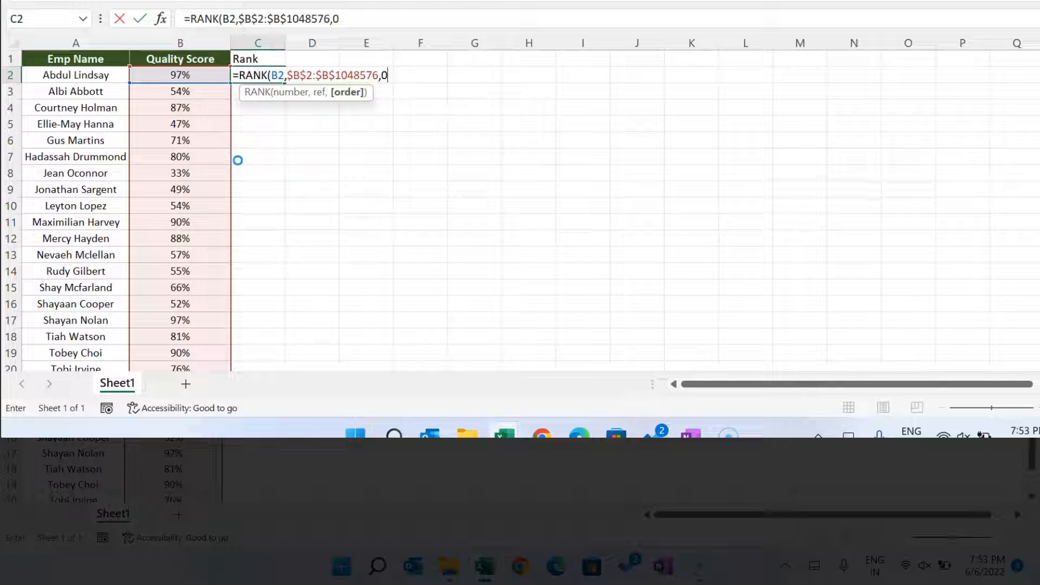
pyautogui.write(')')
pyautogui.hotkey('ctrl', 'Return')
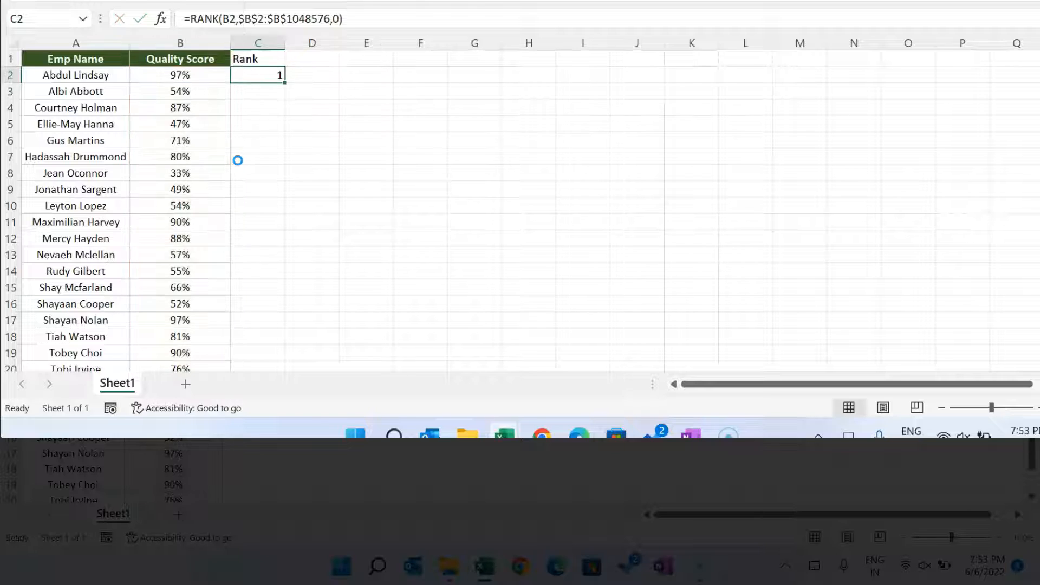
# - Fill the RANK formula from C2 down to C21, the last employee row
pyautogui.press('Left')
pyautogui.hotkey('ctrl', 'Down')
pyautogui.press('Right')
pyautogui.hotkey('ctrl', 'shift', 'Up')
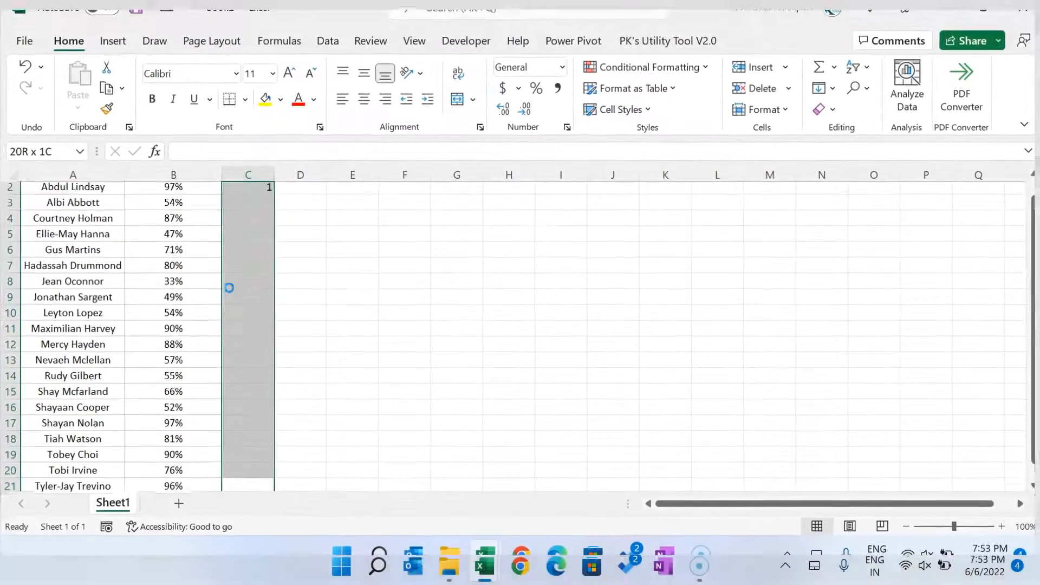
pyautogui.hotkey('ctrl', 'd')
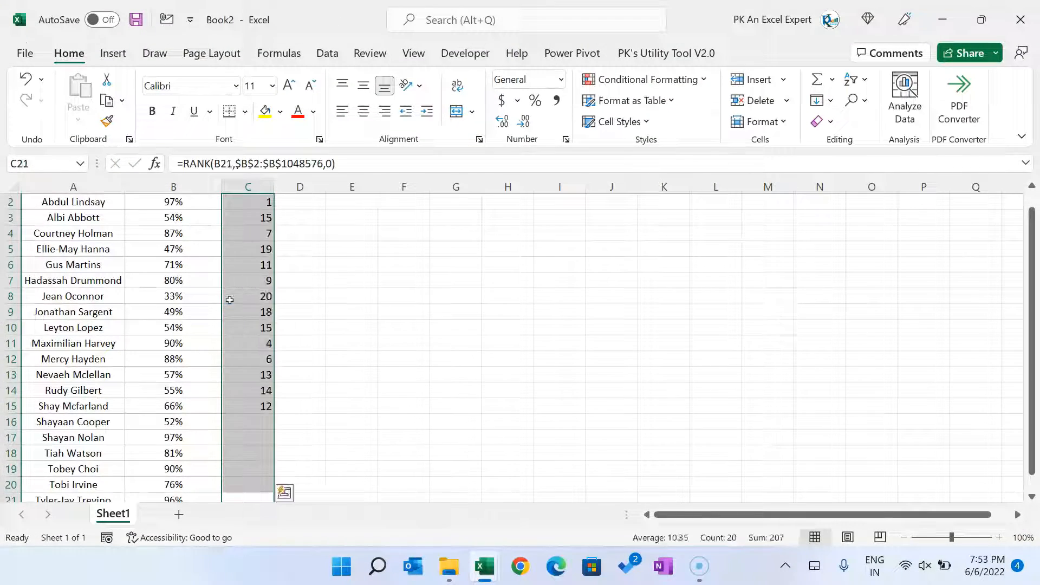
# - Examine the filled rank formulas down column C alongside the quality scores
pyautogui.hotkey('ctrl', 'Up')
pyautogui.press('Down')
pyautogui.press('Down')
pyautogui.press('Down')
pyautogui.press('Down')
pyautogui.press('Down')
pyautogui.press('Down')
pyautogui.press('Down')
pyautogui.press('Down')
pyautogui.press('Down')
pyautogui.press('Down')
pyautogui.press('Down')
pyautogui.press('Down')
pyautogui.press('Down')
pyautogui.press('Down')
pyautogui.press('Down')
pyautogui.press('Down')
pyautogui.press('Down')
pyautogui.press('Down')
pyautogui.press('Down')
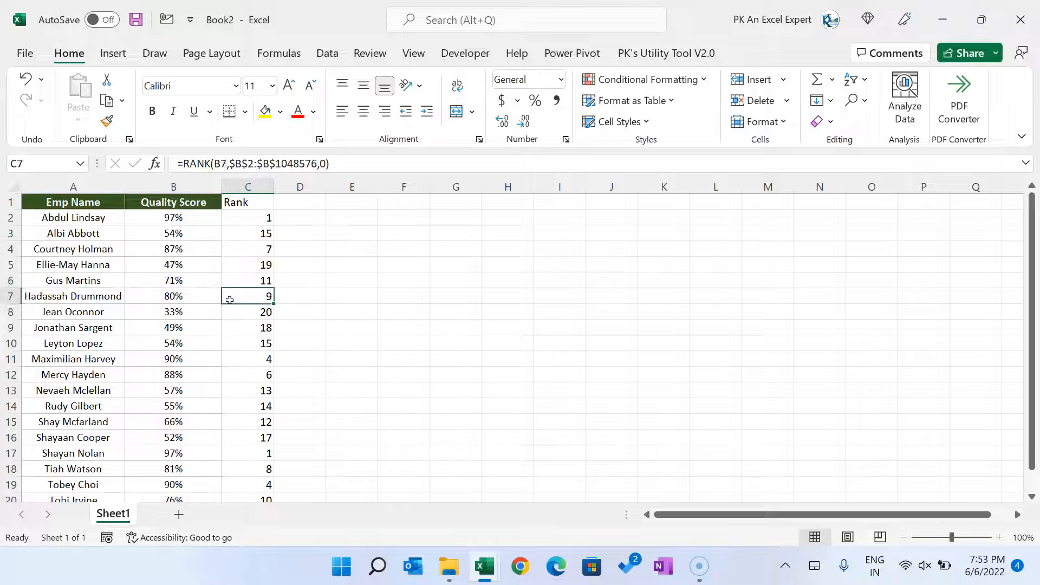
pyautogui.press('Down')
pyautogui.press('Down')
pyautogui.press('Down')
pyautogui.press('Down')
pyautogui.press('Down')
pyautogui.press('Down')
pyautogui.hotkey('ctrl', 'Up')
pyautogui.hotkey('ctrl', 'Up')
pyautogui.press('Left')
pyautogui.hotkey('ctrl', 'shift', 'Down')
pyautogui.hotkey('ctrl', 'Up')
pyautogui.press('Right')
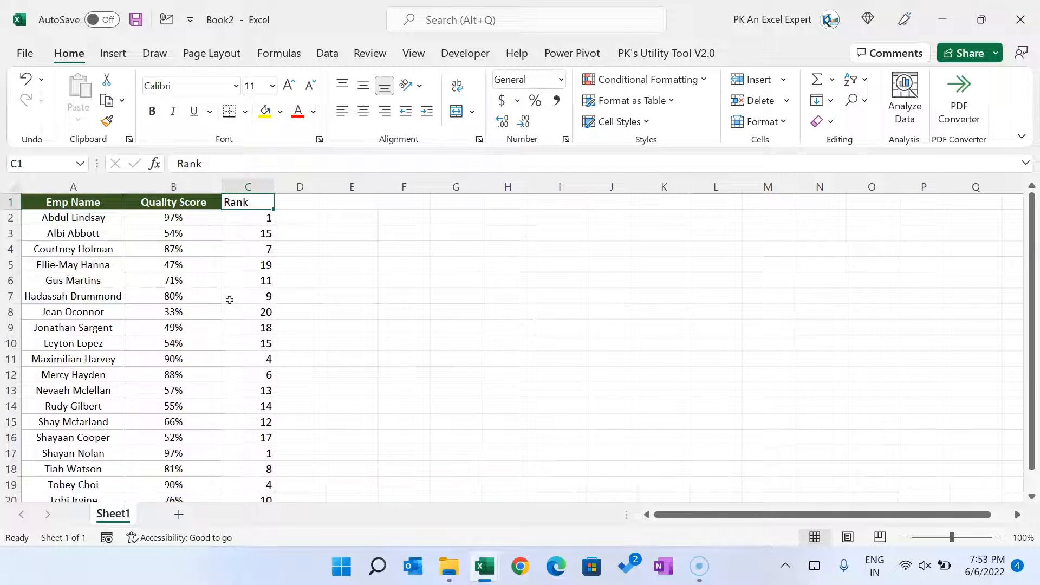
# - Add a second worksheet, naming the original sheet Data and the new one Chart
pyautogui.click(179, 514)
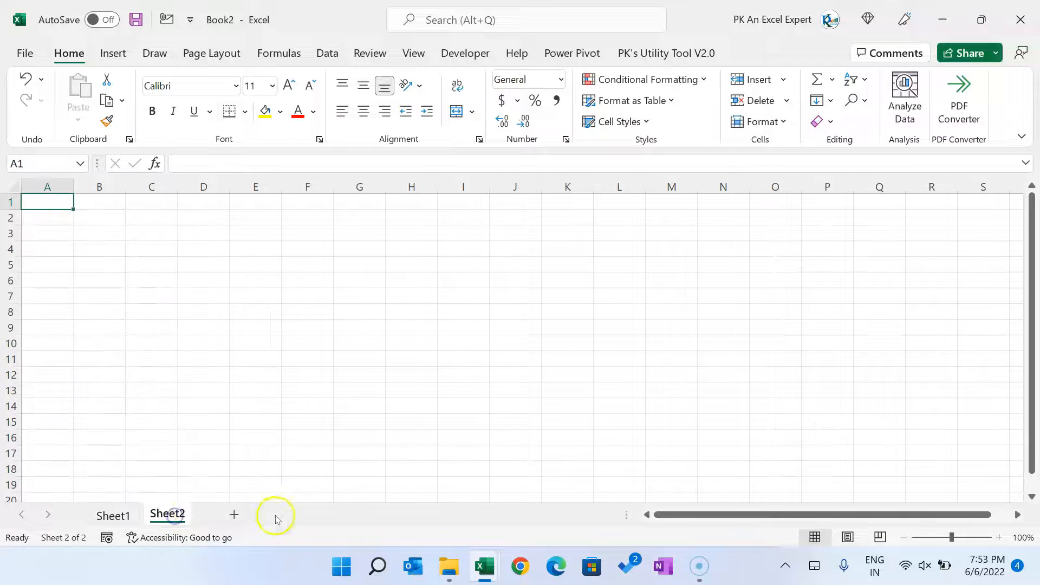
pyautogui.doubleClick(112, 514)
pyautogui.write('Data')
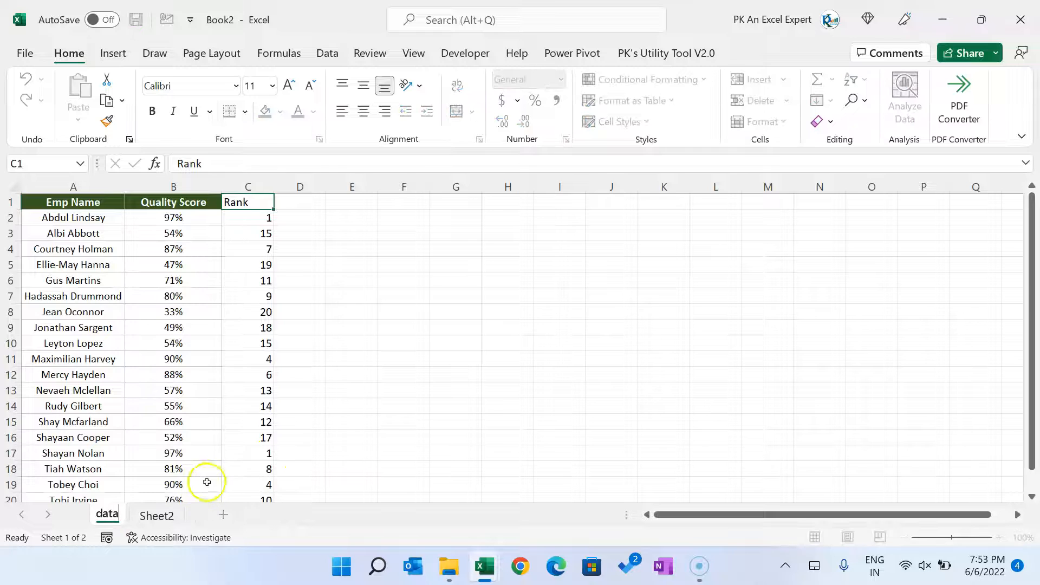
pyautogui.press('Return')
pyautogui.click(159, 517)
pyautogui.doubleClick(163, 514)
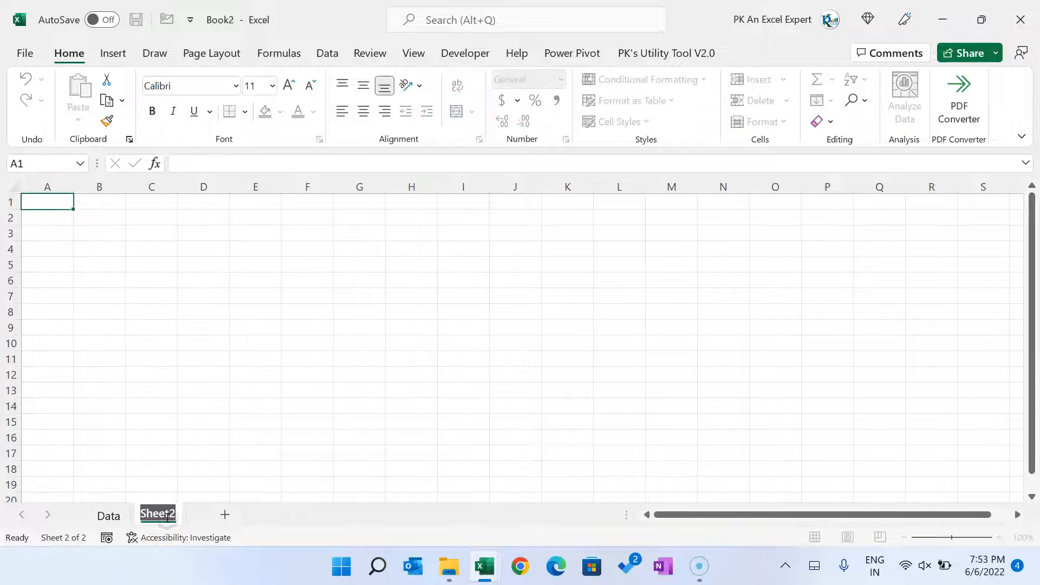
pyautogui.write('Chart')
pyautogui.press('Return')
# - Enter the label Top in cell B2 of the Chart sheet
pyautogui.press('Down')
pyautogui.press('Right')
pyautogui.write('T')
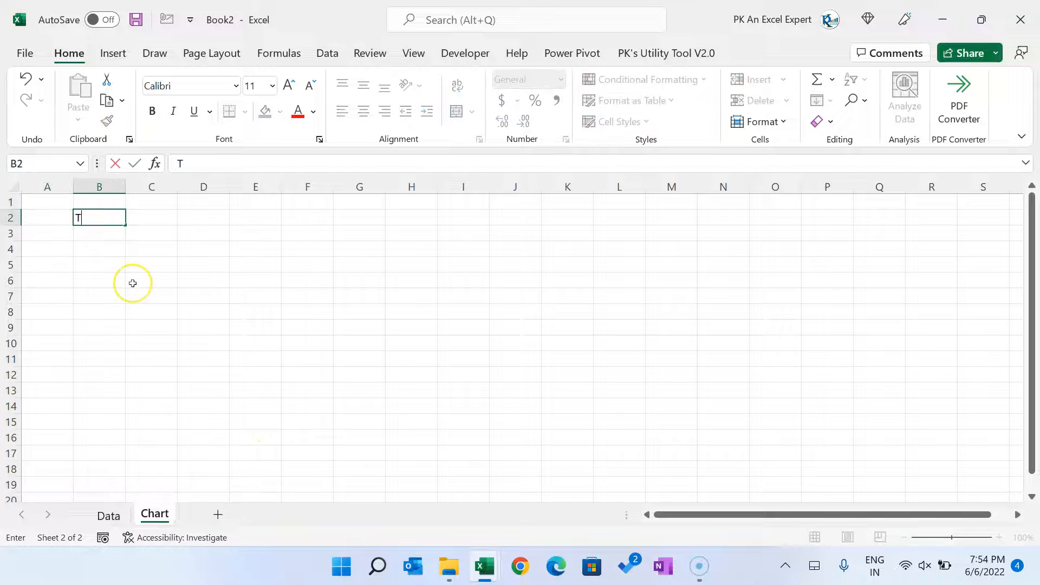
pyautogui.press('Tab')
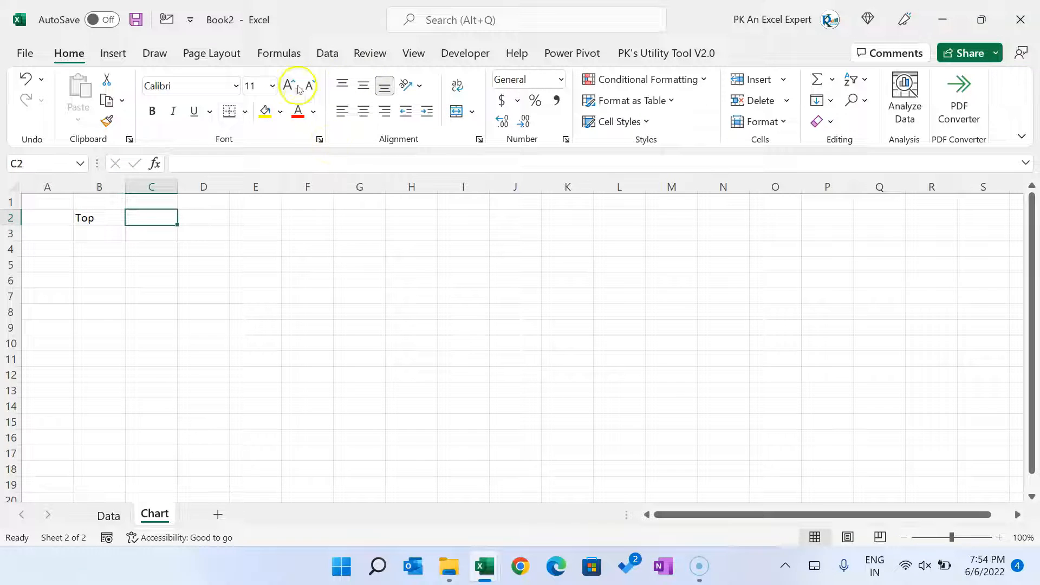
# - Fill cell C2 with light gold and the Top label in B2 with gold
pyautogui.click(279, 112)
pyautogui.click(362, 165)
pyautogui.press('Left')
pyautogui.click(279, 111)
pyautogui.click(361, 152)
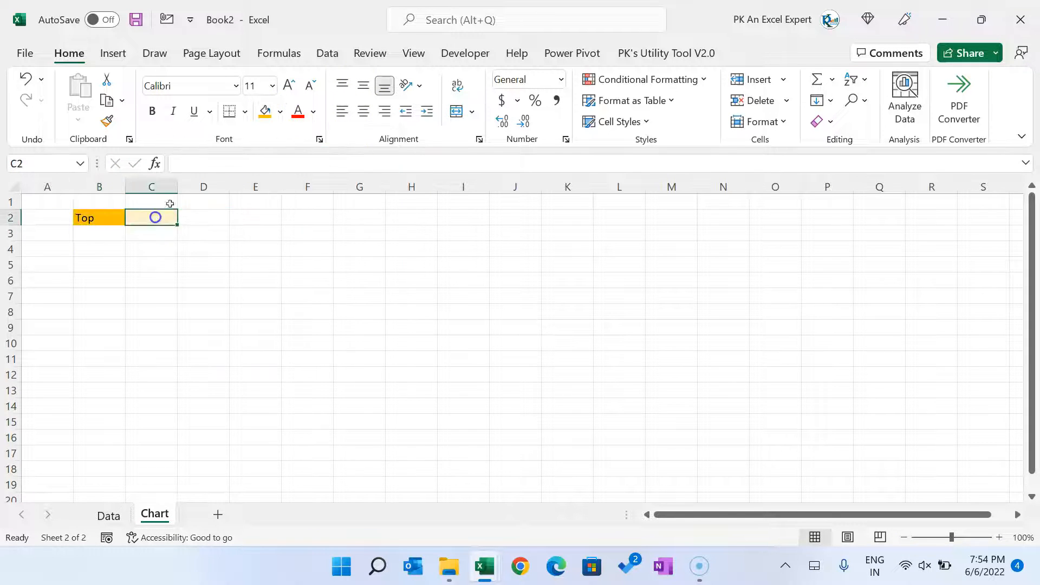
# - Enter the table headers Emp Name in B4 and Quality Score in C4
pyautogui.click(119, 250)
pyautogui.write('Em')
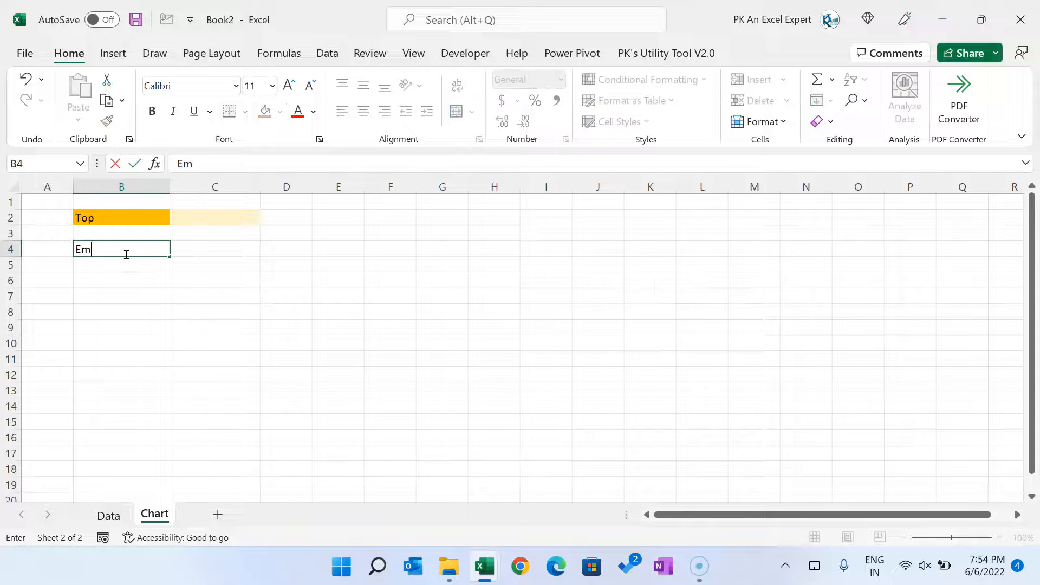
pyautogui.write('p Name')
pyautogui.press('Tab')
pyautogui.write('Quality Score')
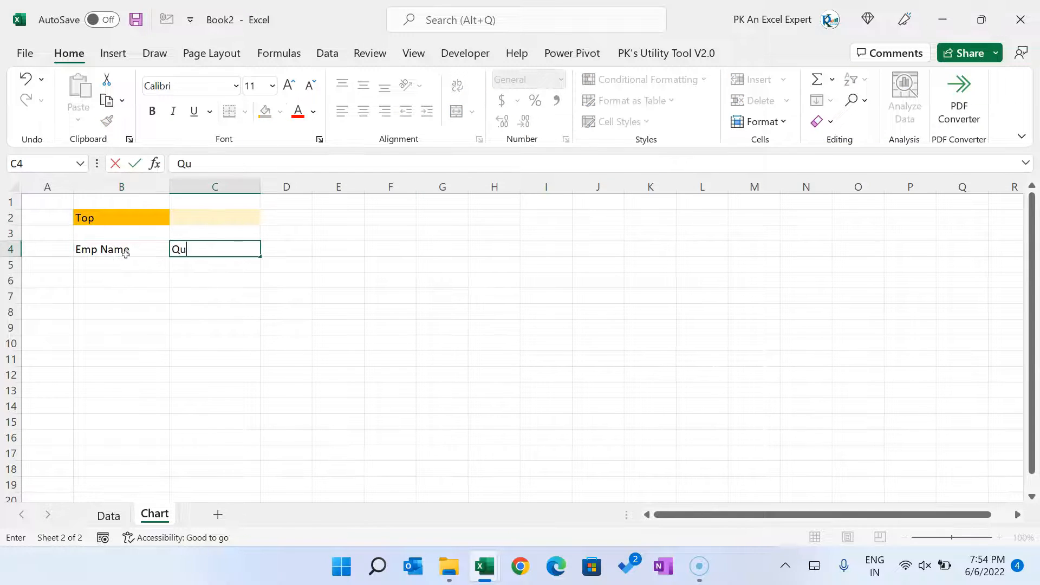
pyautogui.press('Return')
# - Format the headers in B4:C4 with a light blue fill and white, bold, centred text
pyautogui.click(126, 255)
pyautogui.hotkey('shift', 'Right')
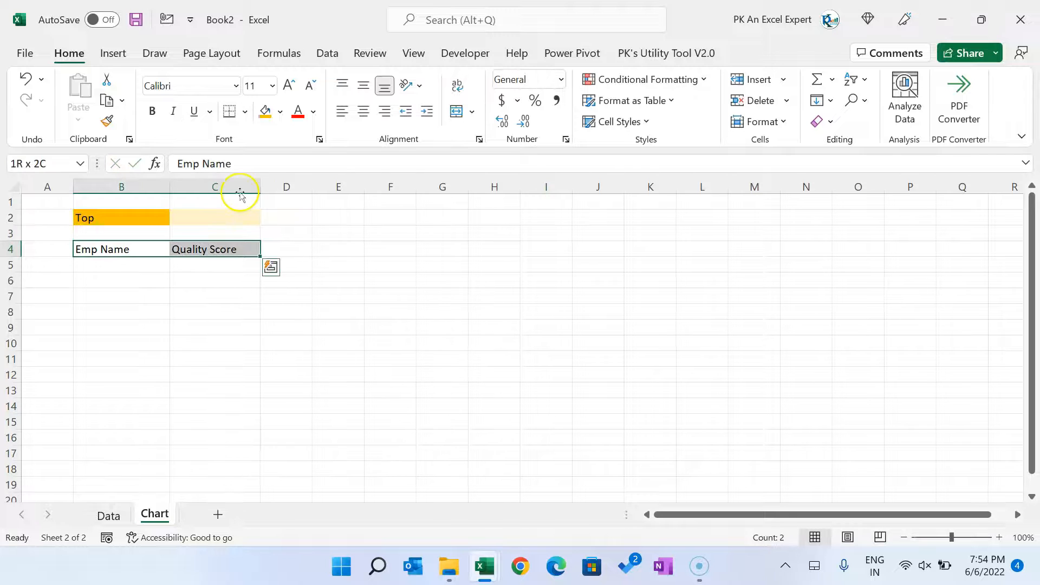
pyautogui.click(280, 112)
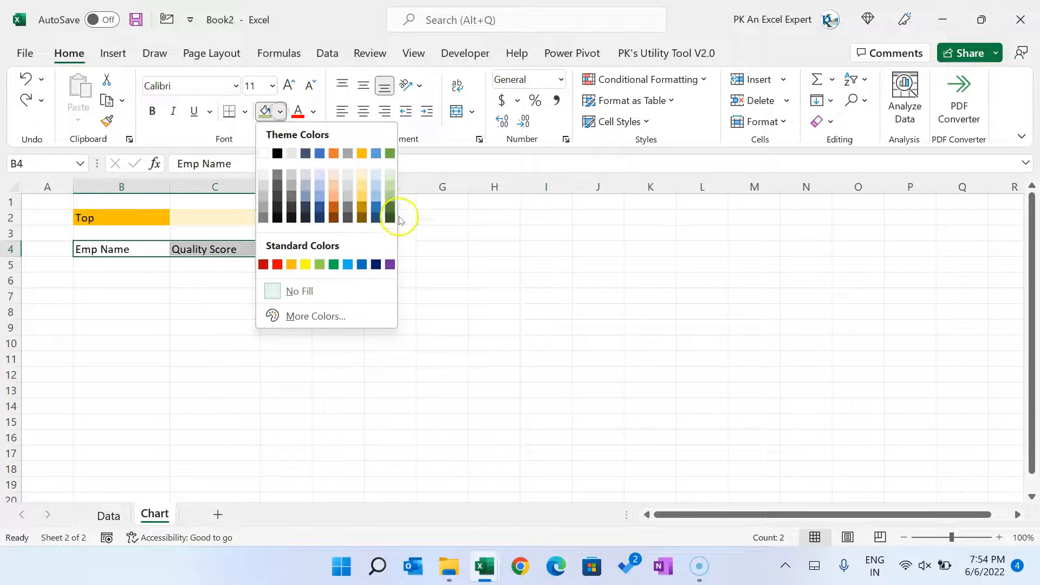
pyautogui.click(347, 264)
pyautogui.click(313, 112)
pyautogui.click(295, 176)
pyautogui.click(363, 111)
pyautogui.click(152, 111)
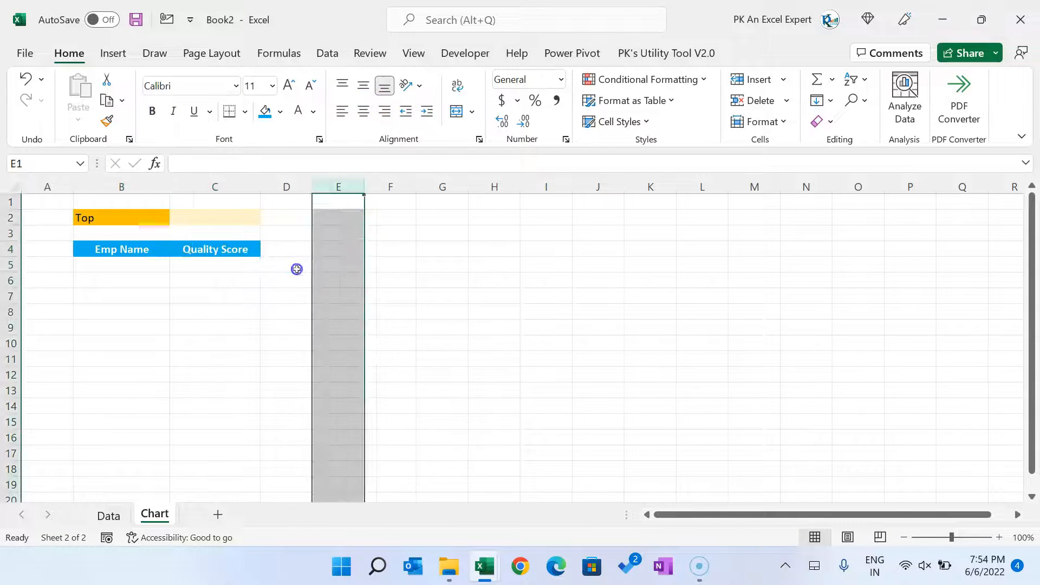
# - Widen columns B and C of the Chart sheet
pyautogui.moveTo(169, 186); pyautogui.dragTo(193, 187)
pyautogui.moveTo(283, 187); pyautogui.dragTo(296, 186)
pyautogui.click(372, 235)
pyautogui.press('Up')
pyautogui.press('Left')
pyautogui.press('Left')
pyautogui.press('Left')
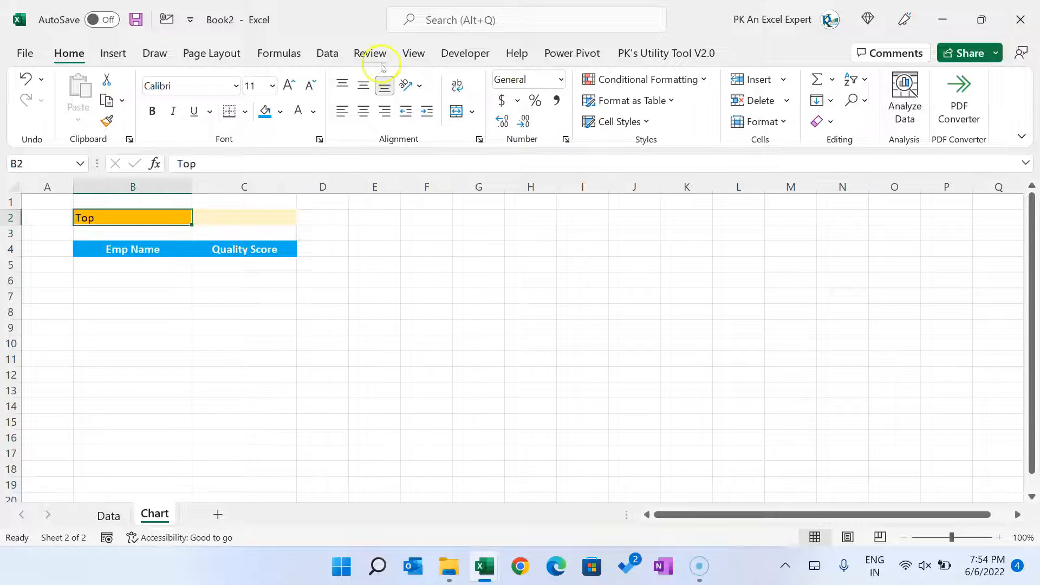
# - Hide the gridlines on the Chart sheet
pyautogui.click(422, 58)
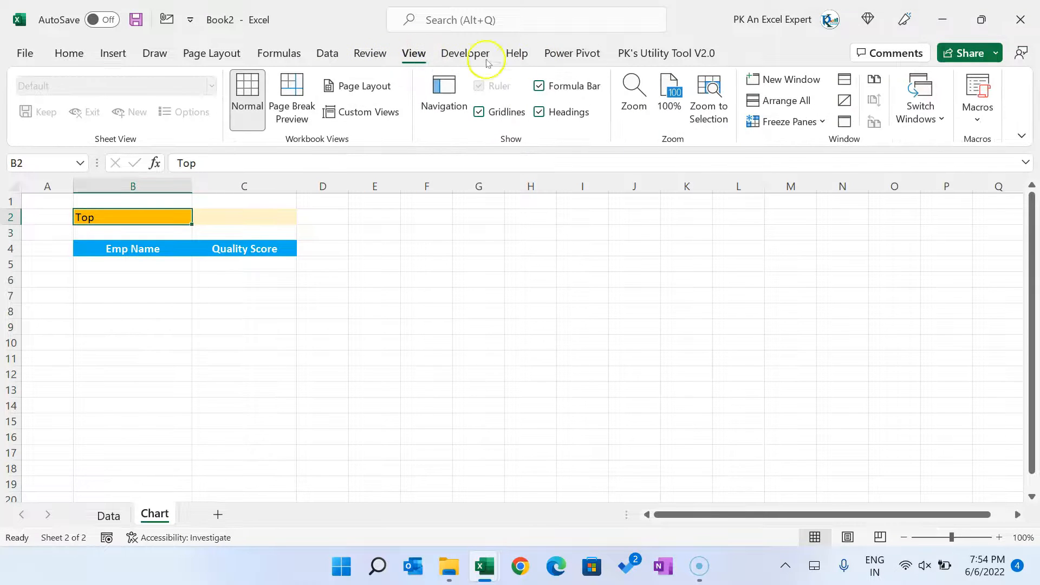
pyautogui.click(497, 112)
pyautogui.click(141, 250)
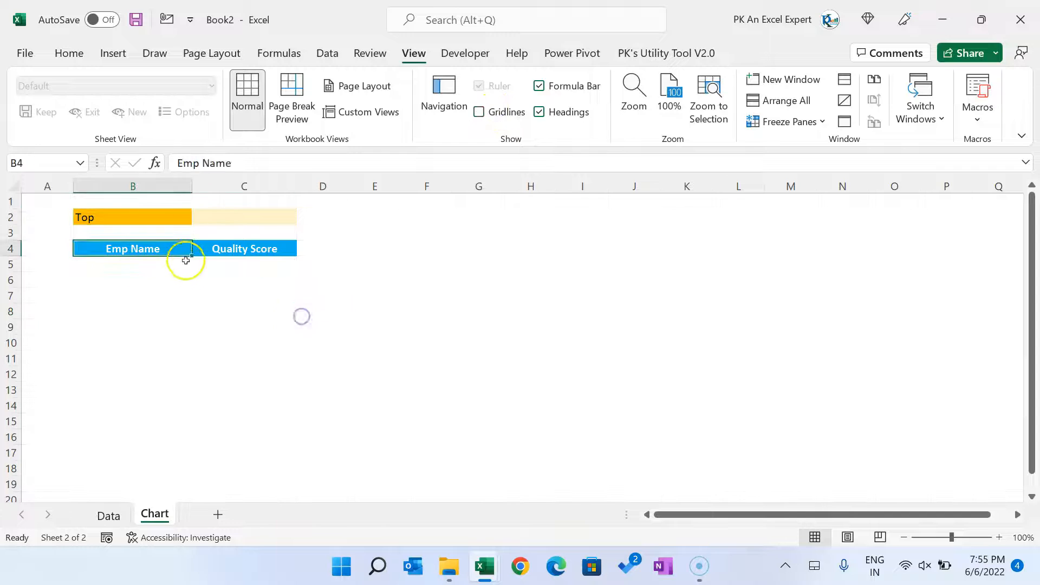
# - Make row 2 taller and centre cells B2:C2 both horizontally and vertically
pyautogui.click(211, 217)
pyautogui.moveTo(127, 225); pyautogui.dragTo(248, 223)
pyautogui.click(78, 53)
pyautogui.click(363, 111)
pyautogui.click(363, 85)
pyautogui.click(251, 213)
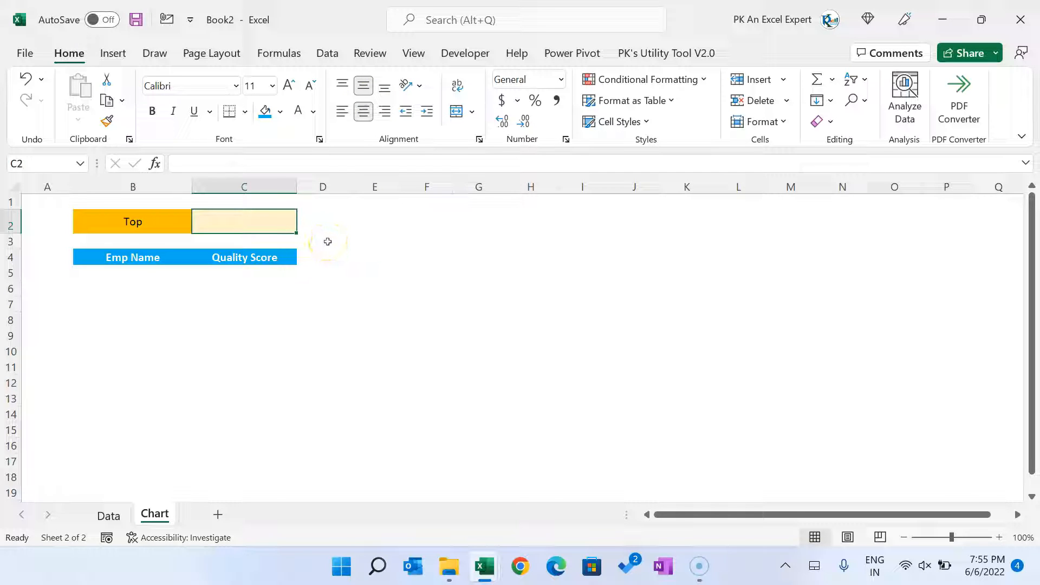
# - Insert a spin button form control in cell D2, beside the light gold input cell
pyautogui.click(320, 225)
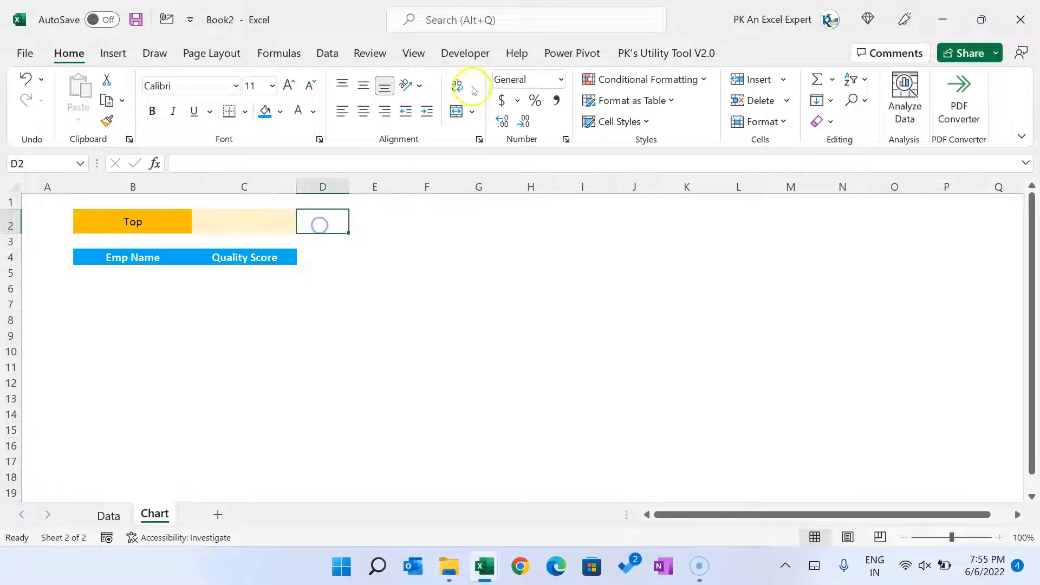
pyautogui.click(465, 52)
pyautogui.click(376, 119)
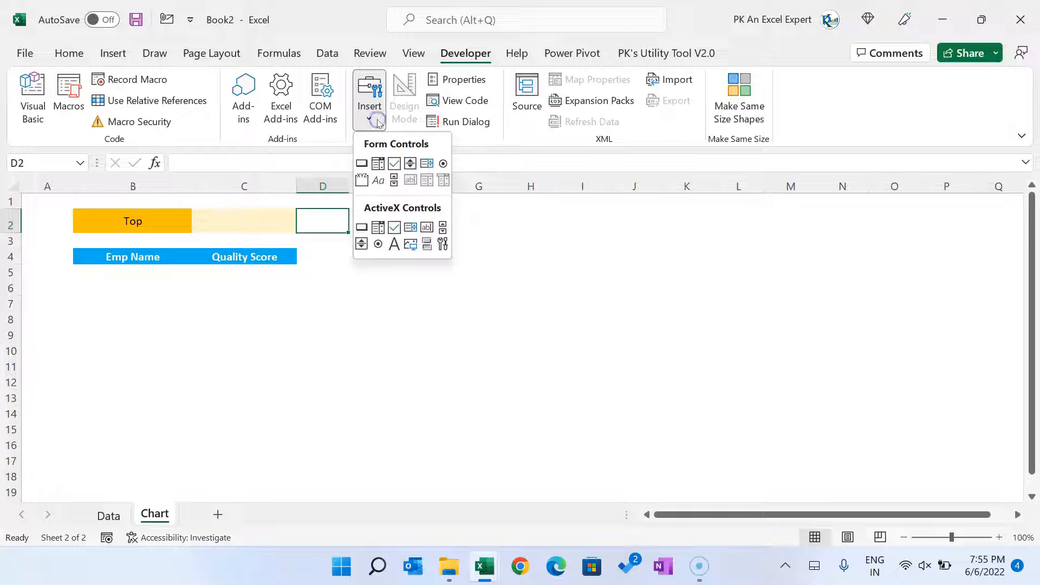
pyautogui.click(410, 163)
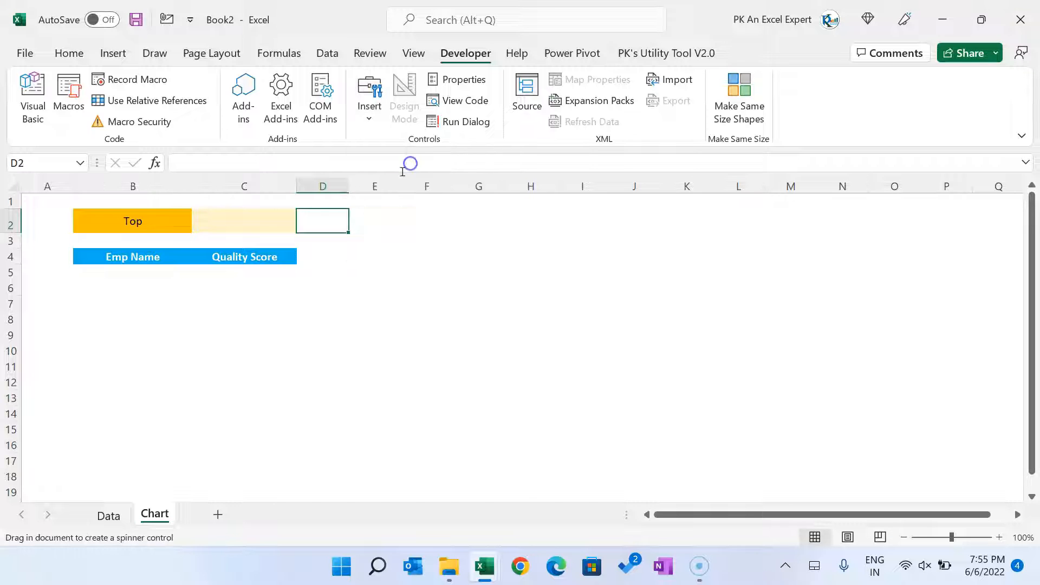
pyautogui.moveTo(311, 213)
pyautogui.mouseDown()
pyautogui.moveTo(389, 292)
pyautogui.moveTo(313, 219)
pyautogui.mouseUp()
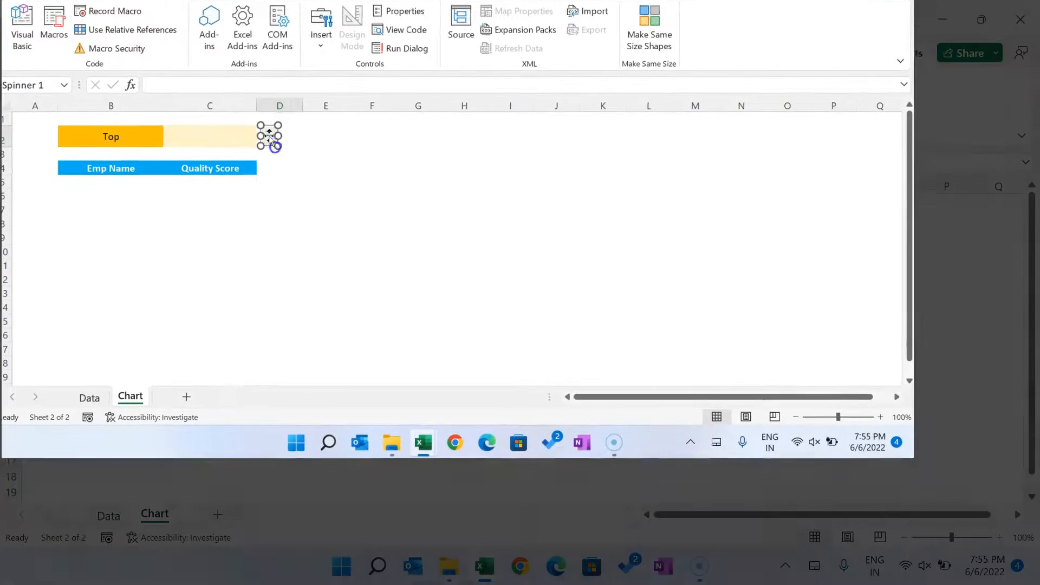
# - Configure the spin button with minimum value 1, maximum value 100, incremental change 1 and cell link $C$2
pyautogui.rightClick(269, 136)
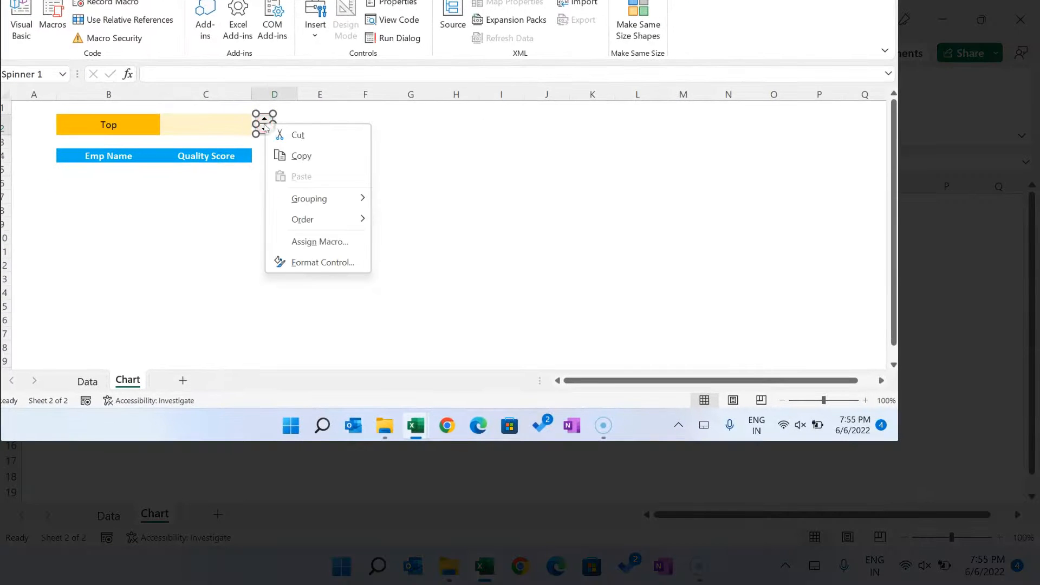
pyautogui.click(340, 264)
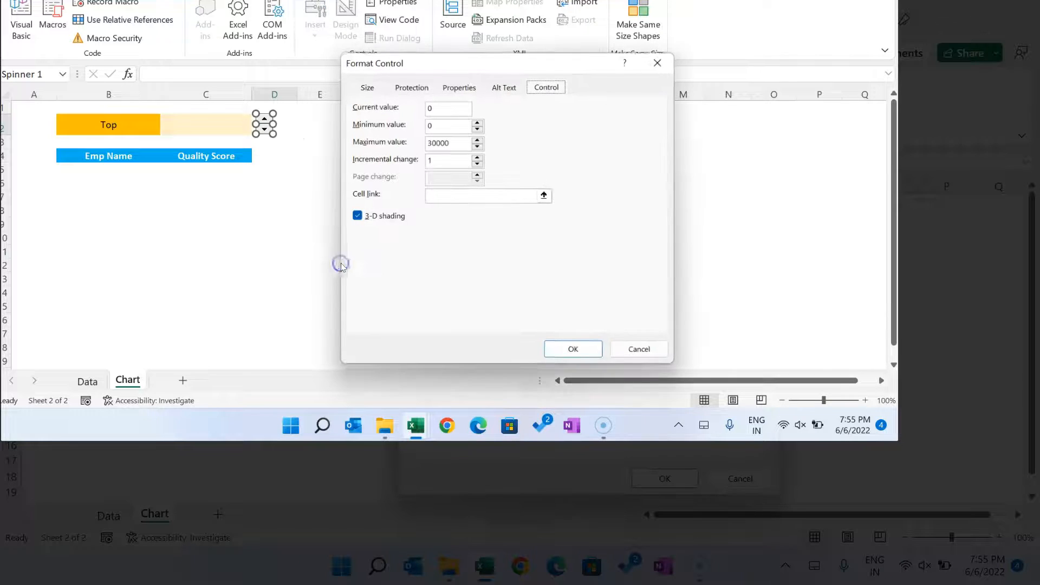
pyautogui.click(550, 90)
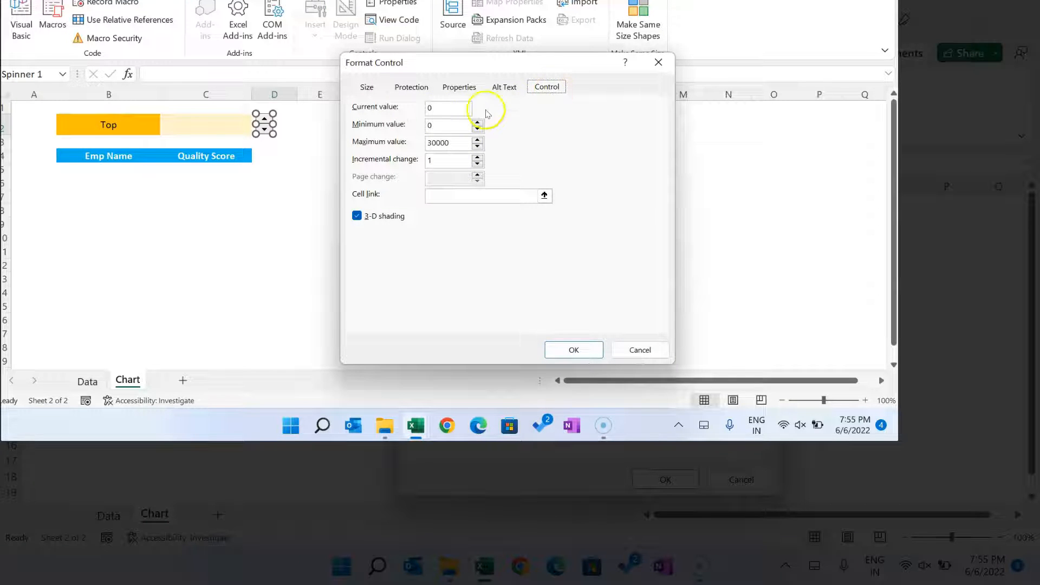
pyautogui.click(405, 124)
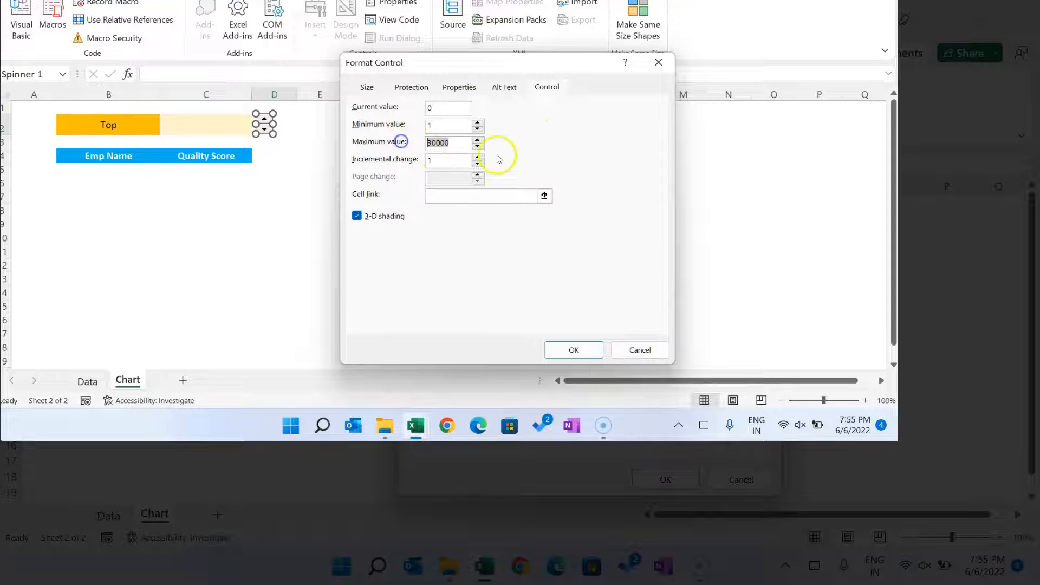
pyautogui.click(261, 125)
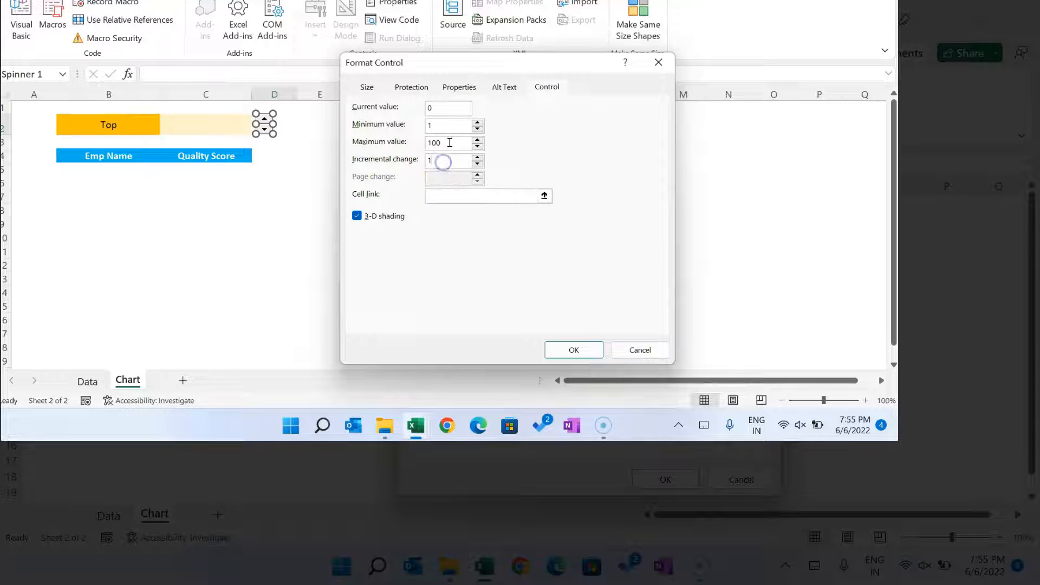
pyautogui.click(458, 198)
pyautogui.click(452, 143)
pyautogui.click(446, 195)
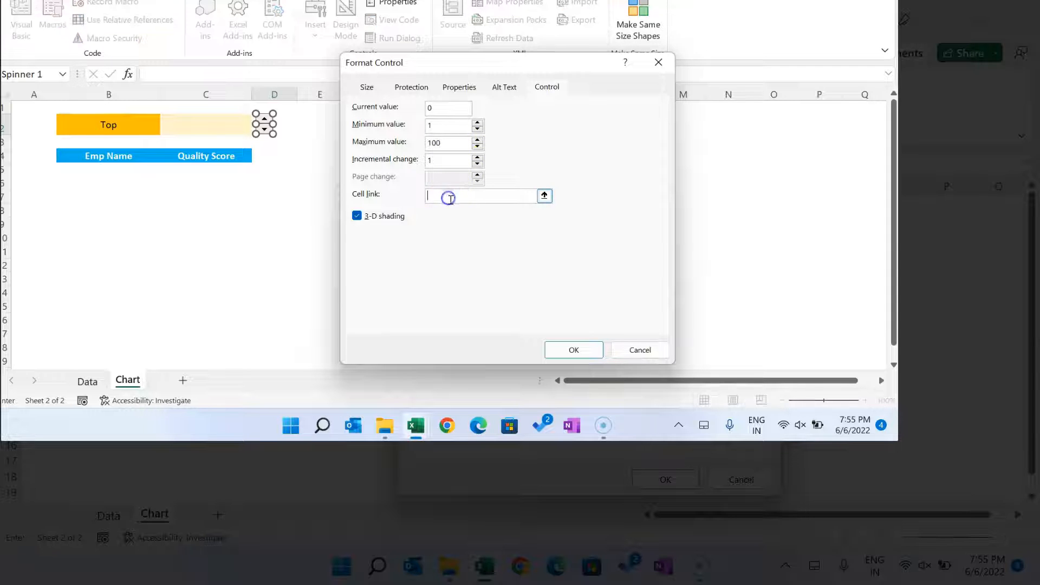
pyautogui.click(219, 126)
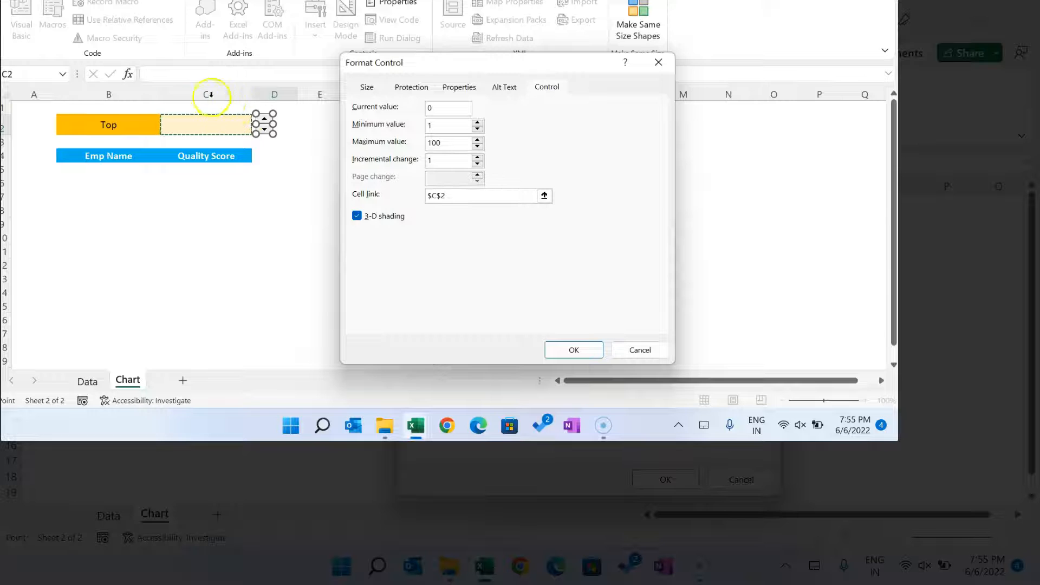
pyautogui.click(551, 288)
pyautogui.click(566, 350)
# - Raise the linked value to 6 with the spin button and make cell C2 bold
pyautogui.click(431, 232)
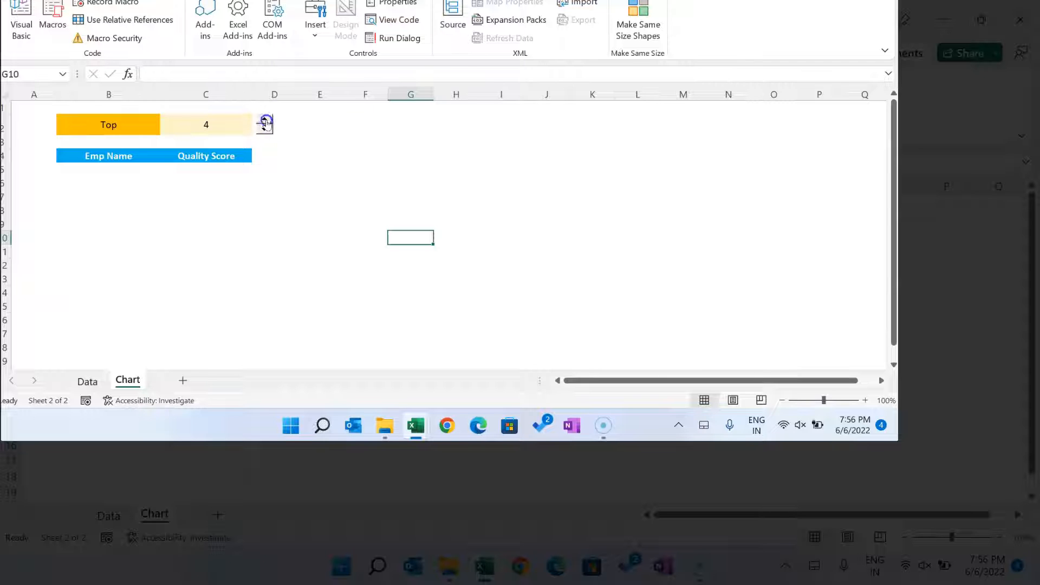
pyautogui.click(234, 126)
pyautogui.click(41, 0)
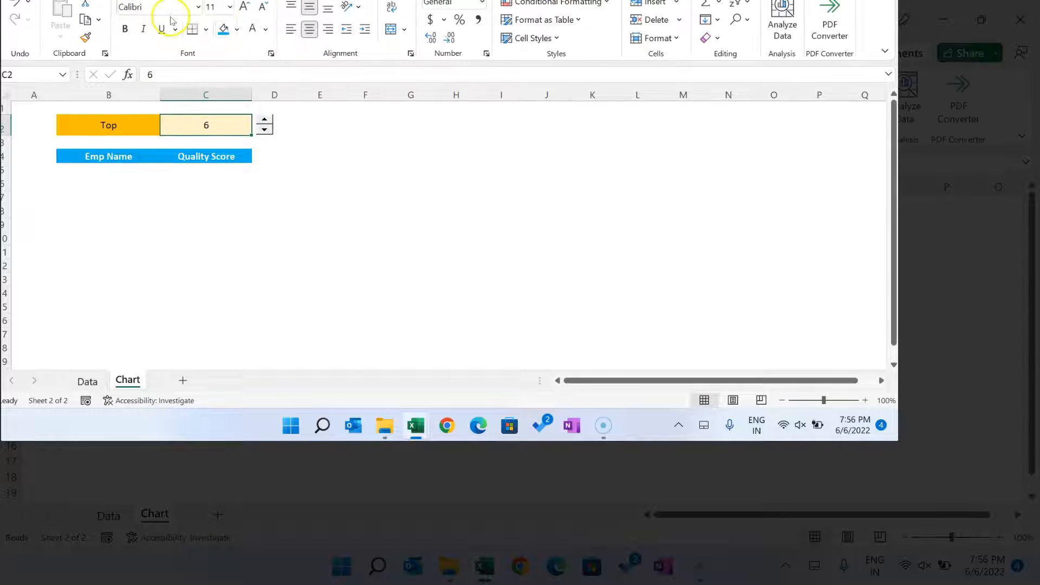
pyautogui.click(403, 169)
# - Test the spin button down to 1, and raise the Top value in C2 to 7
pyautogui.click(265, 131)
pyautogui.click(265, 132)
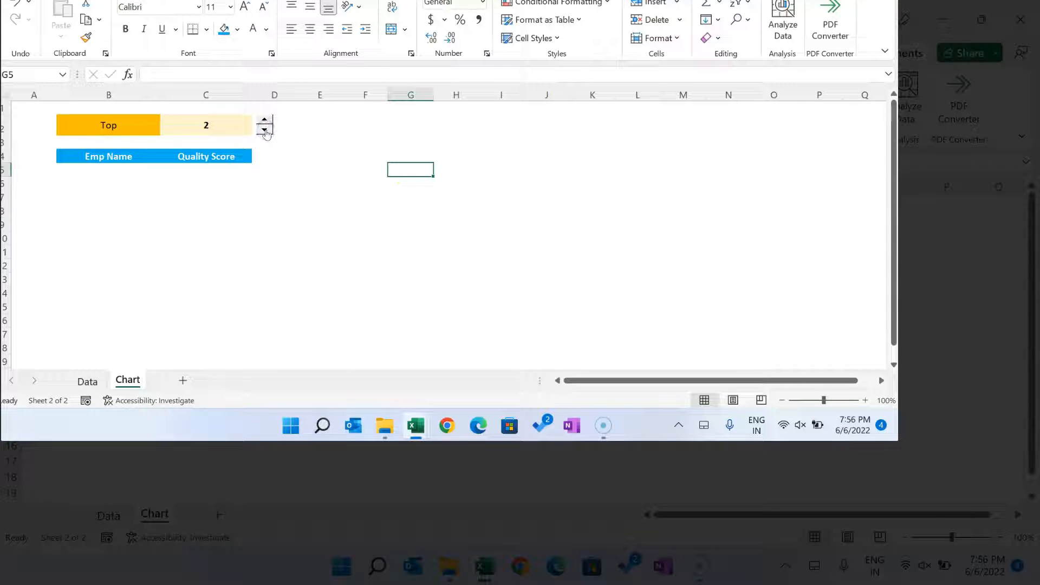
pyautogui.click(258, 161)
pyautogui.click(94, 156)
pyautogui.click(112, 173)
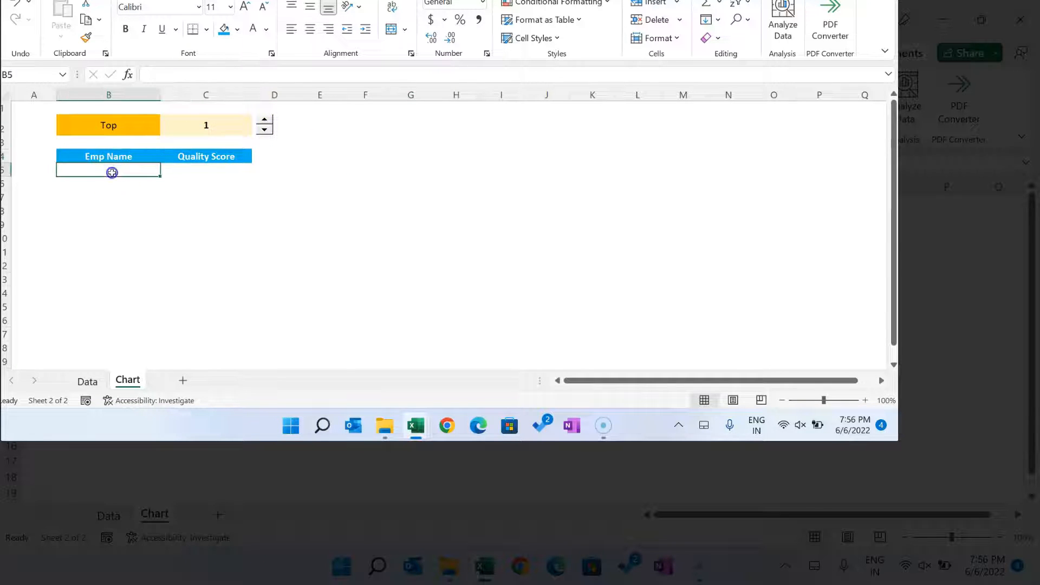
pyautogui.click(222, 127)
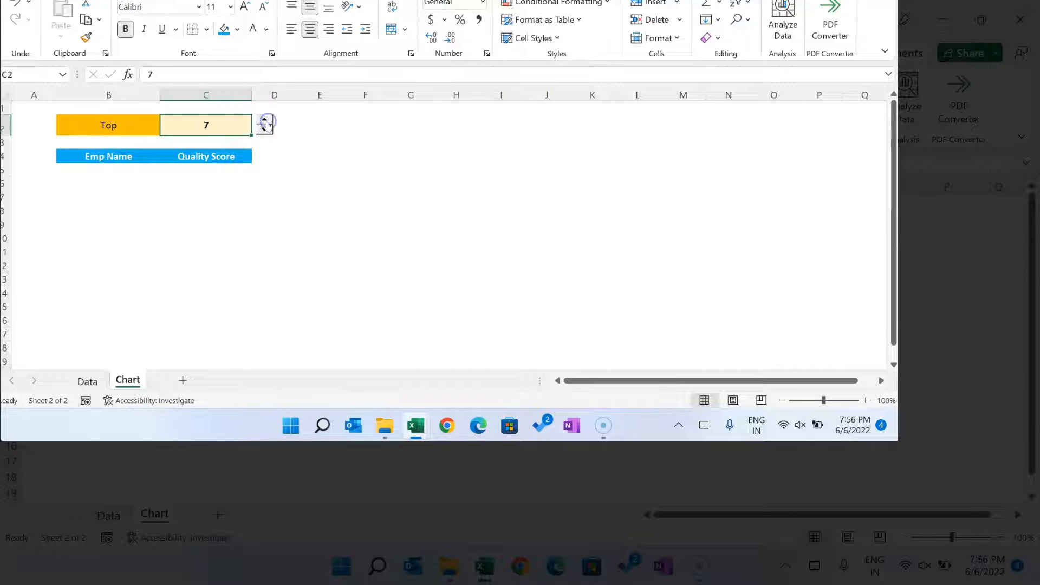
# - Start a FILTER formula in B5 of the Chart sheet with Data!A2:B1048576 as the array argument
pyautogui.click(125, 168)
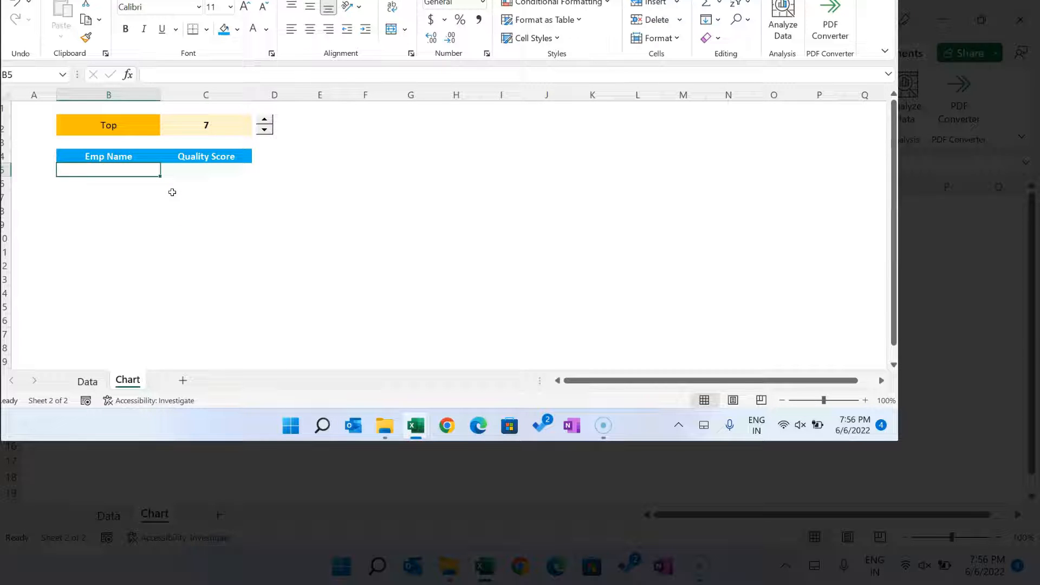
pyautogui.write('=fi')
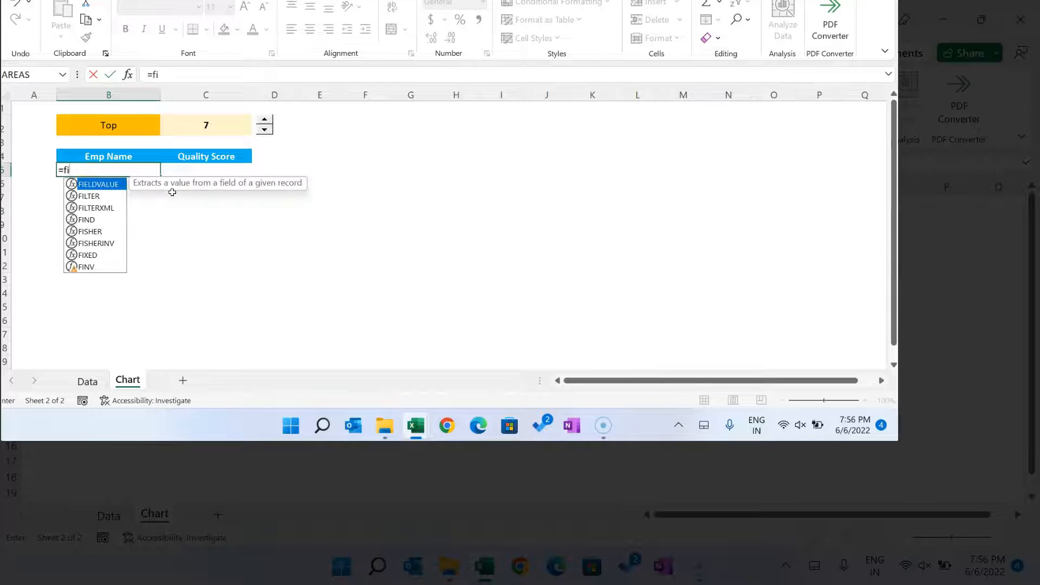
pyautogui.press('Down')
pyautogui.press('Tab')
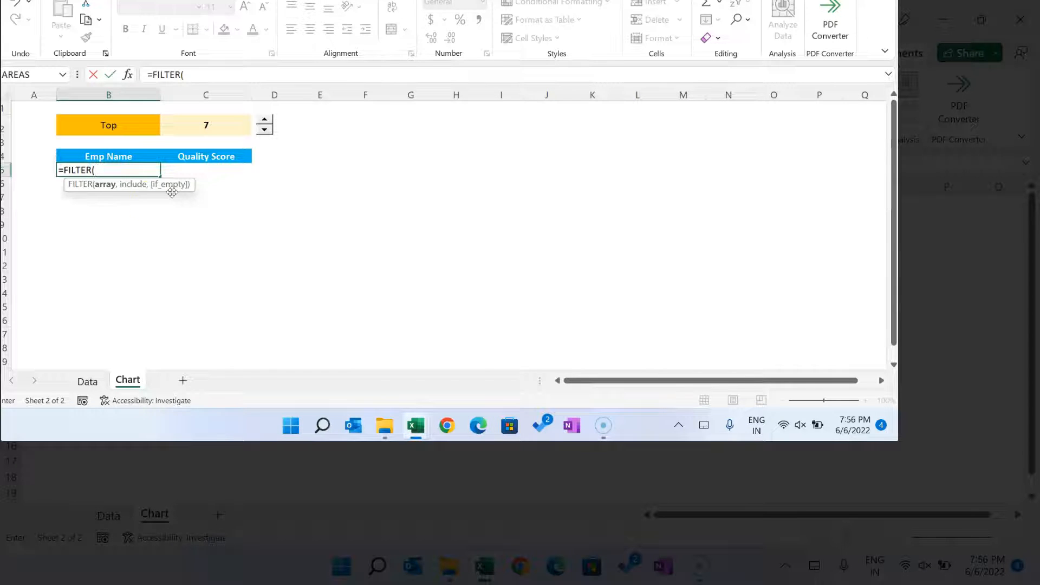
pyautogui.click(87, 382)
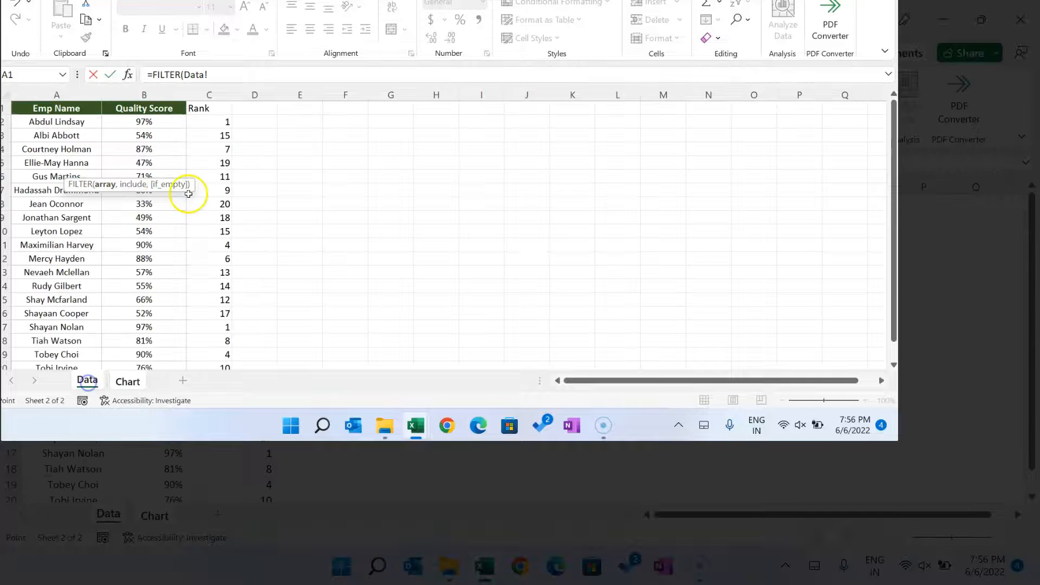
pyautogui.click(61, 121)
pyautogui.hotkey('shift', 'Right')
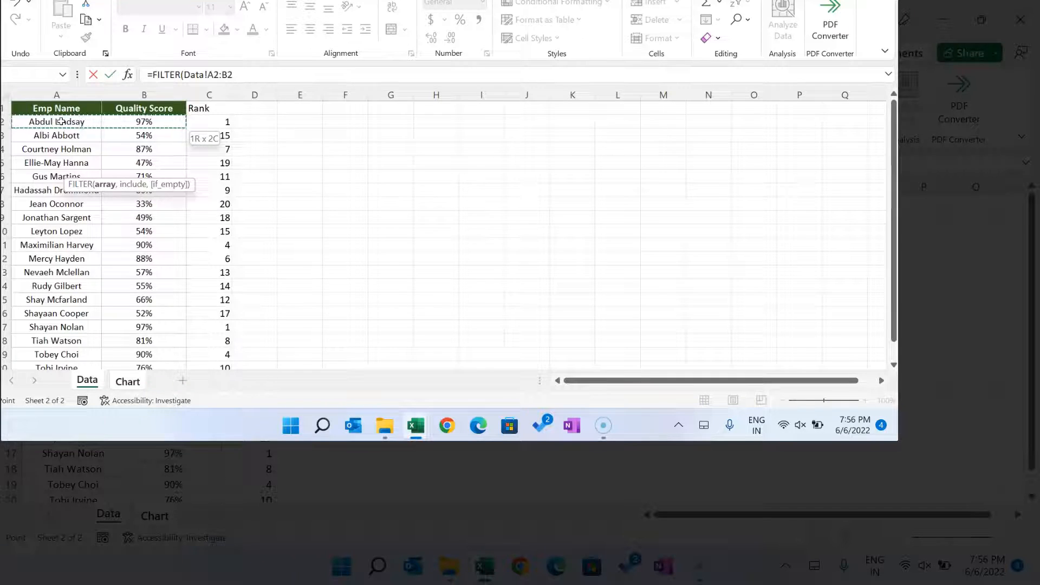
pyautogui.hotkey('ctrl', 'shift', 'Down')
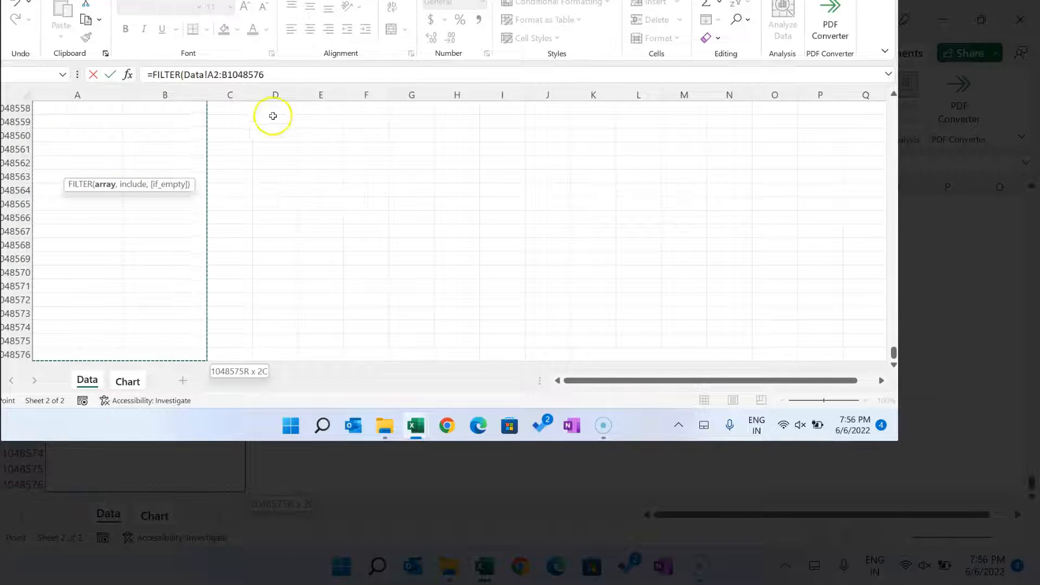
pyautogui.click(314, 76)
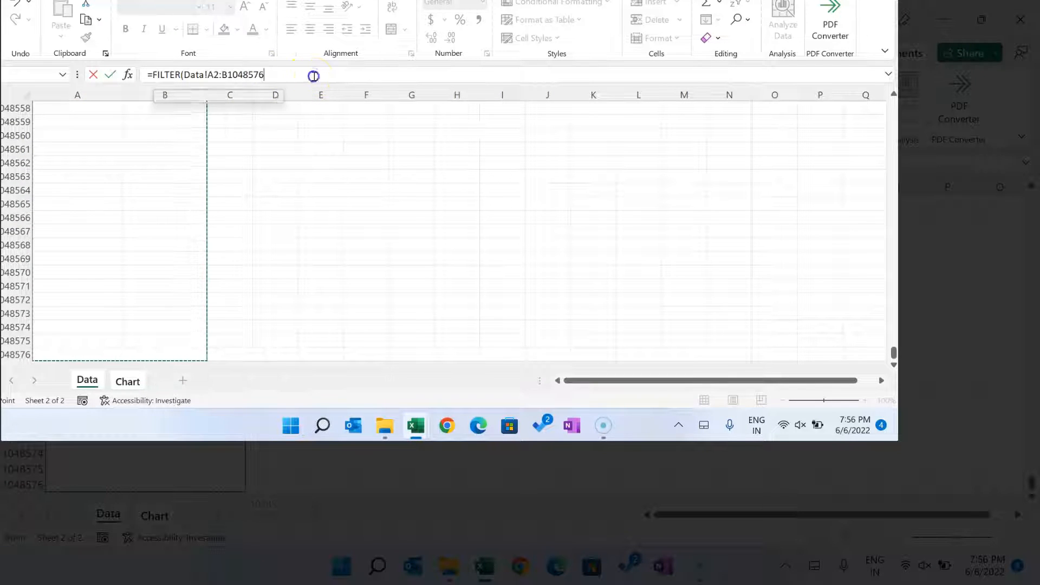
pyautogui.write(',')
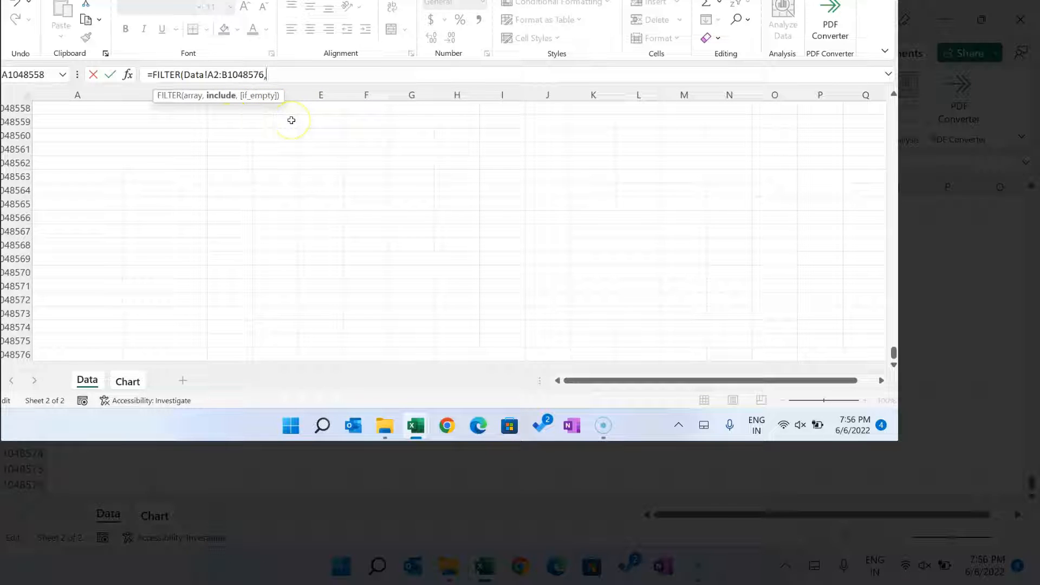
# - Complete the FILTER formula in B5 with the include condition Data!C2:C1048576<=Chart!C2
pyautogui.click(177, 257)
pyautogui.hotkey('ctrl', 'Up')
pyautogui.hotkey('ctrl', 'Up')
pyautogui.press('Right')
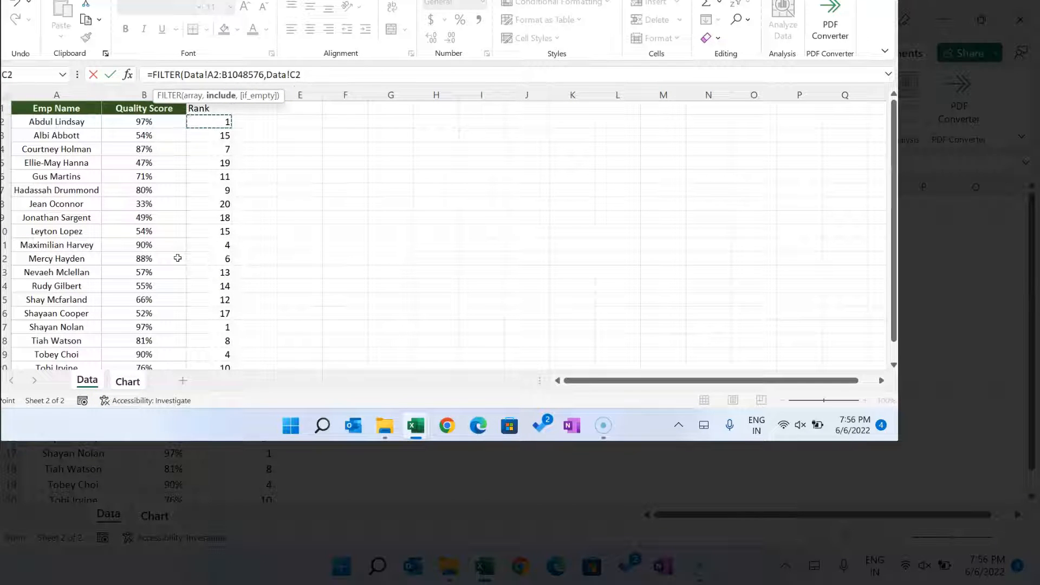
pyautogui.hotkey('ctrl', 'shift', 'Down')
pyautogui.hotkey('ctrl', 'shift', 'Down')
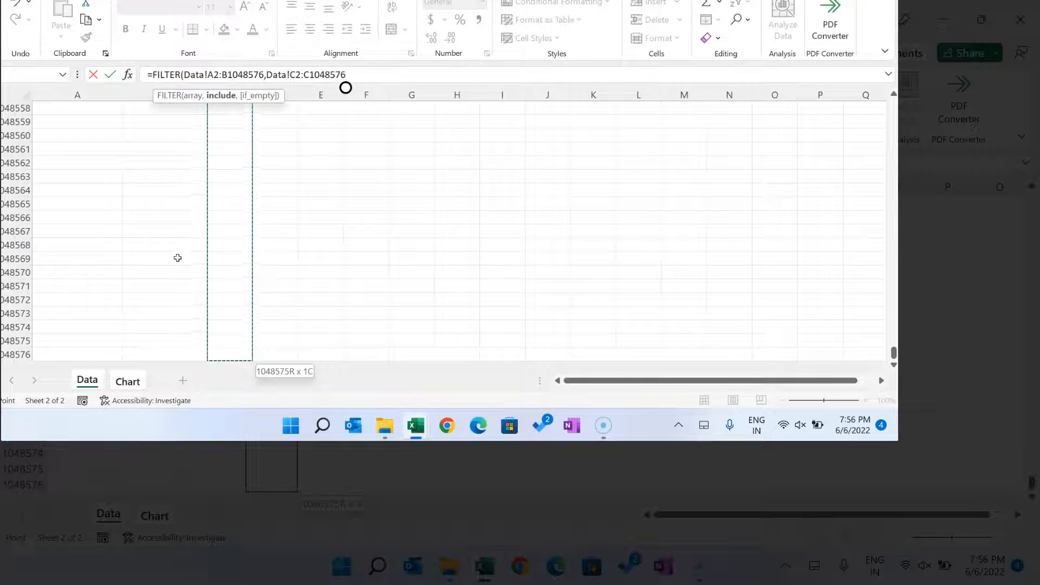
pyautogui.write('<')
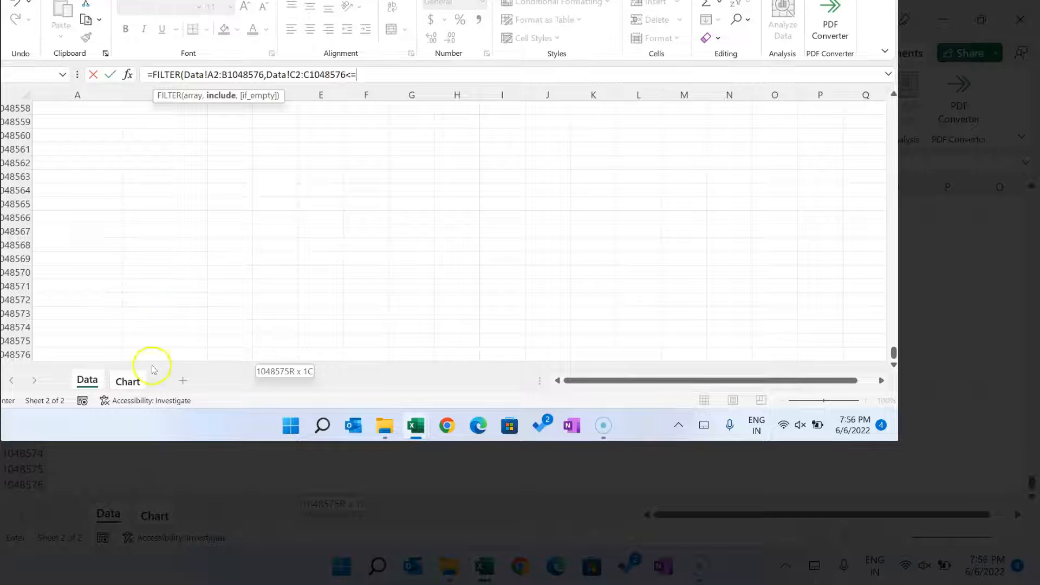
pyautogui.write('=')
pyautogui.click(138, 380)
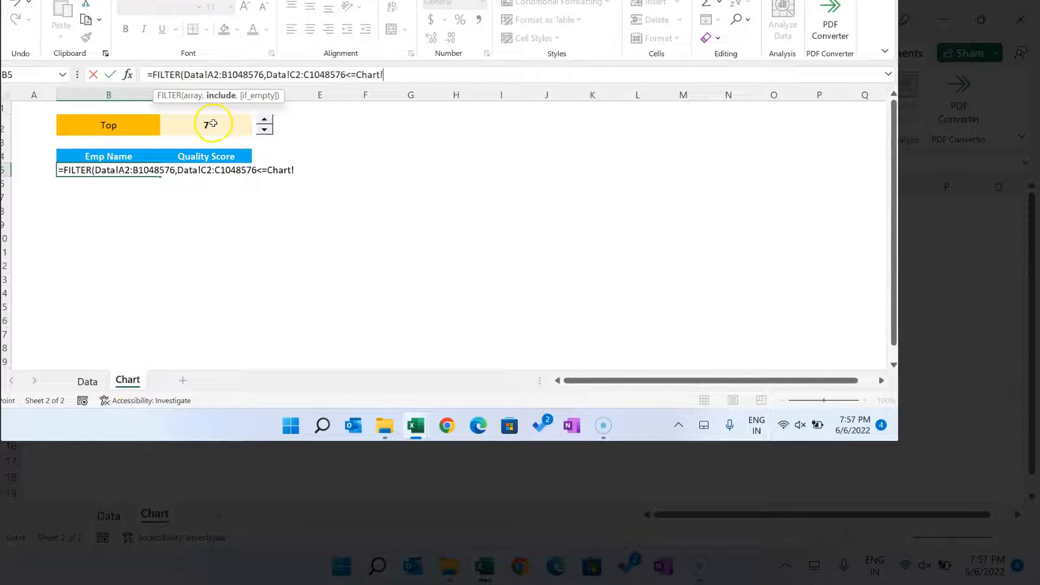
pyautogui.click(214, 124)
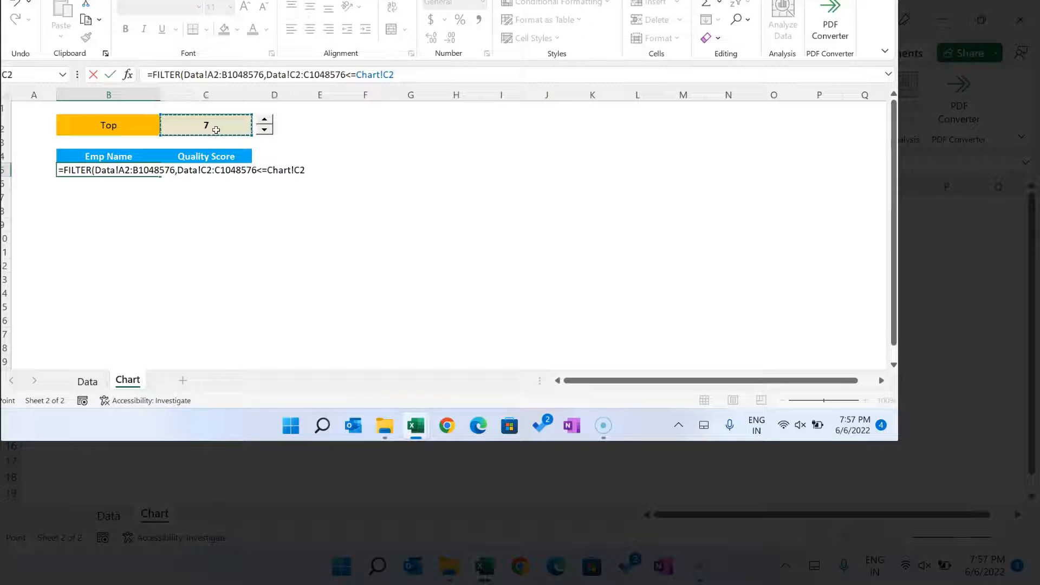
pyautogui.press('Return')
# - Format the spilled Quality Score values from C5 down as percentages
pyautogui.moveTo(76, 170); pyautogui.dragTo(77, 255)
pyautogui.moveTo(238, 169); pyautogui.dragTo(238, 250)
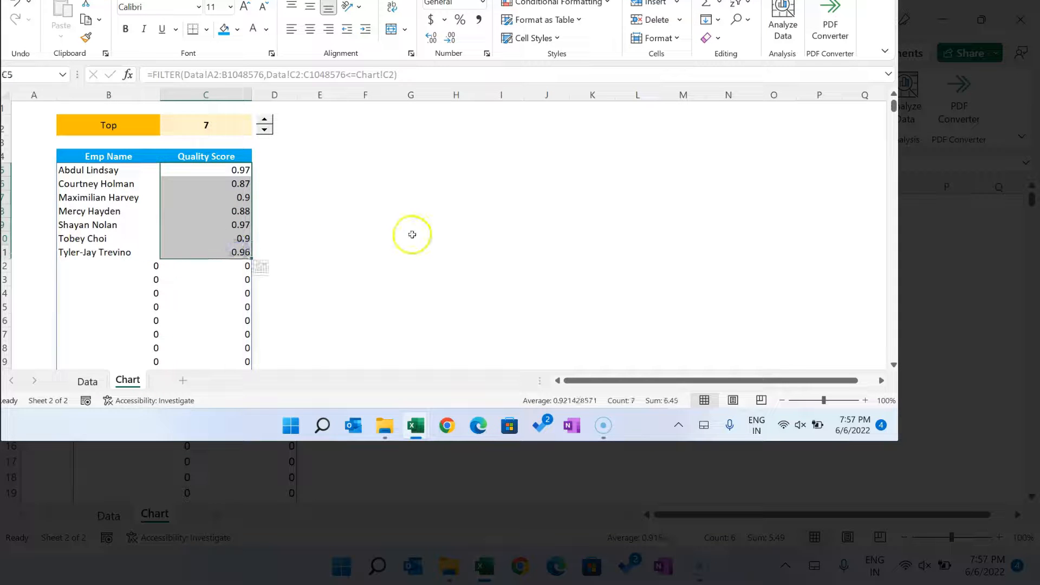
pyautogui.hotkey('ctrl', 'shift', 'Down')
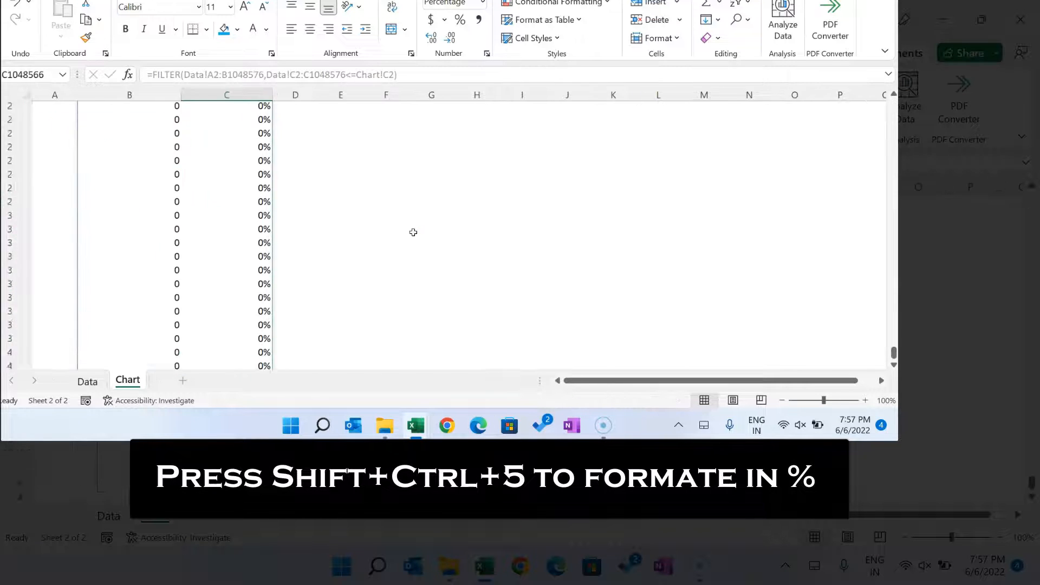
# - Examine the rows spilled beneath the filtered employees and the end reference of the array argument in B5's formula
pyautogui.press('Down')
pyautogui.press('Down')
pyautogui.press('Down')
pyautogui.press('Down')
pyautogui.press('Down')
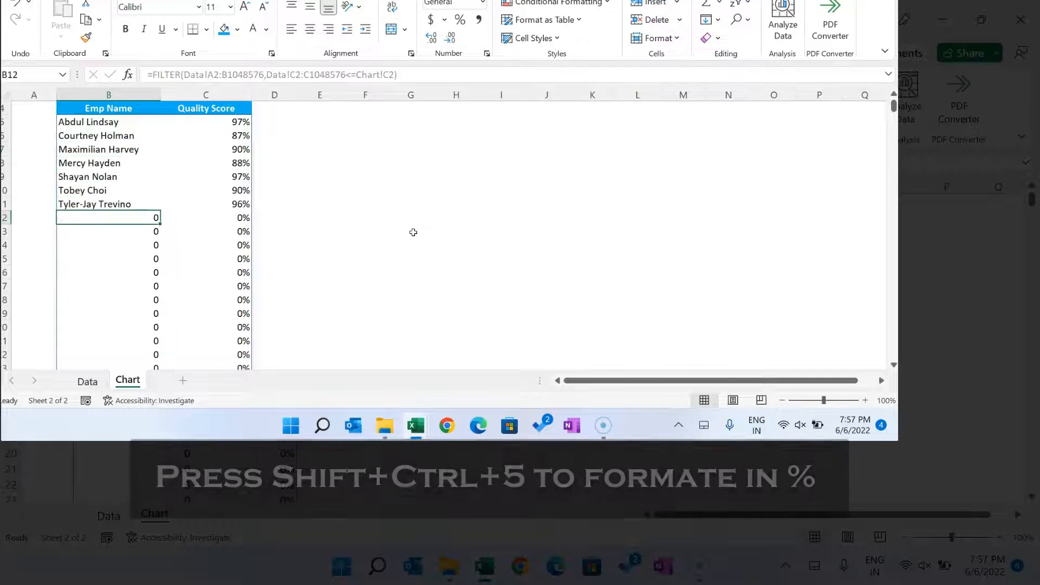
pyautogui.press('Left')
pyautogui.press('Up')
pyautogui.press('Up')
pyautogui.press('Up')
pyautogui.press('Up')
pyautogui.press('Up')
pyautogui.press('Up')
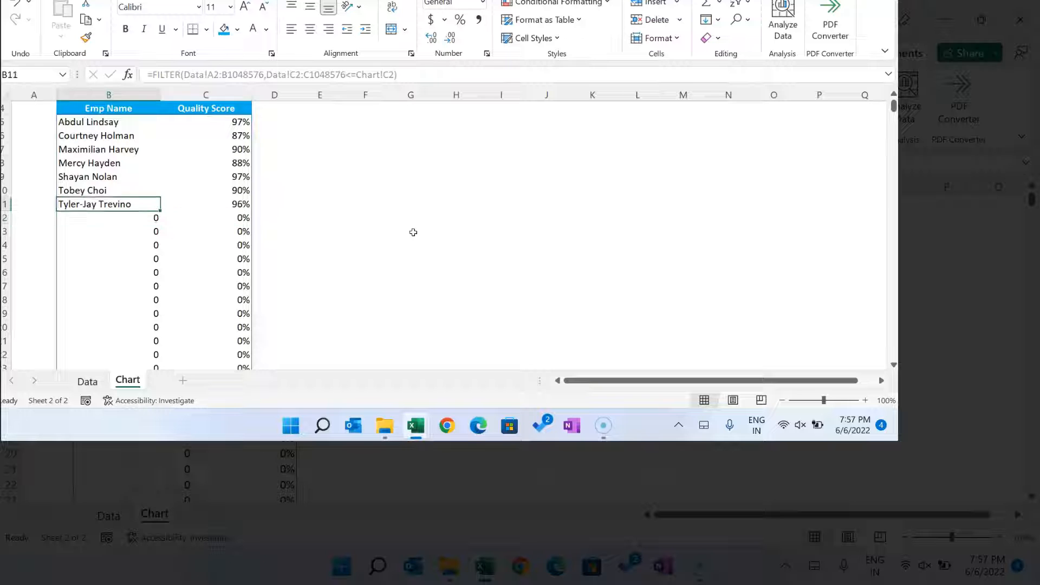
pyautogui.press('Up')
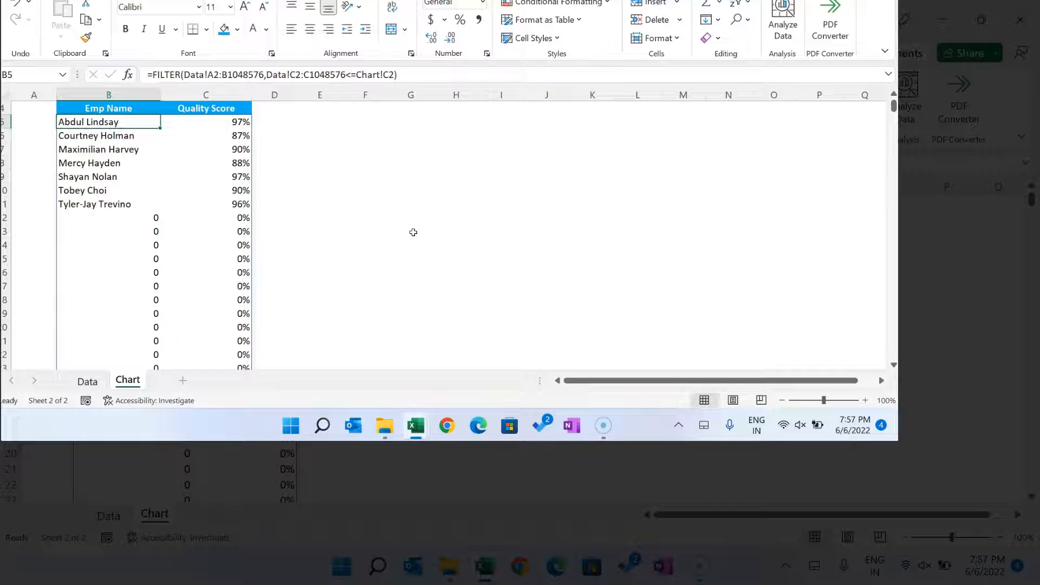
pyautogui.moveTo(223, 72); pyautogui.dragTo(265, 74)
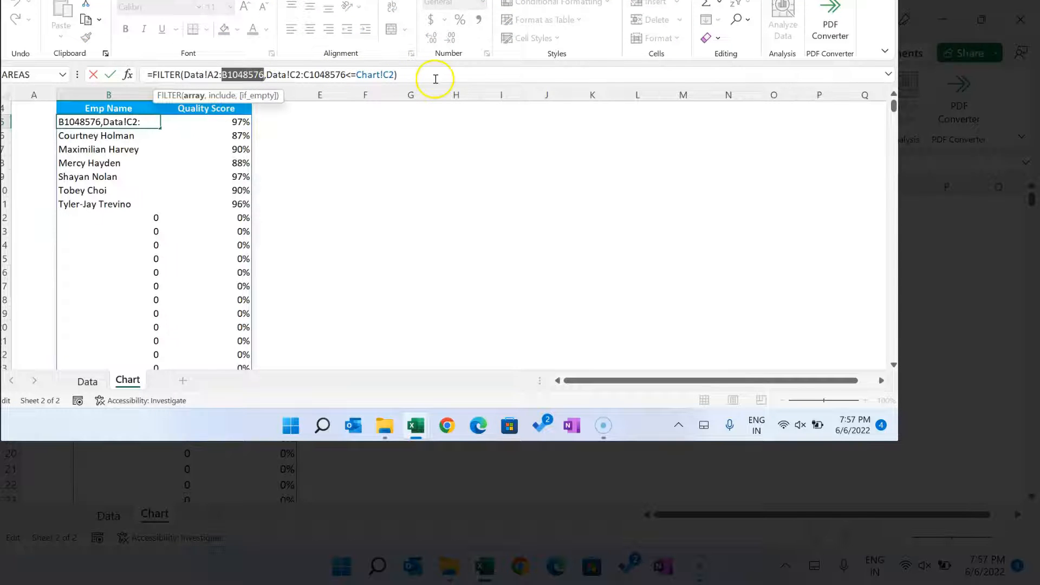
pyautogui.press('Escape')
# - Examine the rows beneath the employee records on the Data sheet, and return to the Chart sheet
pyautogui.click(87, 380)
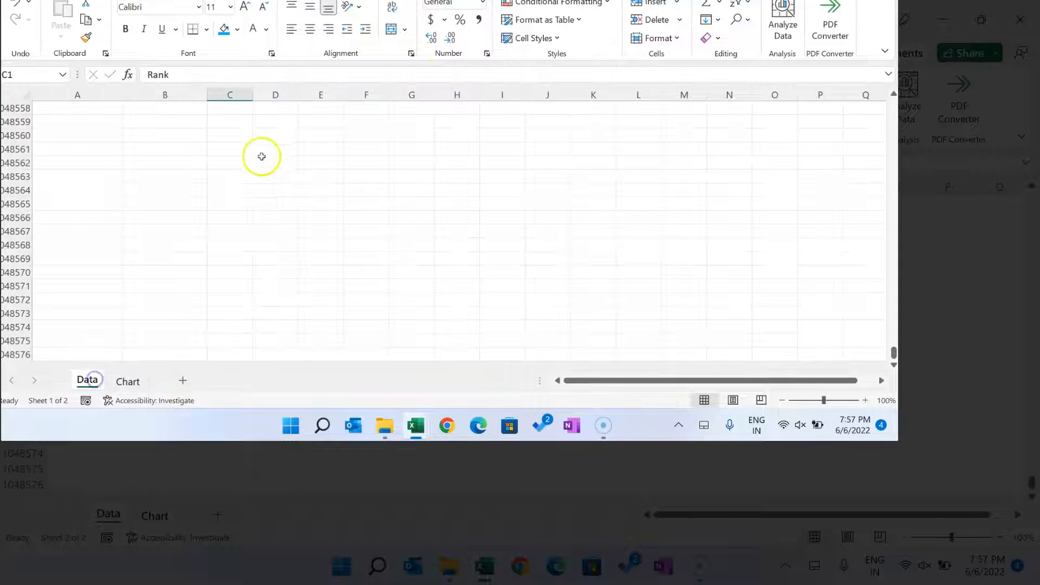
pyautogui.click(126, 381)
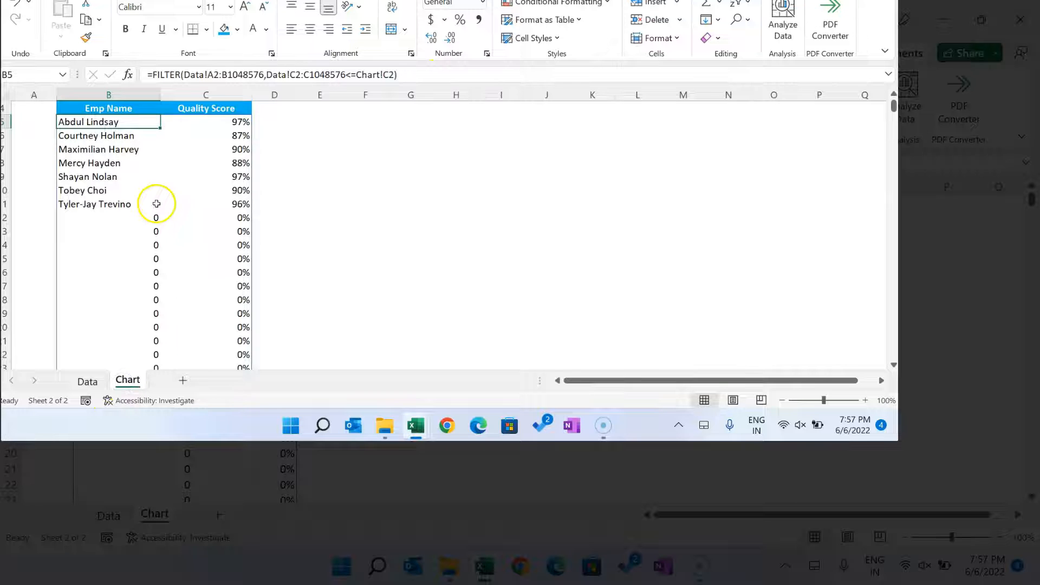
pyautogui.click(87, 380)
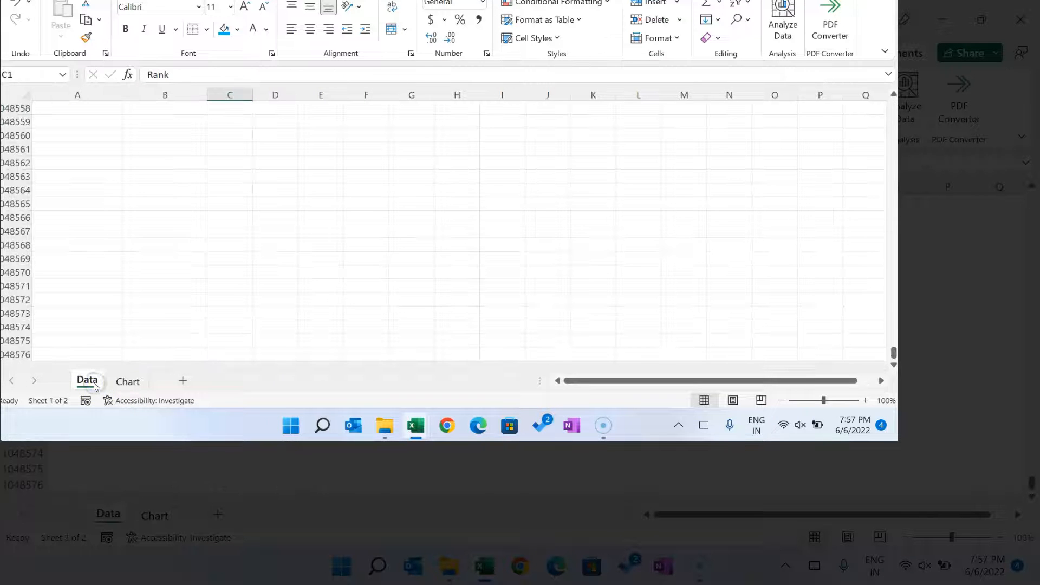
pyautogui.press('Left')
pyautogui.press('Left')
pyautogui.hotkey('ctrl', 'Down')
pyautogui.press('Down')
pyautogui.press('Up')
pyautogui.click(128, 381)
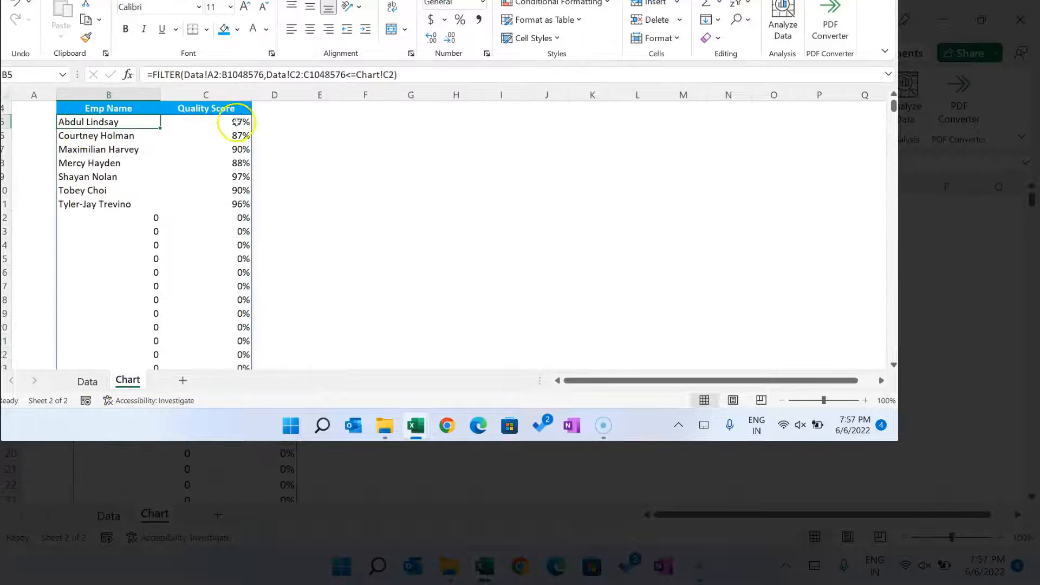
# - Enclose the rank condition of B5's FILTER formula in parentheses and append *( to start a second condition
pyautogui.scroll(1, 237, 123)
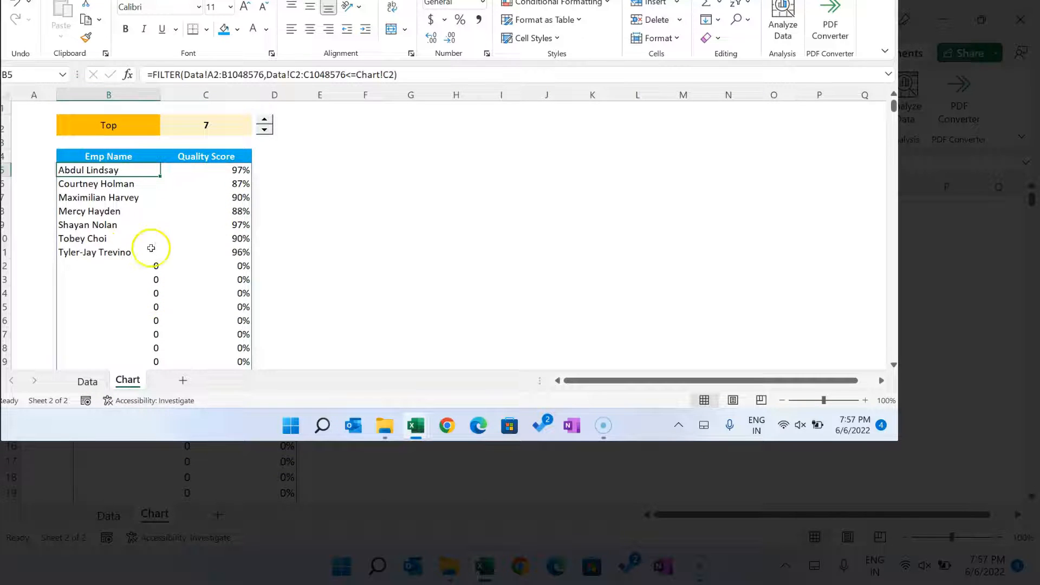
pyautogui.click(408, 74)
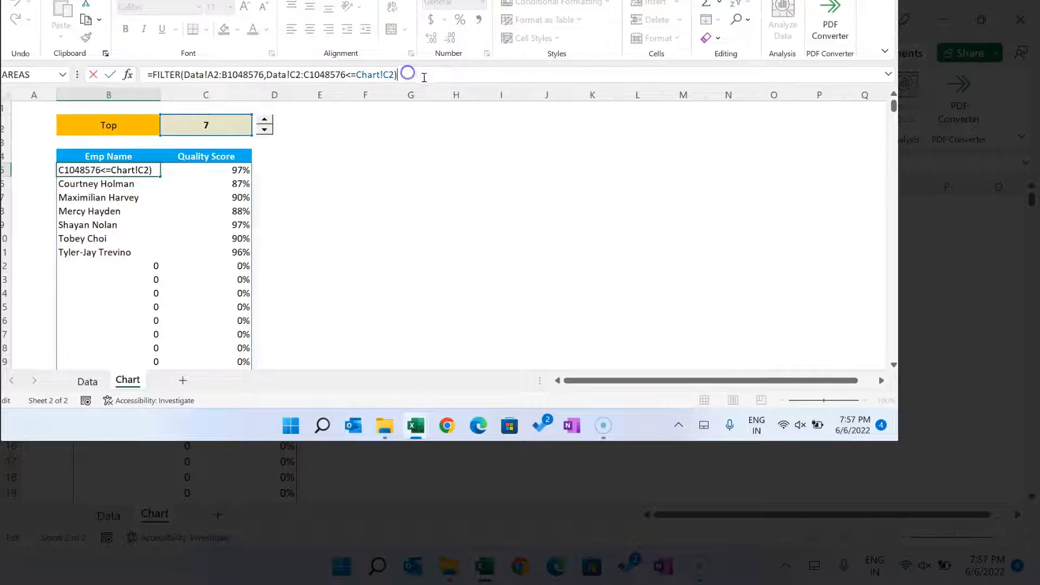
pyautogui.click(269, 74)
pyautogui.write('(')
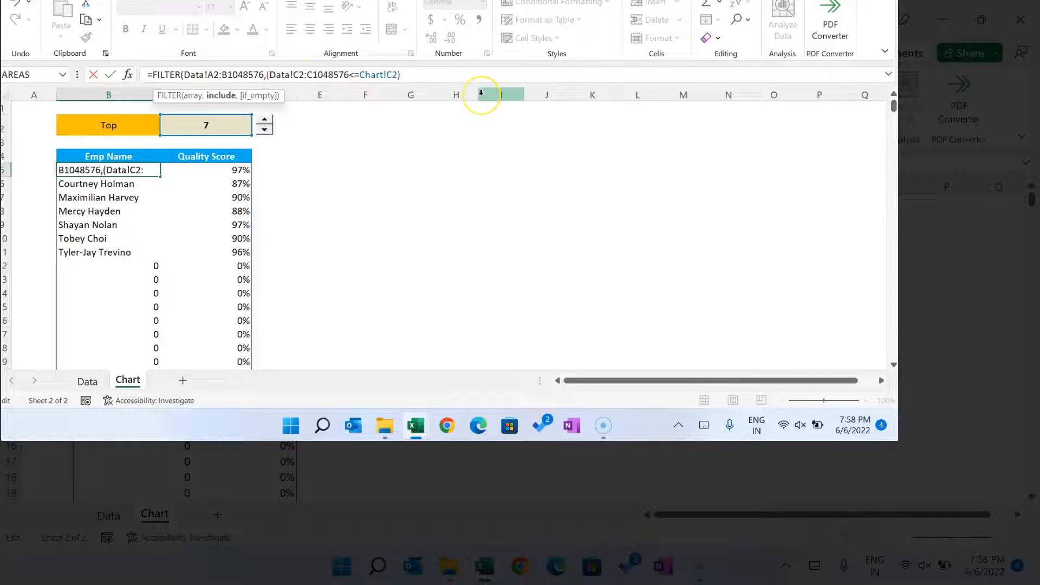
pyautogui.click(430, 73)
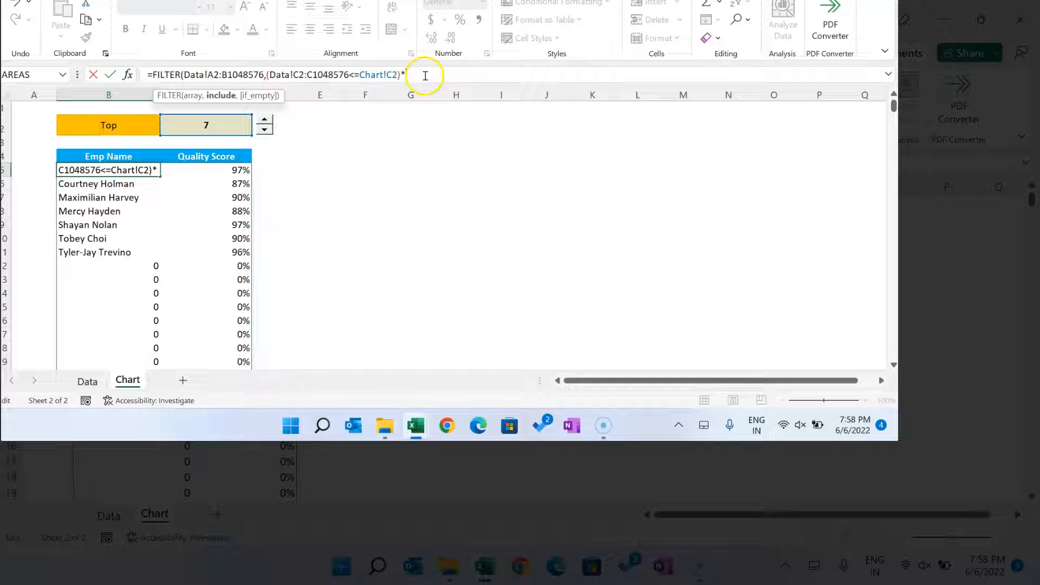
pyautogui.write('(')
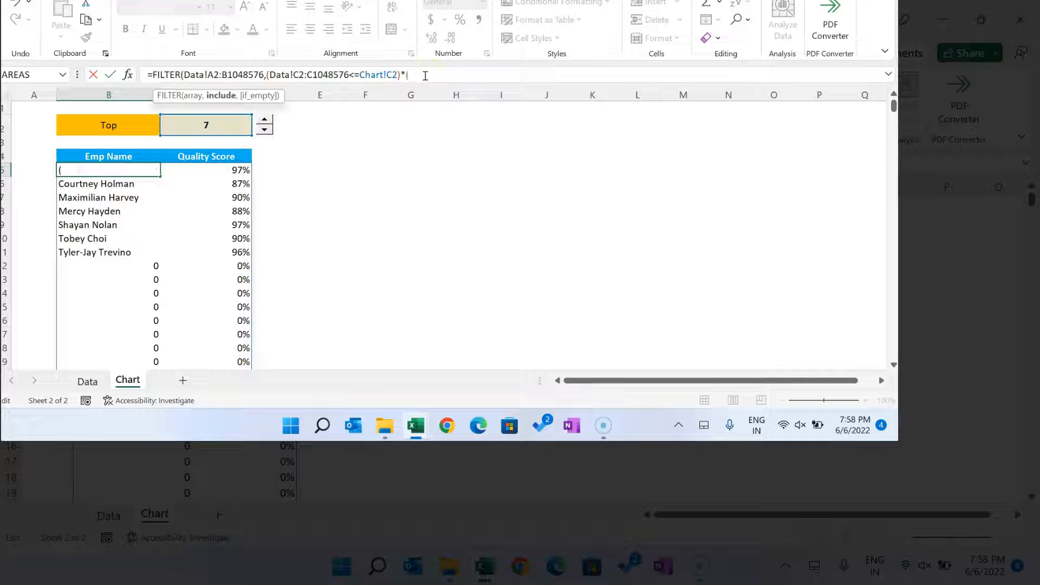
# - Add Data!A2:A1048576<>"" as the second condition of the FILTER formula to exclude blank employee rows
pyautogui.click(88, 380)
pyautogui.click(83, 111)
pyautogui.scroll(1, 83, 113)
pyautogui.click(83, 115)
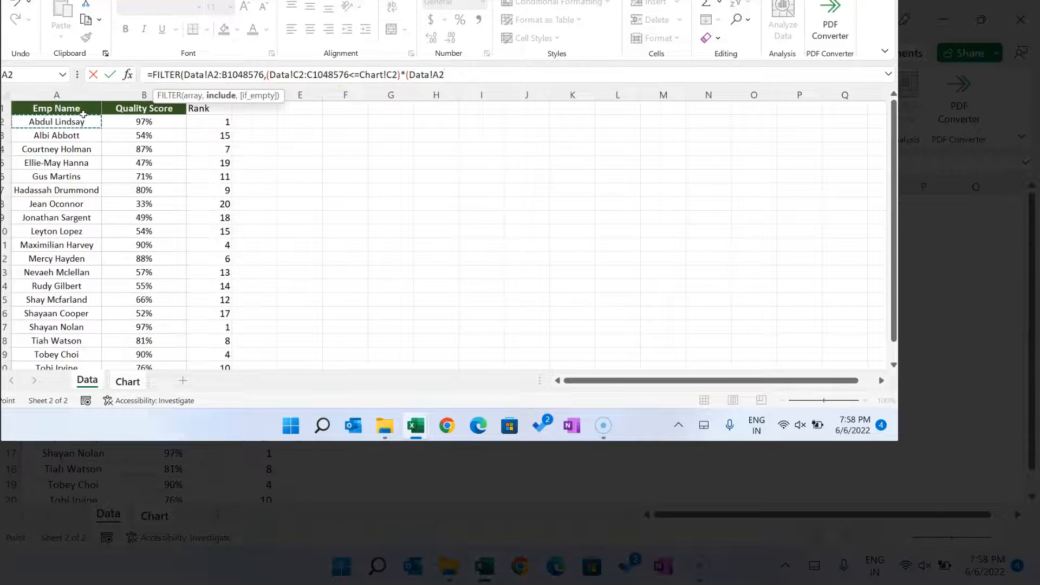
pyautogui.hotkey('ctrl', 'shift', 'Down')
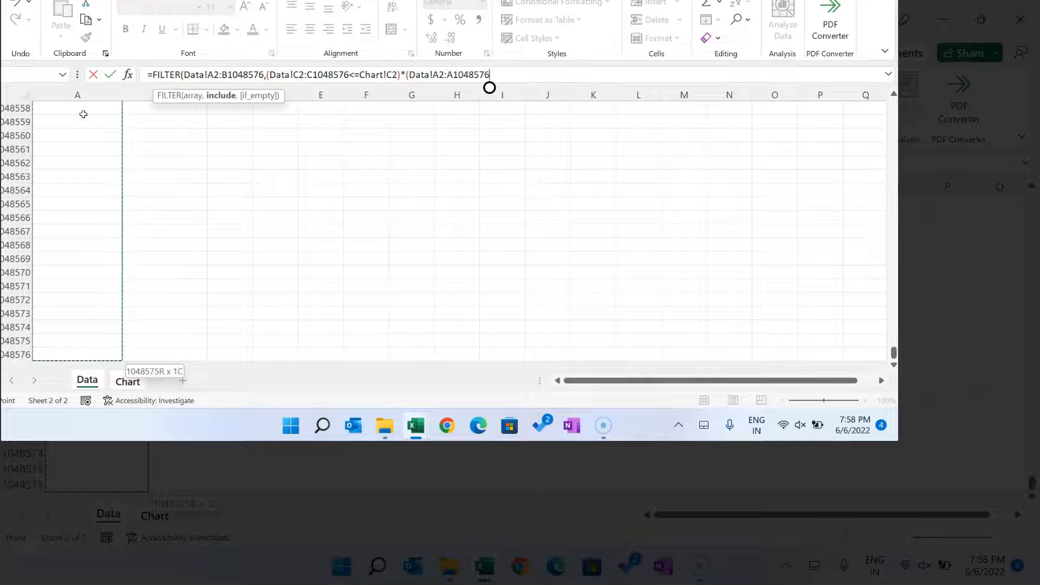
pyautogui.write('<>')
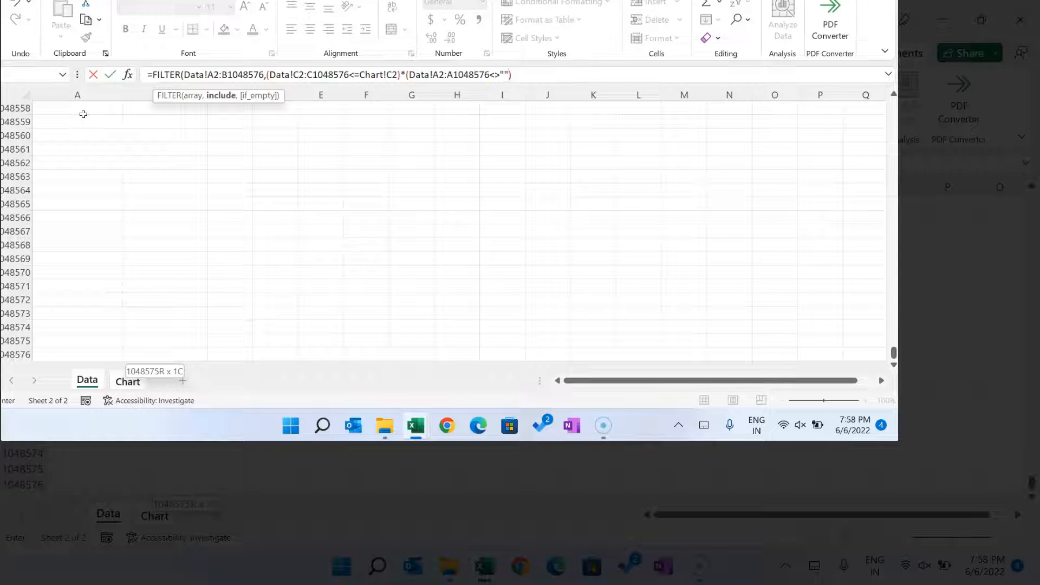
pyautogui.write('""))')
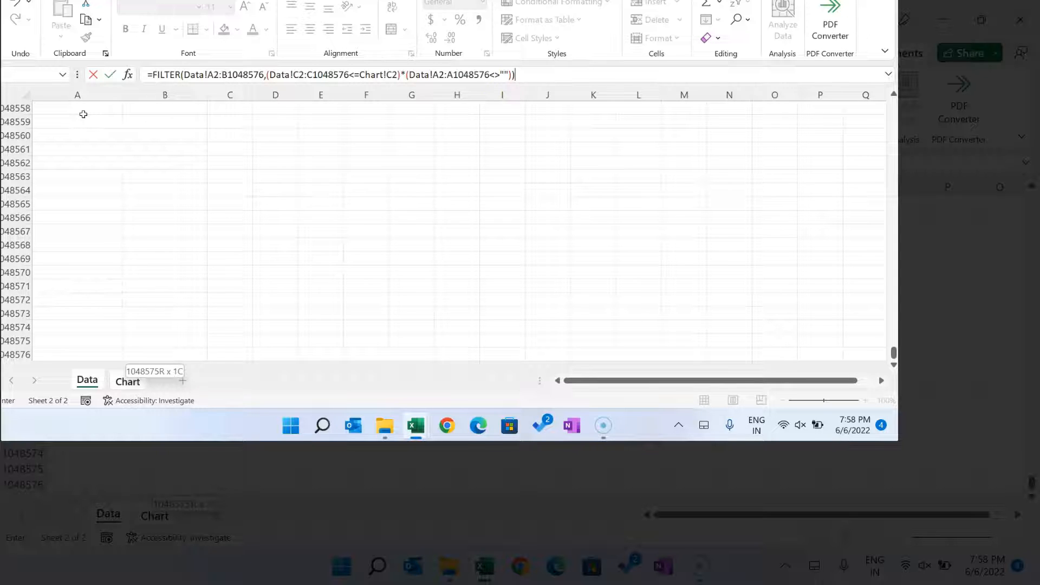
pyautogui.press('Return')
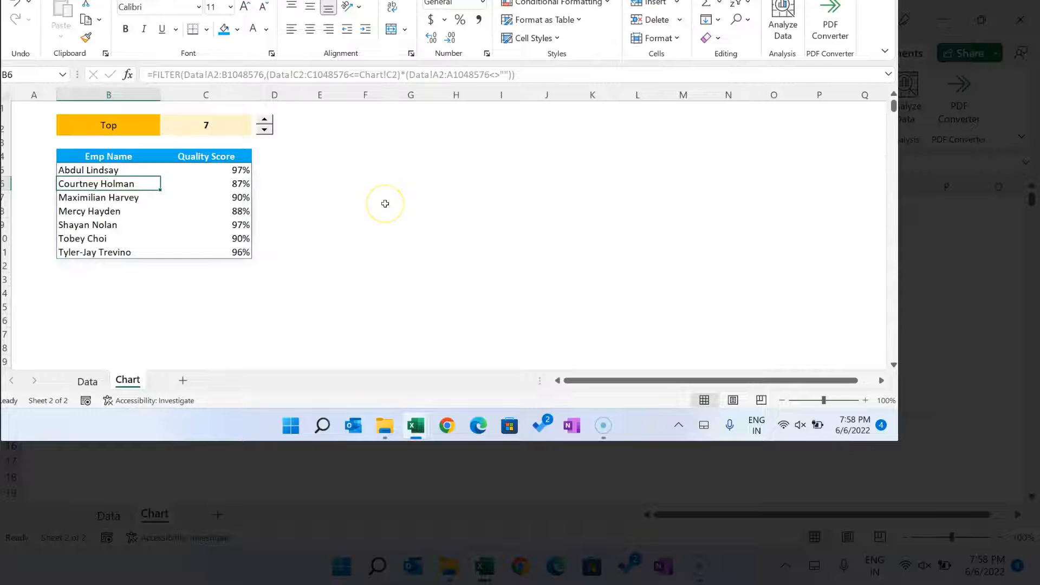
# - Start wrapping the FILTER formula in B5 in a SORT function, with the FILTER expression as its array argument
pyautogui.click(196, 157)
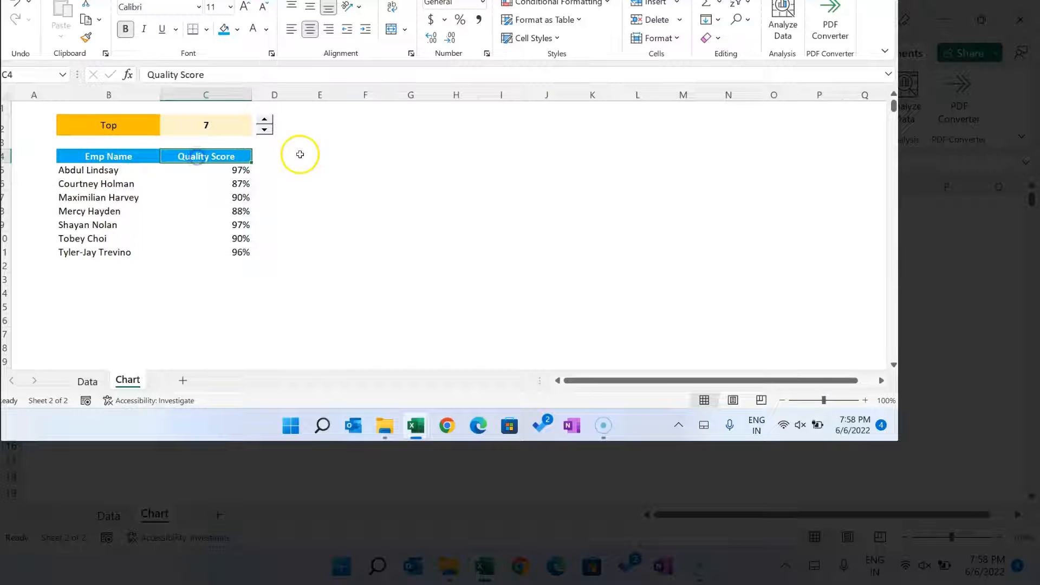
pyautogui.click(143, 172)
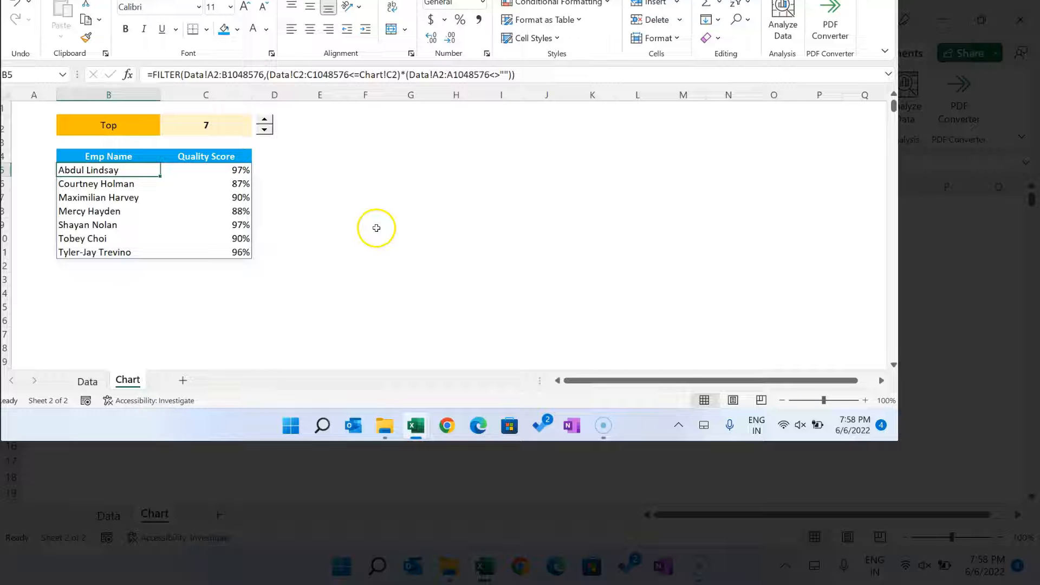
pyautogui.moveTo(152, 74); pyautogui.dragTo(563, 75)
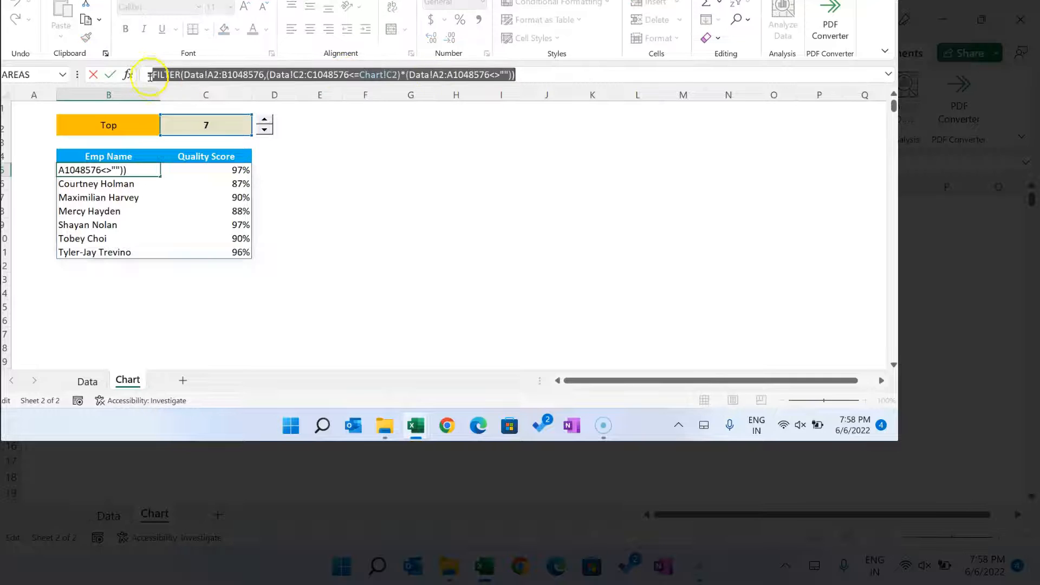
pyautogui.click(152, 75)
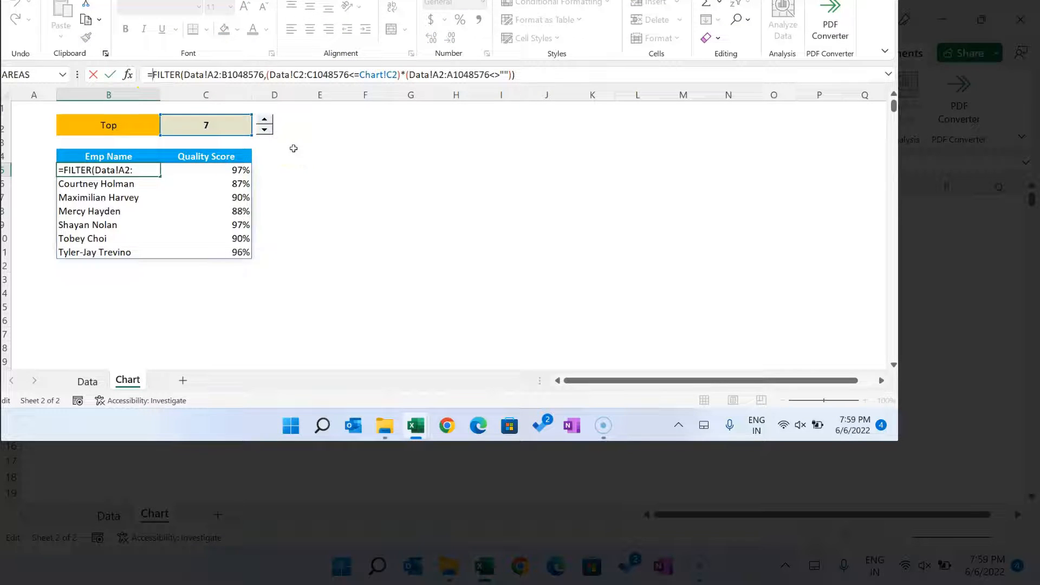
pyautogui.write('SORT(')
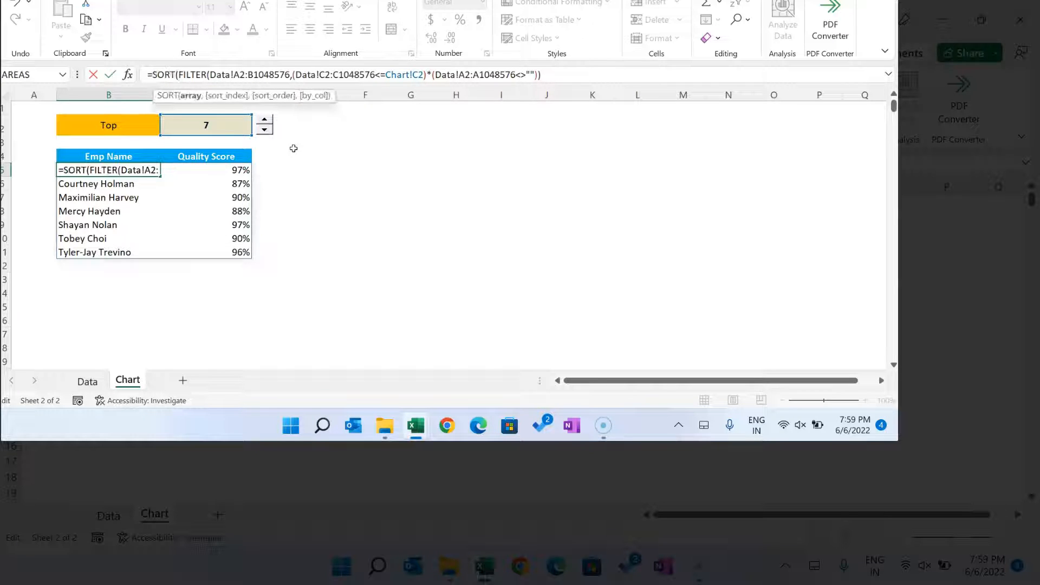
pyautogui.click(190, 96)
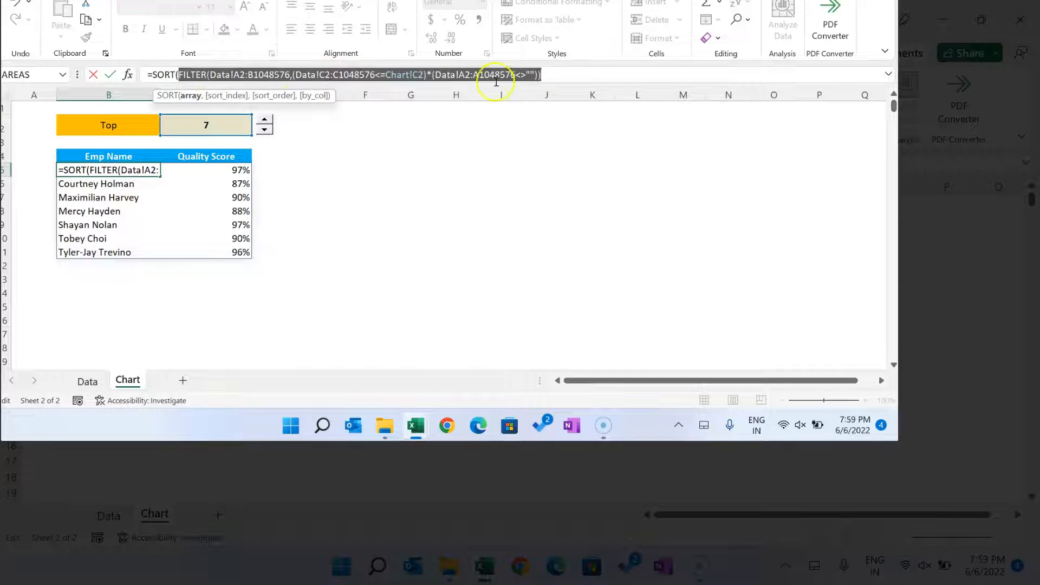
# - Complete B5's SORT formula with sort index 2 and sort order -1 for descending quality scores
pyautogui.click(561, 75)
pyautogui.write(',2')
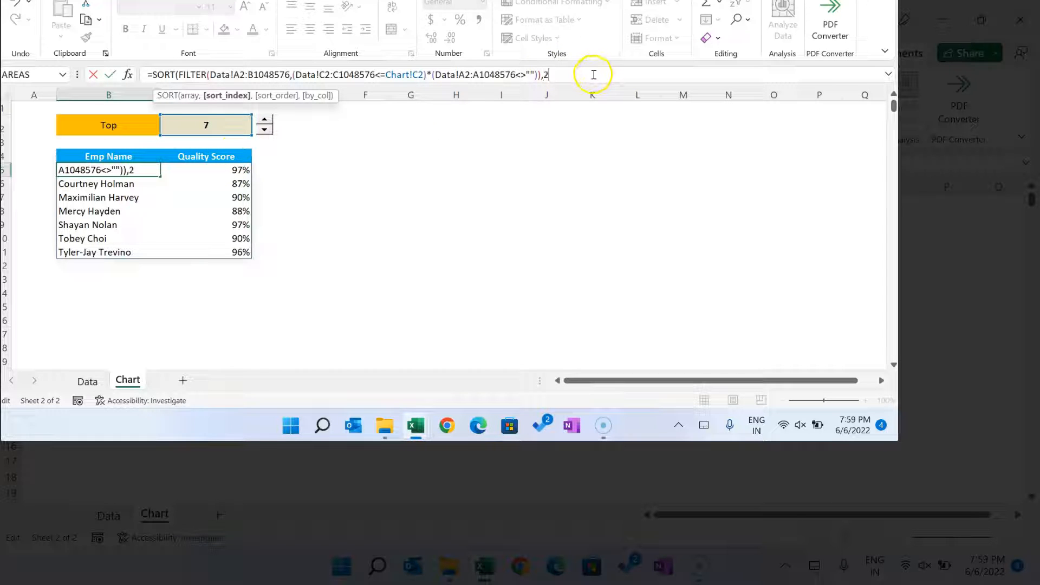
pyautogui.write(',')
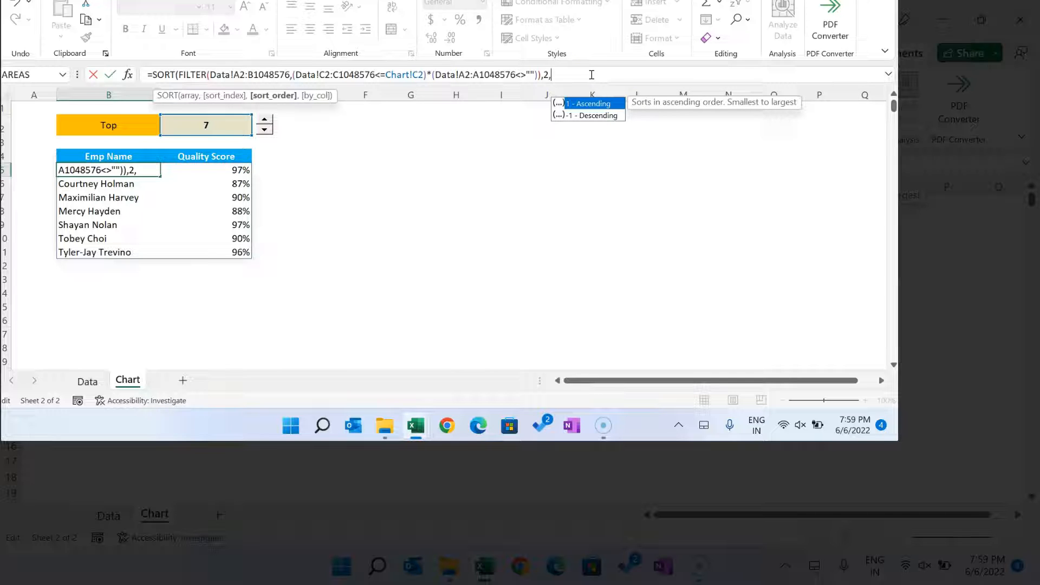
pyautogui.press('Down')
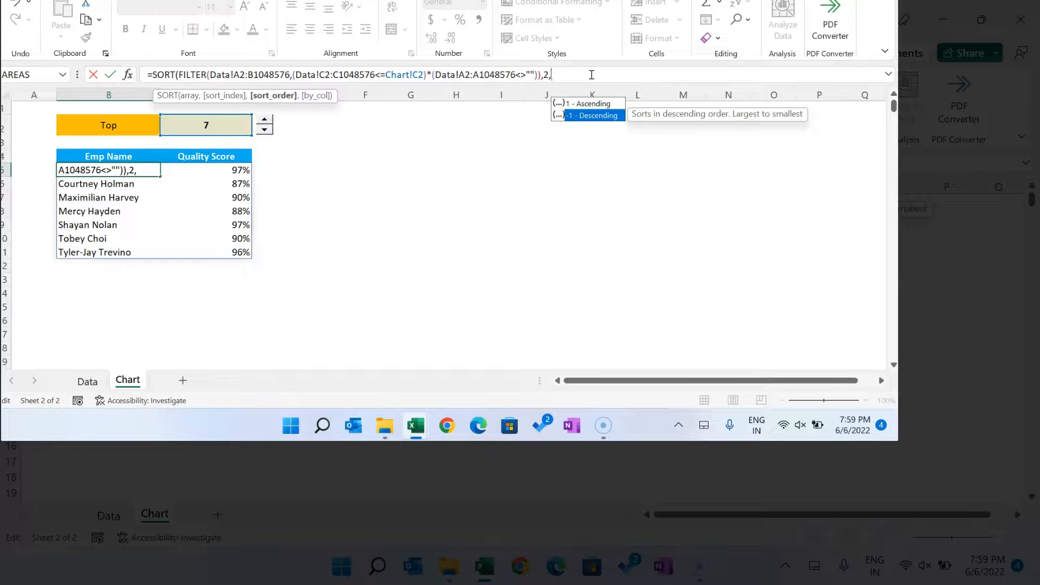
pyautogui.write('-1')
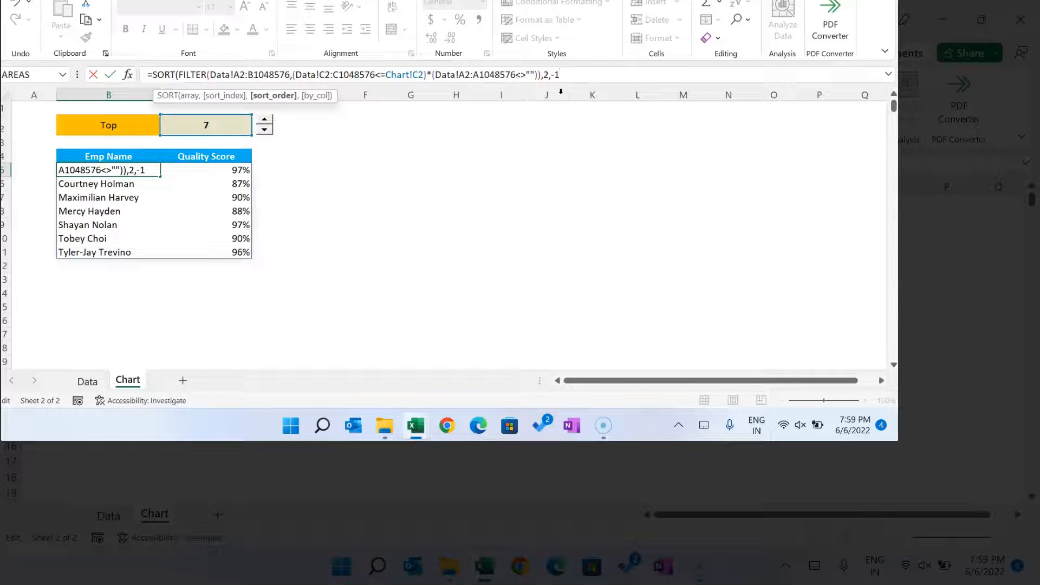
pyautogui.write(')')
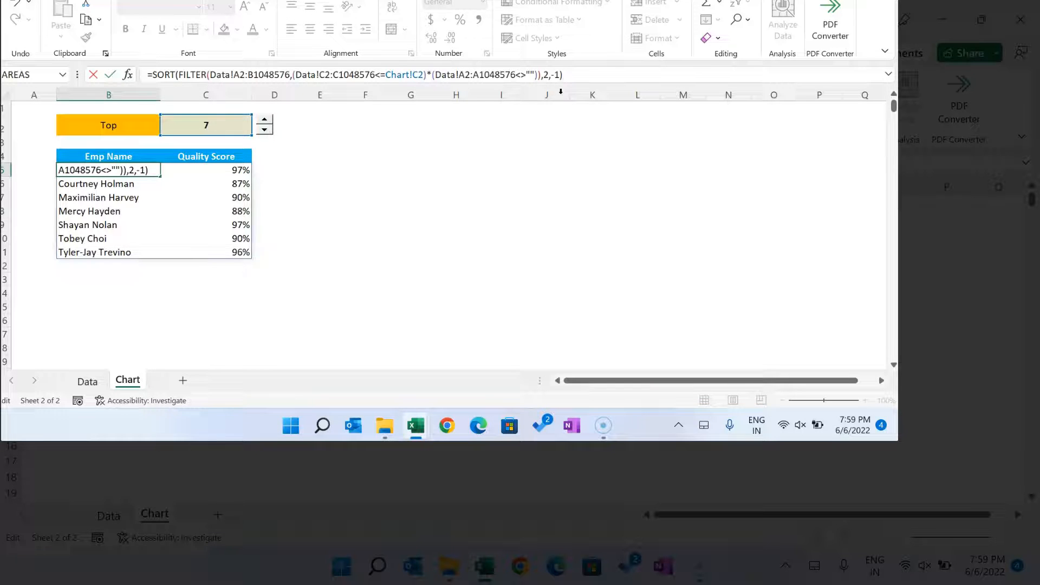
pyautogui.press('Return')
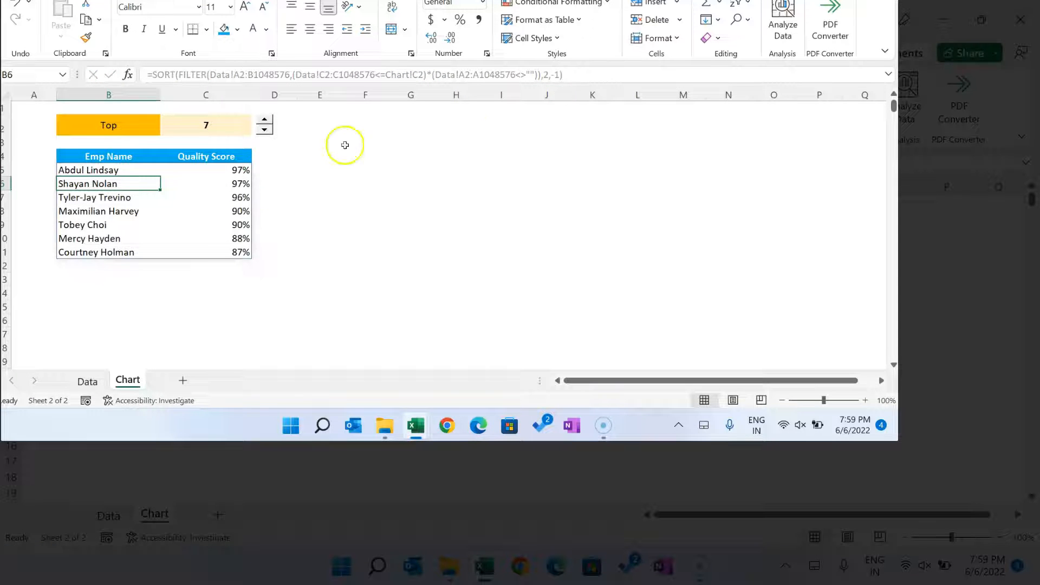
# - Test the sorted employee list by raising the Top value with the spinner and lowering it back to 7
pyautogui.click(327, 171)
pyautogui.click(268, 122)
pyautogui.click(268, 121)
pyautogui.click(268, 121)
pyautogui.click(268, 122)
pyautogui.click(266, 132)
pyautogui.click(266, 131)
pyautogui.click(266, 131)
pyautogui.click(266, 131)
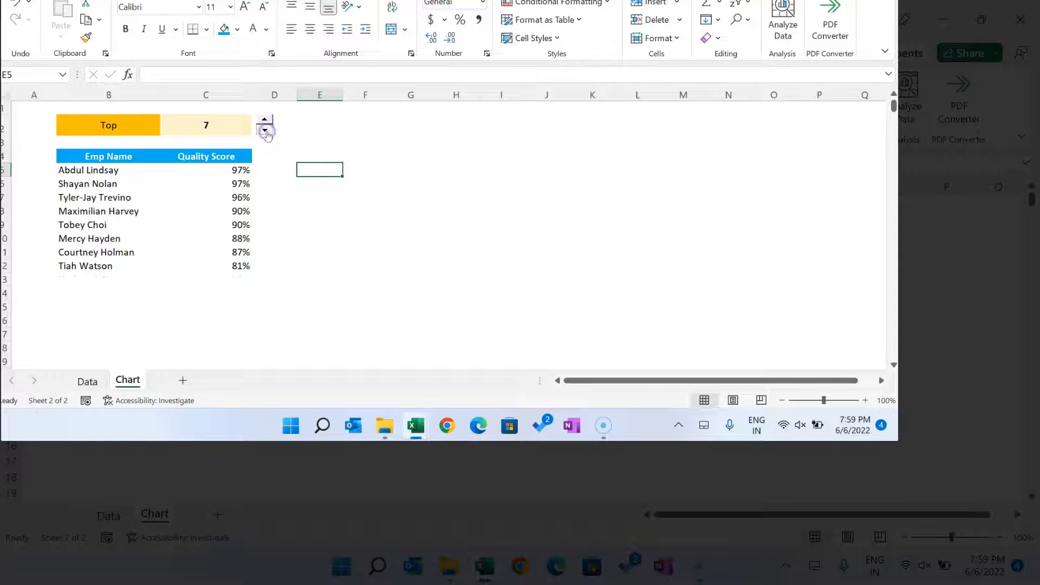
# - Start a conditional formatting rule for B5:C171 on the Chart sheet that formats only cells with No Blanks
pyautogui.moveTo(90, 170); pyautogui.dragTo(240, 185)
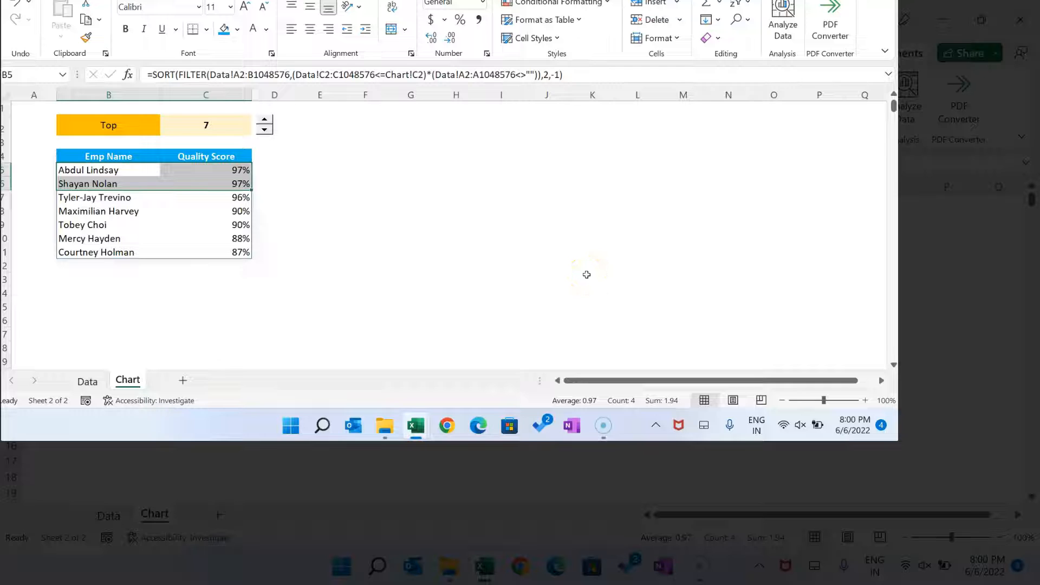
pyautogui.hotkey('shift', 'Down')
pyautogui.hotkey('shift', 'Down')
pyautogui.hotkey('shift', 'Down')
pyautogui.hotkey('shift', 'Down')
pyautogui.hotkey('shift', 'Down')
pyautogui.hotkey('shift', 'Down')
pyautogui.hotkey('shift', 'Down')
pyautogui.hotkey('shift', 'Down')
pyautogui.hotkey('shift', 'Down')
pyautogui.hotkey('shift', 'Down')
pyautogui.hotkey('shift', 'Down')
pyautogui.hotkey('shift', 'Down')
pyautogui.hotkey('shift', 'Down')
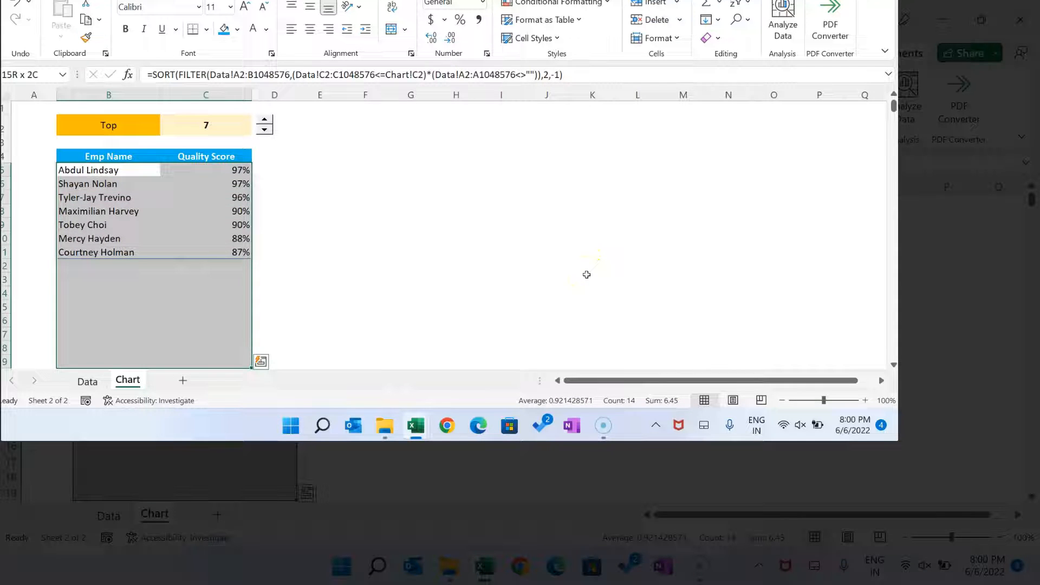
pyautogui.hotkey('shift', 'pagedown')
pyautogui.hotkey('shift', 'pagedown')
pyautogui.hotkey('shift', 'pagedown')
pyautogui.hotkey('shift', 'pagedown')
pyautogui.hotkey('shift', 'pagedown')
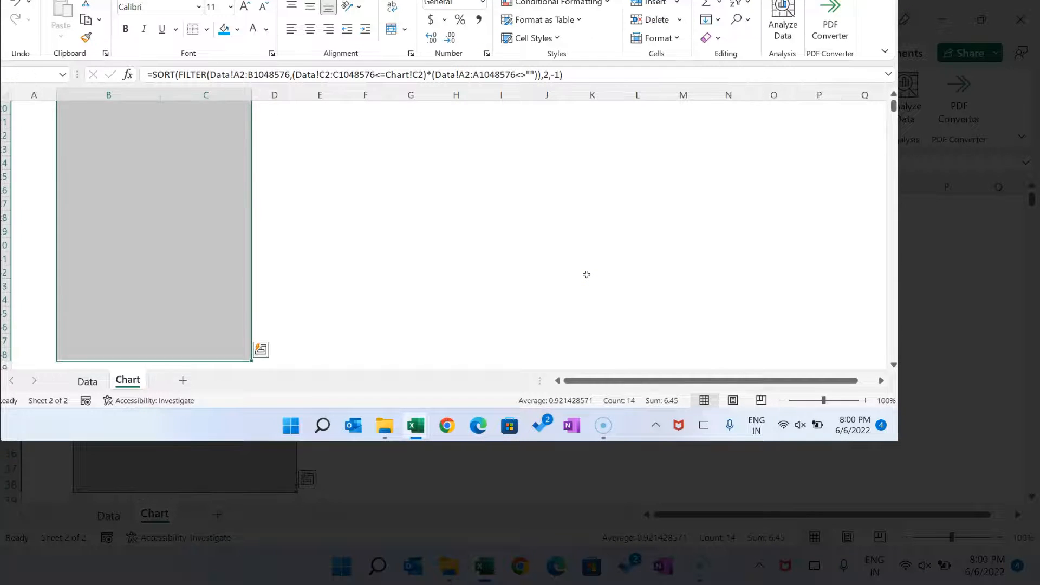
pyautogui.hotkey('shift', 'pagedown')
pyautogui.hotkey('shift', 'pagedown')
pyautogui.hotkey('shift', 'pagedown')
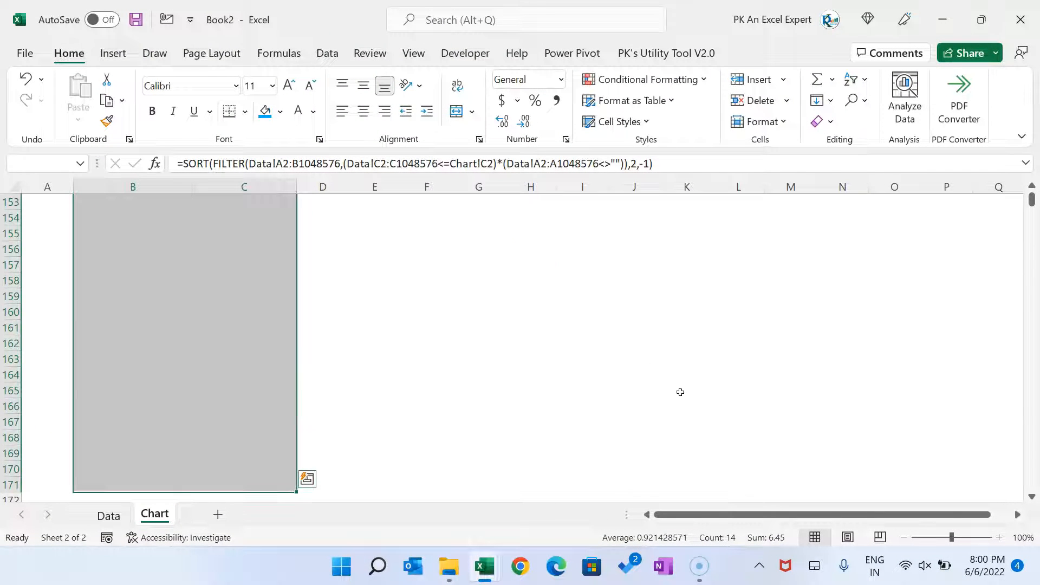
pyautogui.click(704, 79)
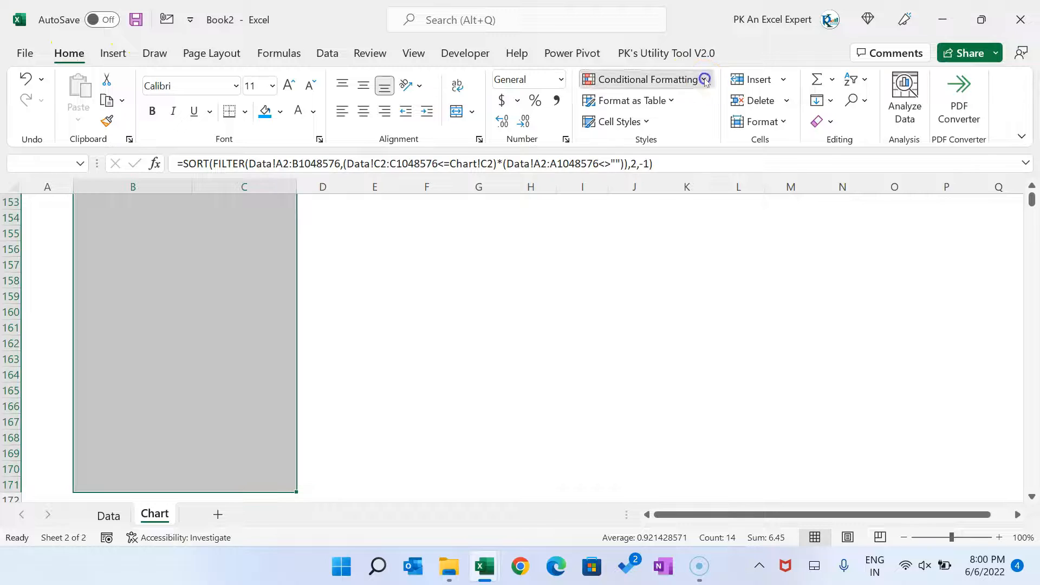
pyautogui.click(659, 300)
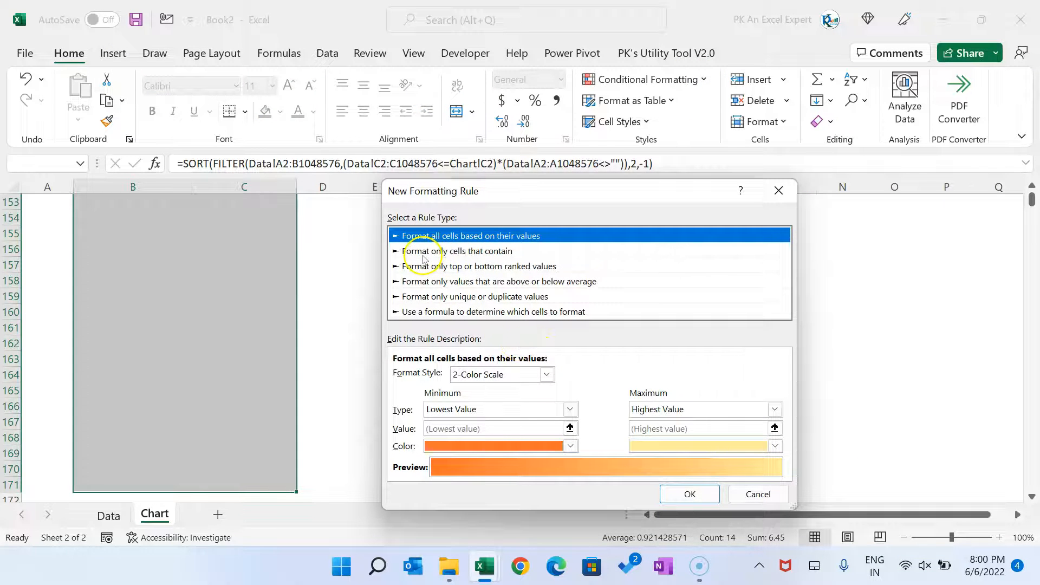
pyautogui.click(489, 252)
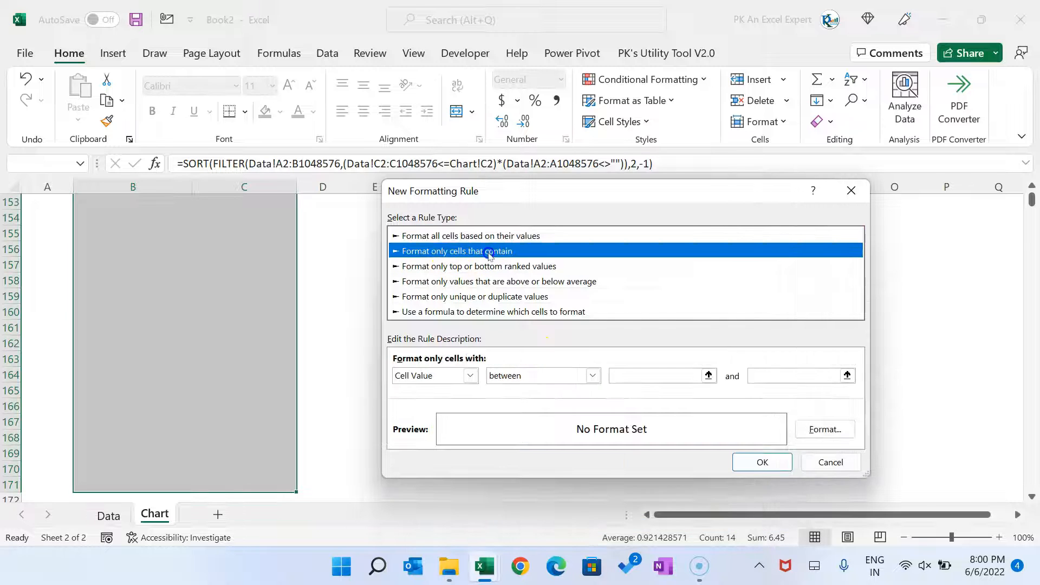
pyautogui.click(458, 375)
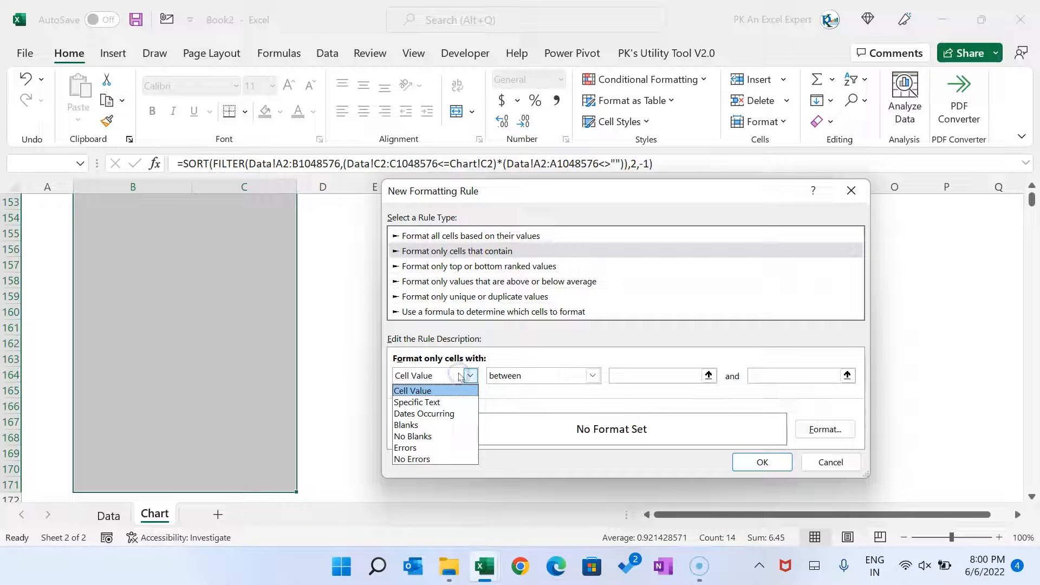
pyautogui.click(428, 436)
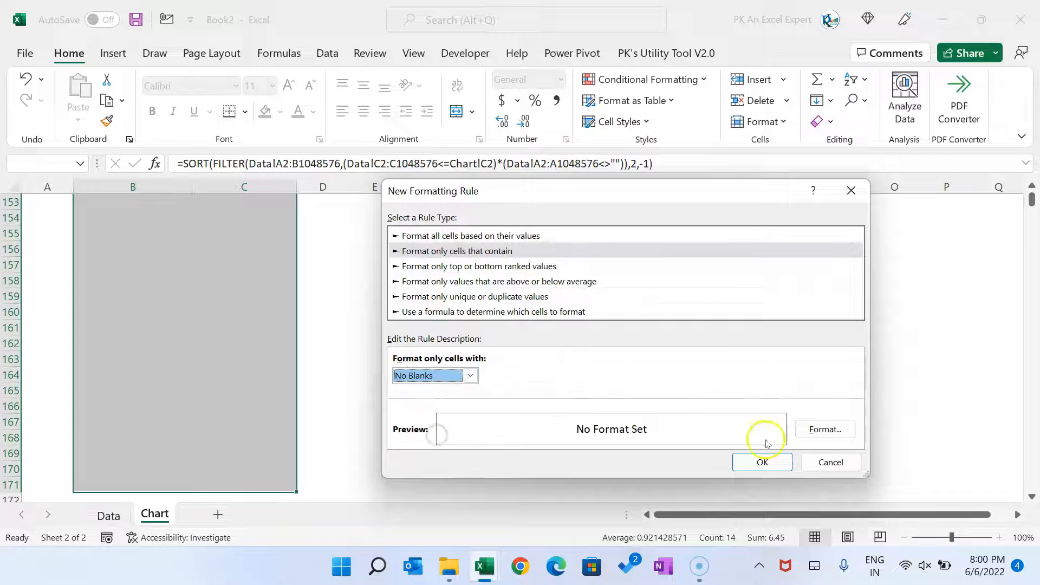
# - Give the No Blanks rule a thin grey outline border and apply it to the range
pyautogui.click(825, 429)
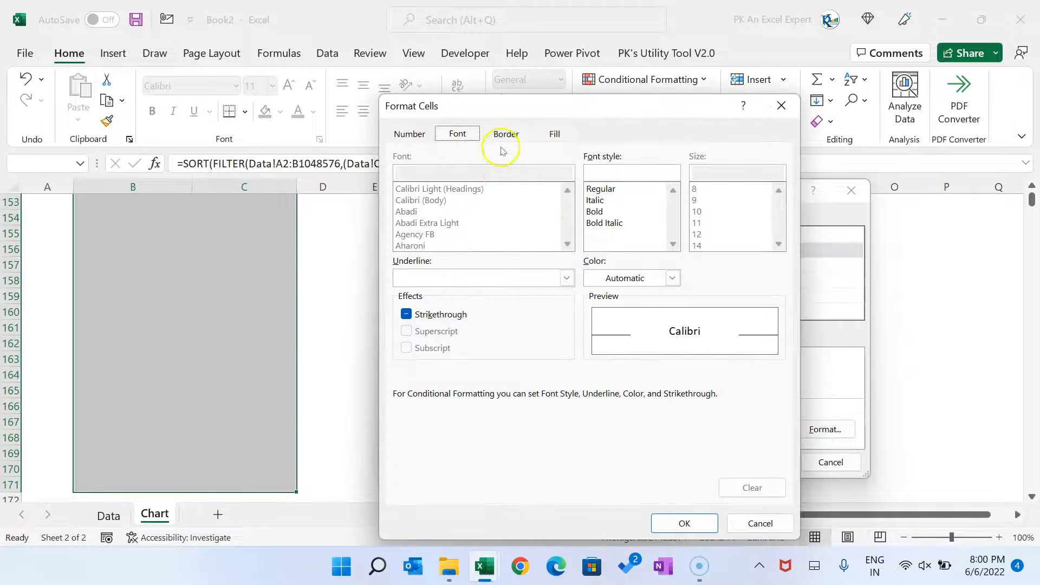
pyautogui.click(509, 133)
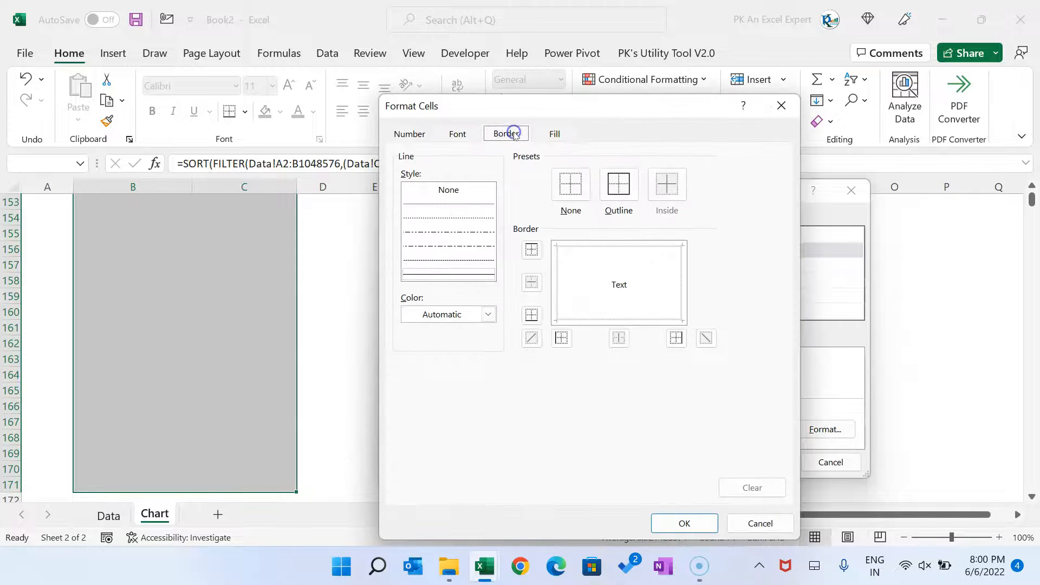
pyautogui.click(487, 315)
pyautogui.click(409, 424)
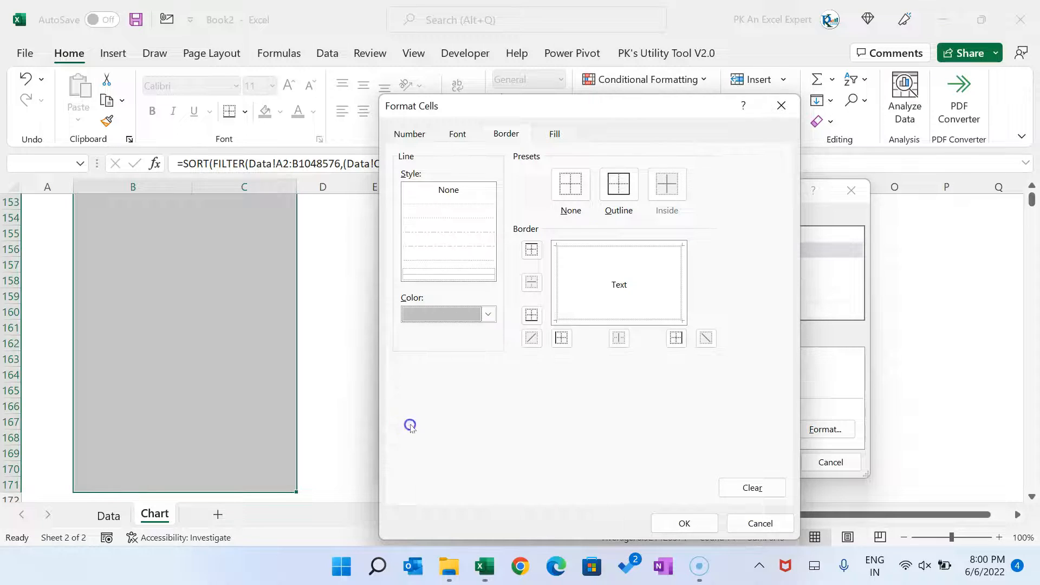
pyautogui.click(462, 275)
pyautogui.click(614, 185)
pyautogui.click(689, 525)
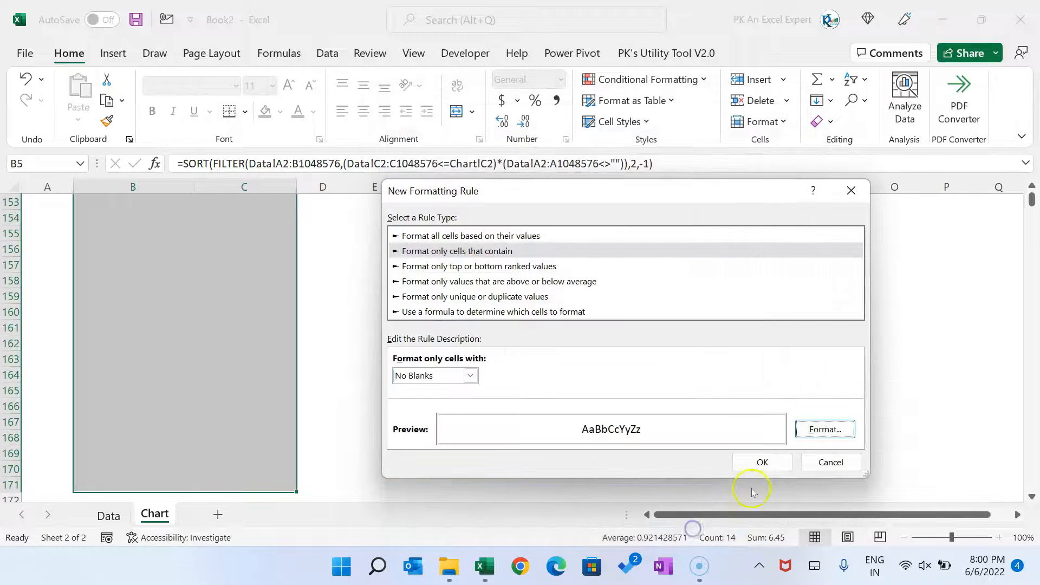
pyautogui.click(761, 462)
pyautogui.click(410, 401)
# - Check the bordered employee list by stepping the Top value up to 10, down to 5 and back to 7
pyautogui.scroll(20, 348, 377)
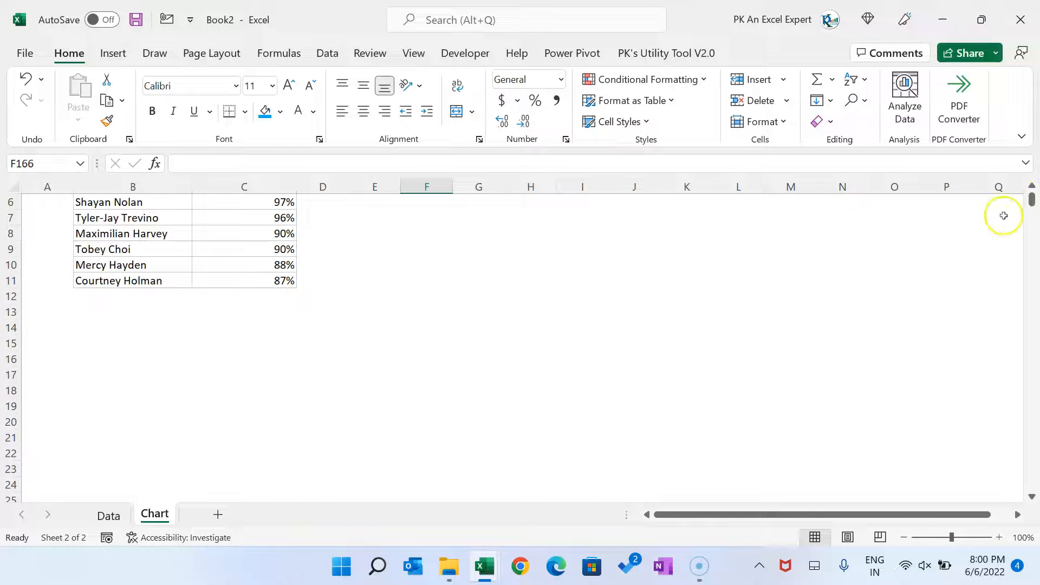
pyautogui.scroll(2, 496, 316)
pyautogui.moveTo(109, 259); pyautogui.dragTo(260, 365)
pyautogui.click(489, 268)
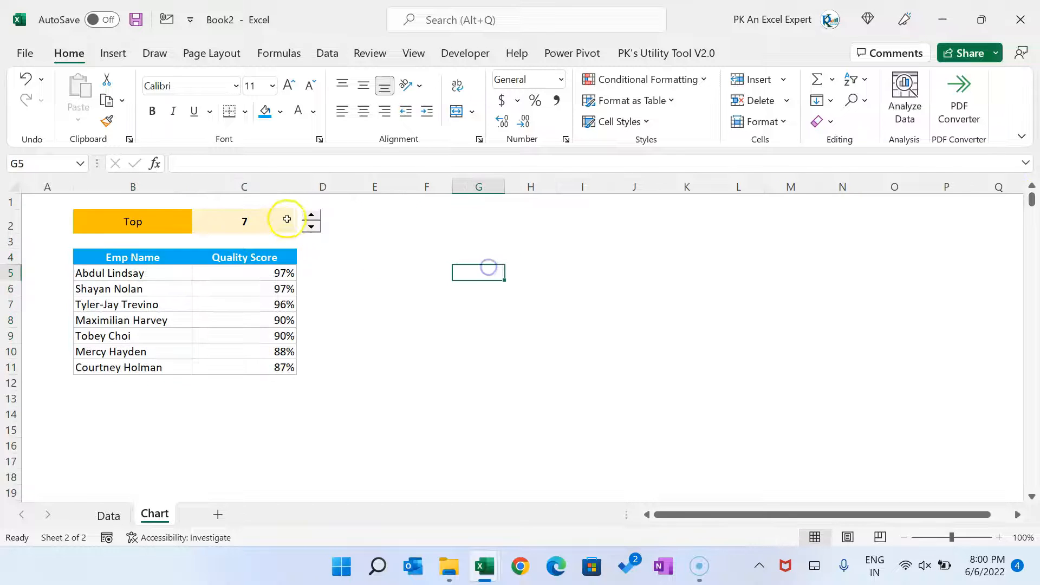
pyautogui.click(312, 215)
pyautogui.click(313, 215)
pyautogui.click(313, 216)
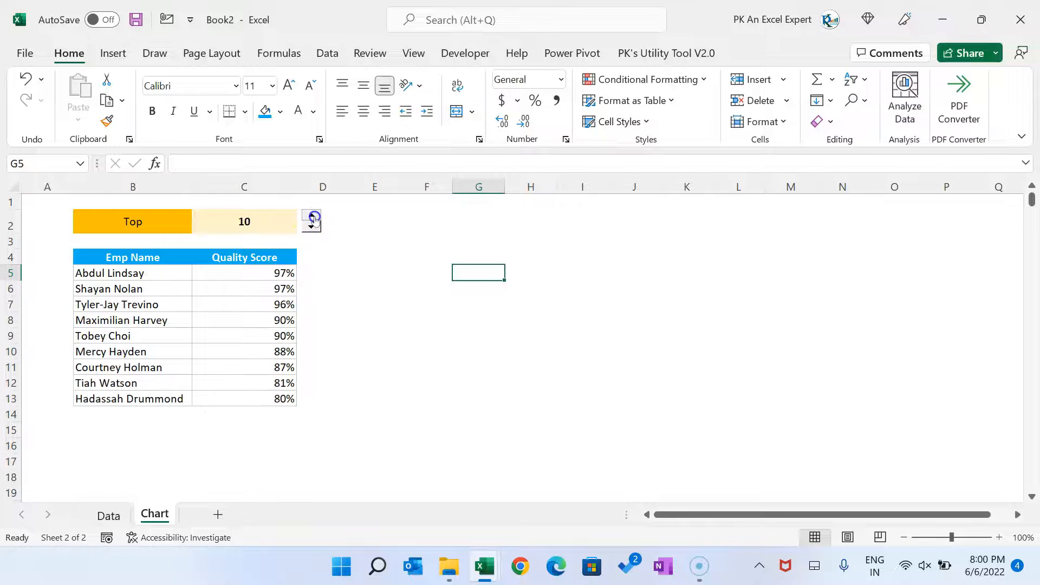
pyautogui.click(313, 227)
pyautogui.click(313, 227)
pyautogui.click(312, 226)
pyautogui.click(312, 226)
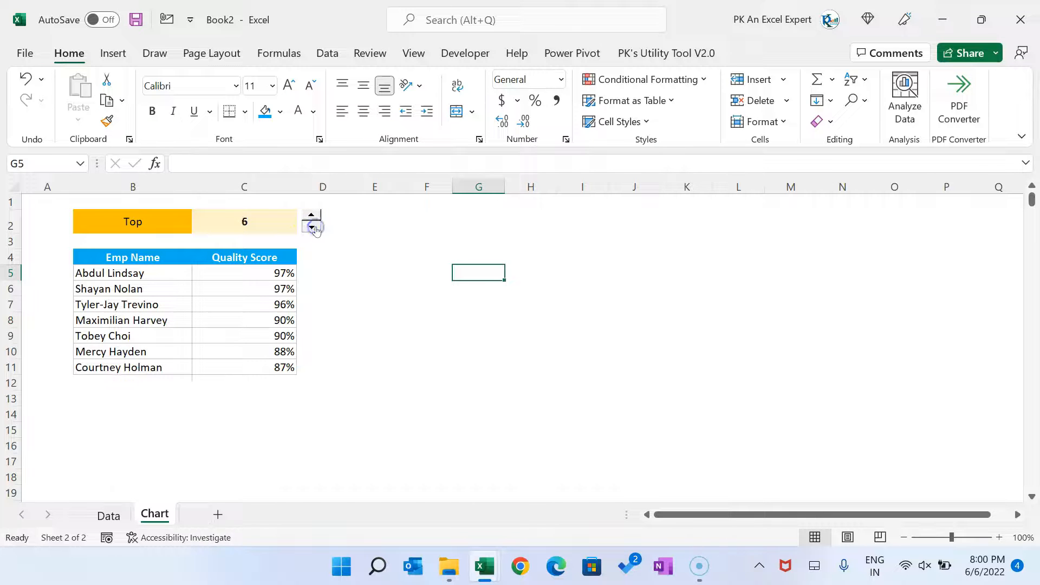
pyautogui.click(313, 227)
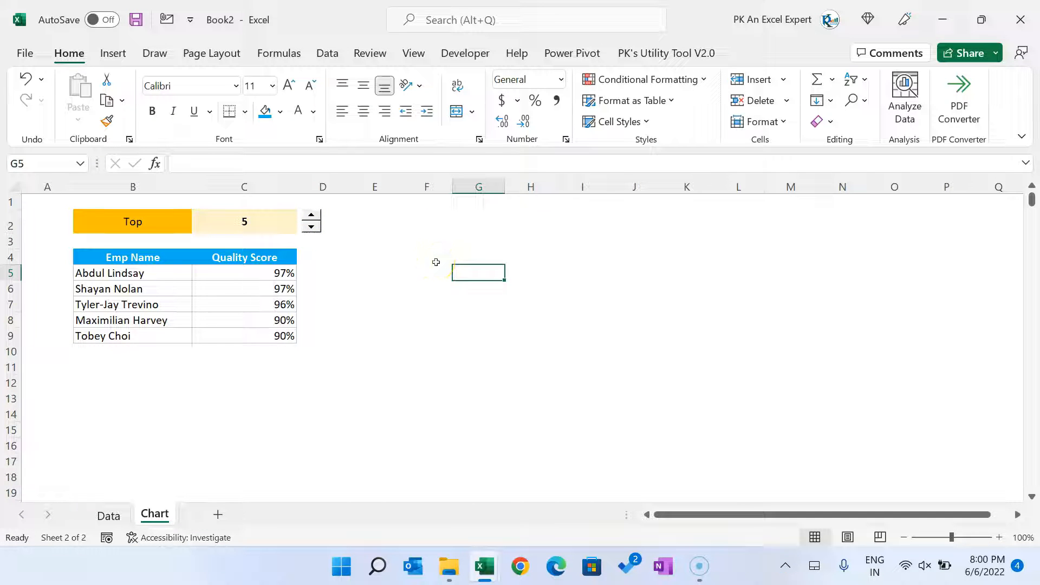
pyautogui.click(312, 214)
pyautogui.click(311, 215)
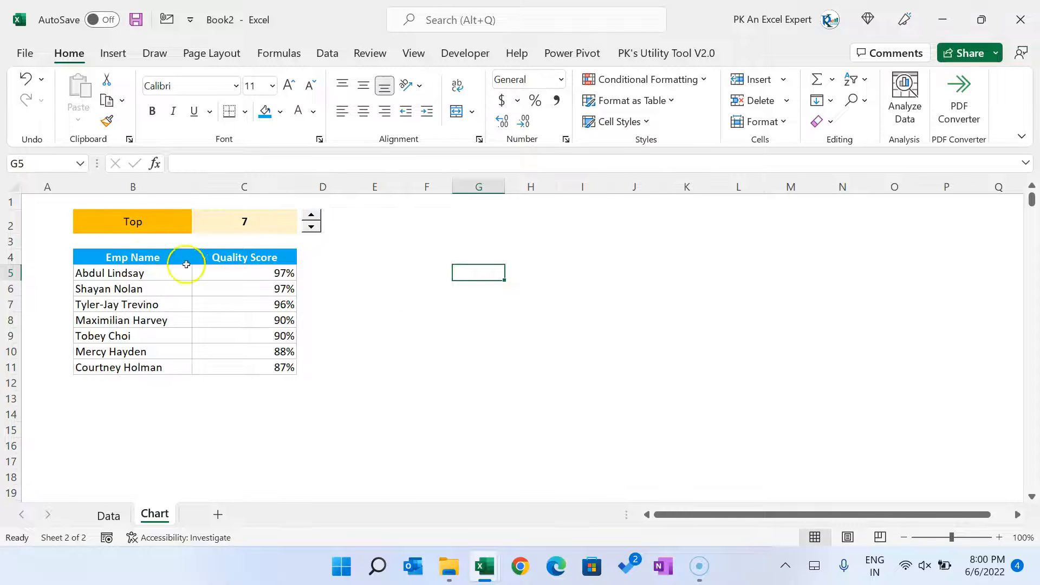
# - Start a new workbook-scoped defined name Emp_Name from header cell B4 and enlarge its dialog
pyautogui.click(145, 255)
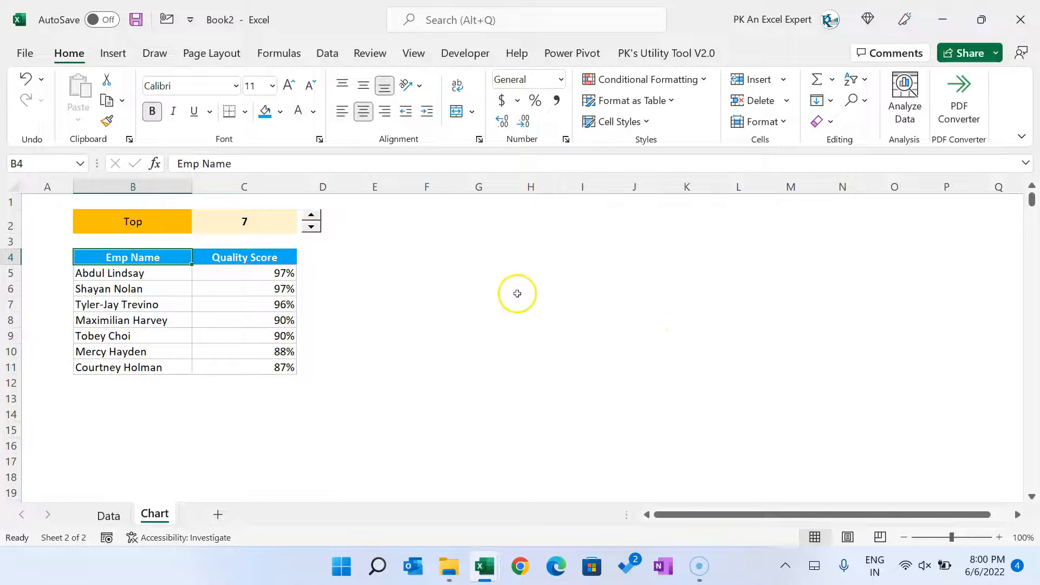
pyautogui.click(299, 61)
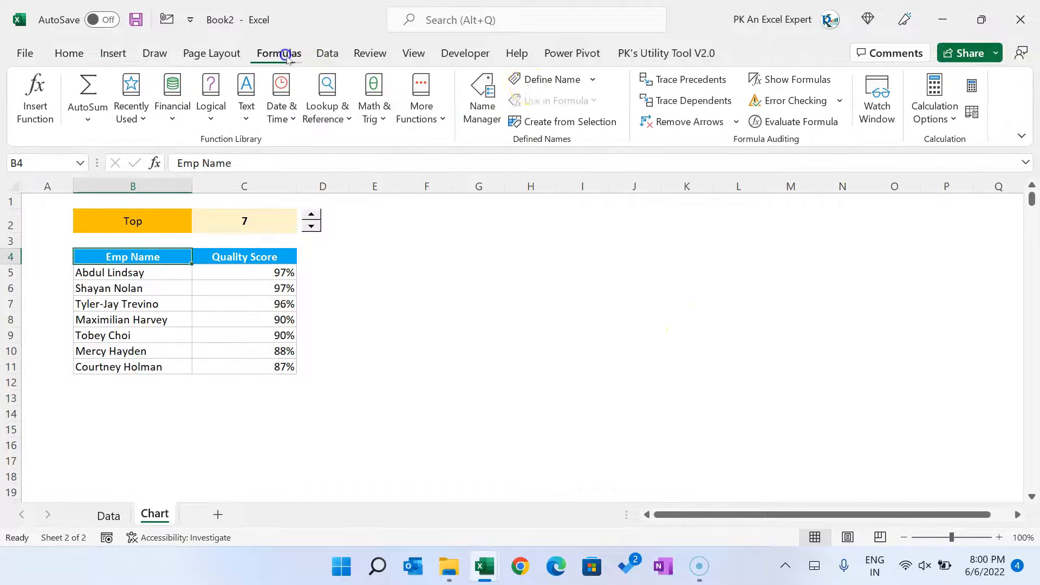
pyautogui.click(493, 93)
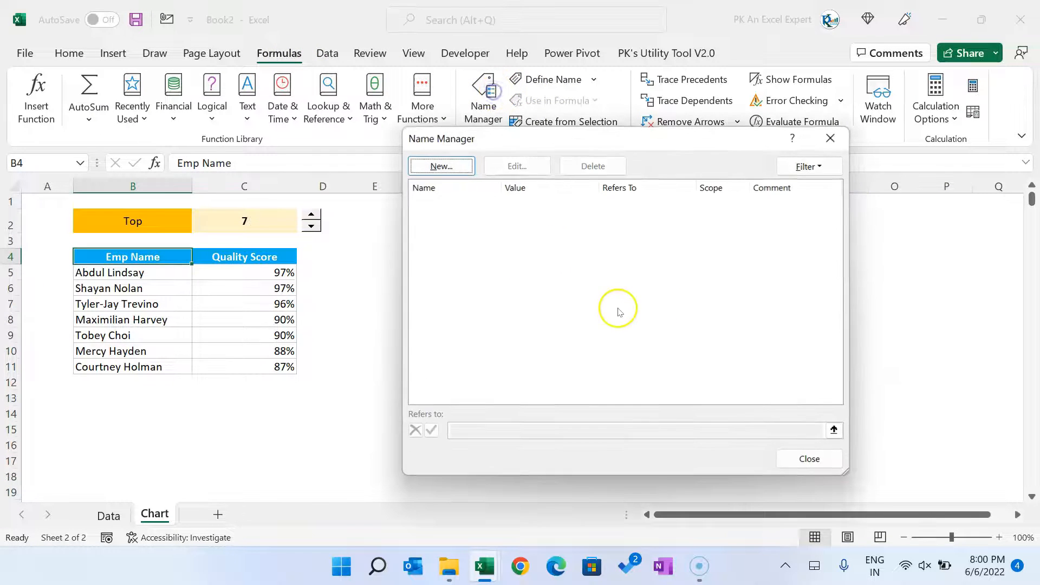
pyautogui.click(441, 166)
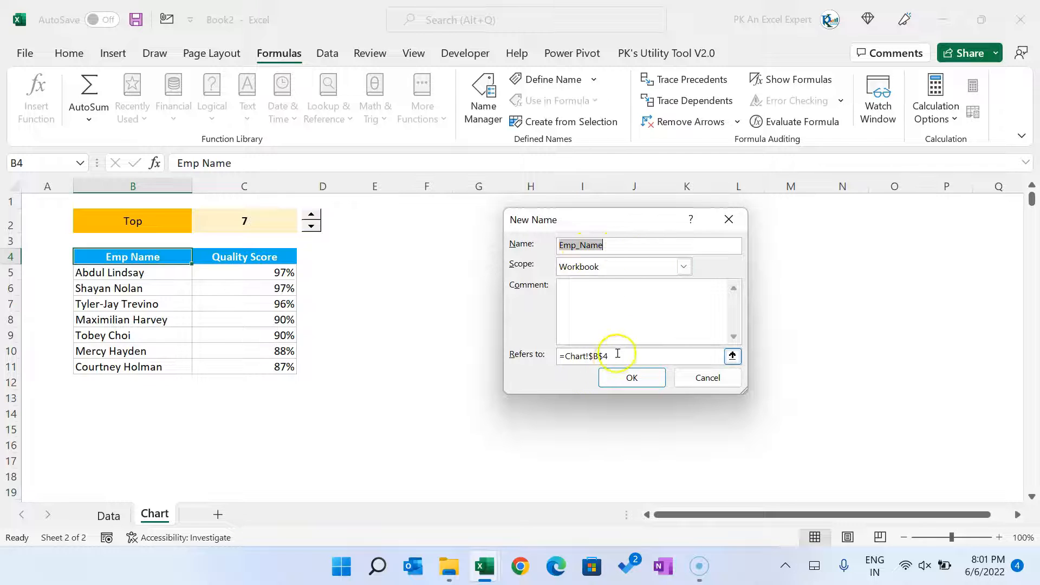
pyautogui.click(544, 354)
pyautogui.moveTo(743, 390); pyautogui.dragTo(916, 440)
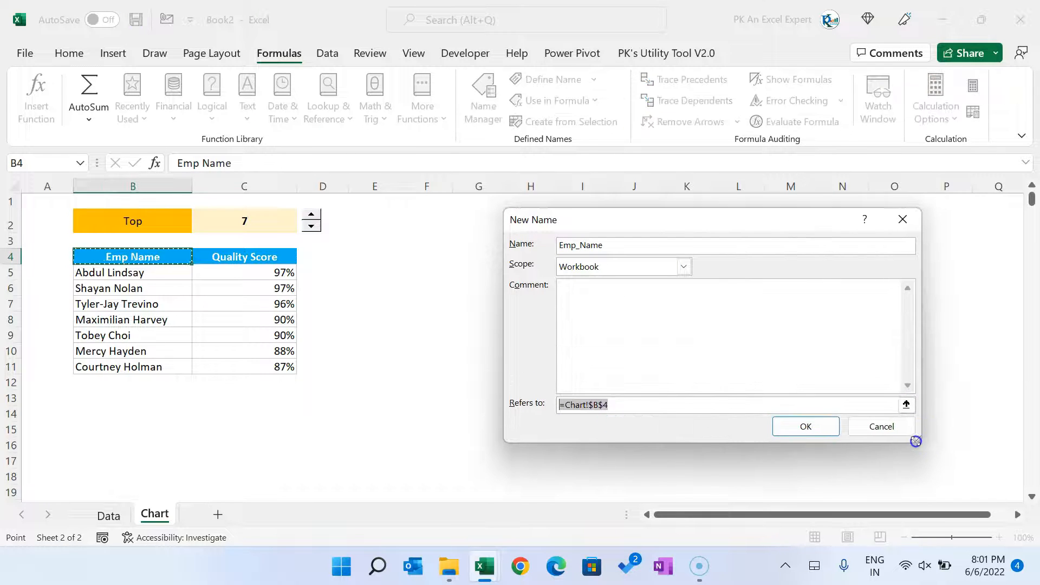
# - Set Emp_Name to refer to =OFFSET(Chart!$B$5,,,COUNTA(Chart!$B$5:$B$1048576)) and save the name
pyautogui.write('=')
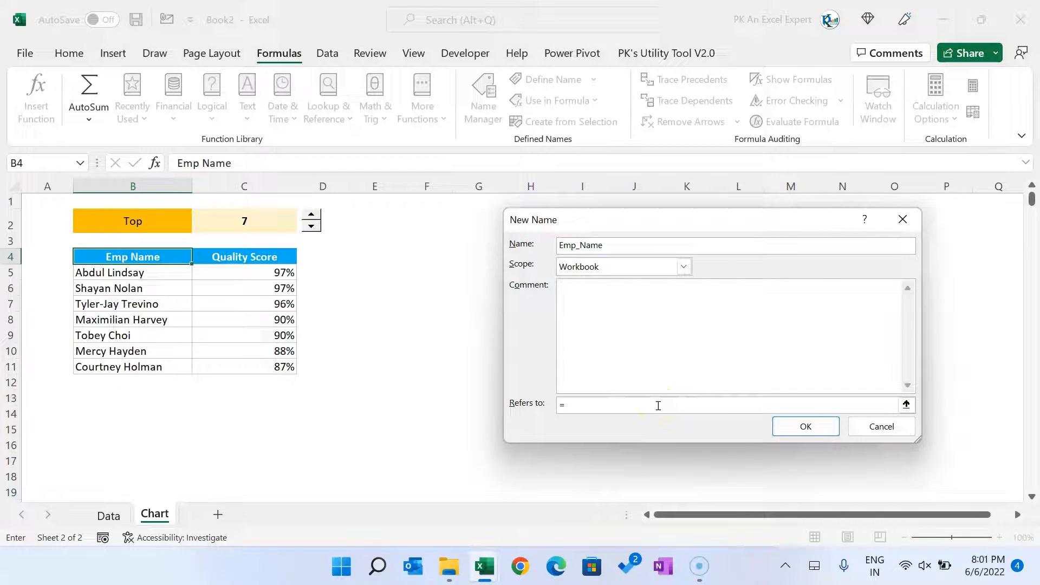
pyautogui.write('offset(Chart!$B$5,,,counta(')
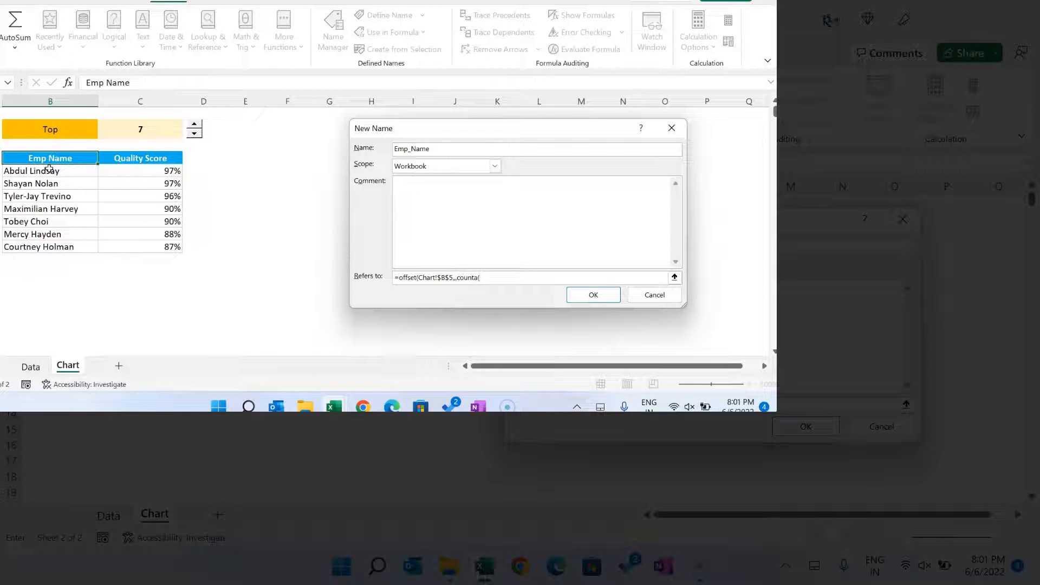
pyautogui.click(55, 171)
pyautogui.hotkey('ctrl', 'shift', 'Down')
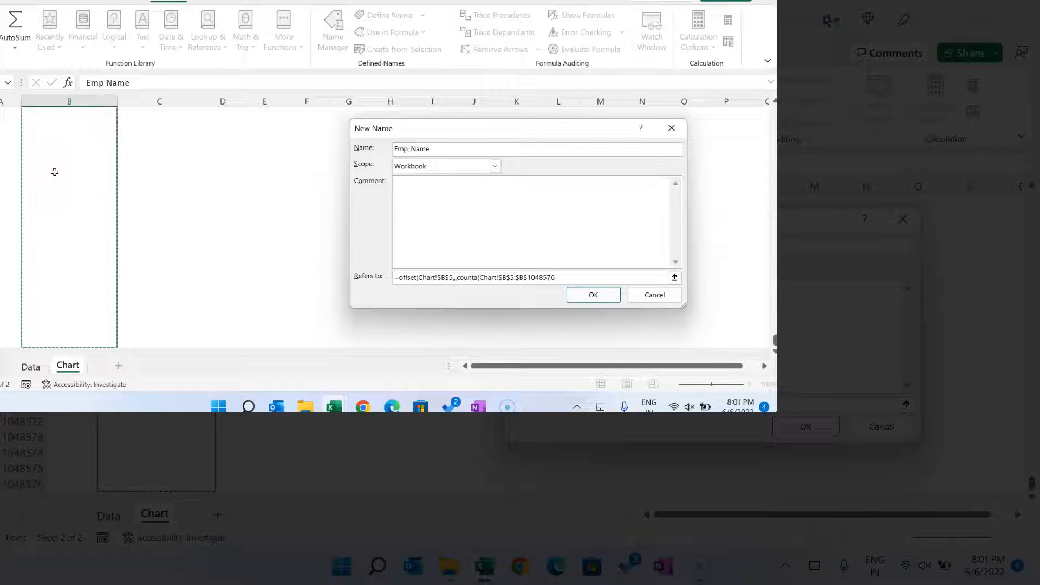
pyautogui.write(')')
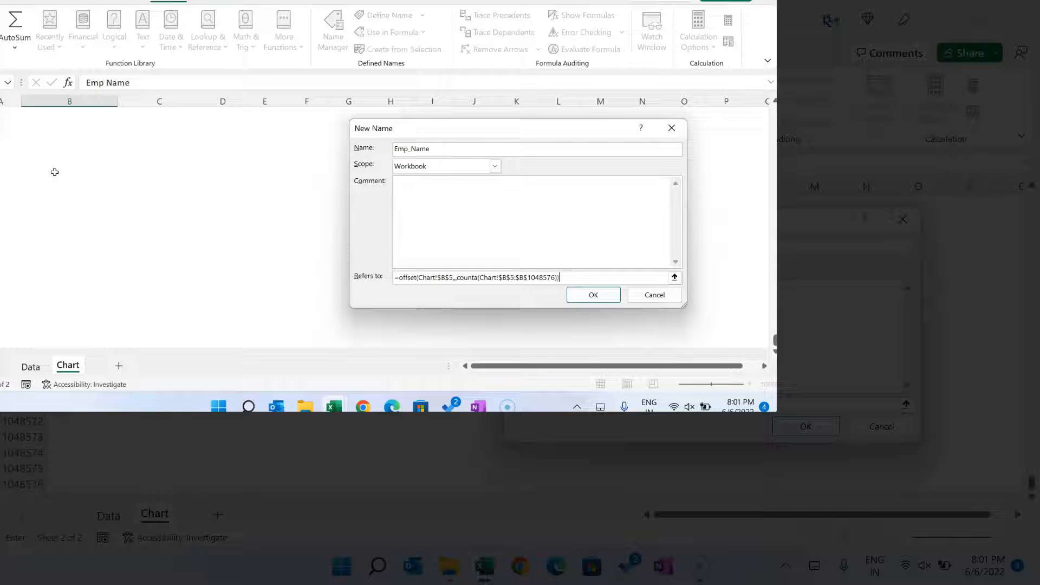
pyautogui.click(593, 294)
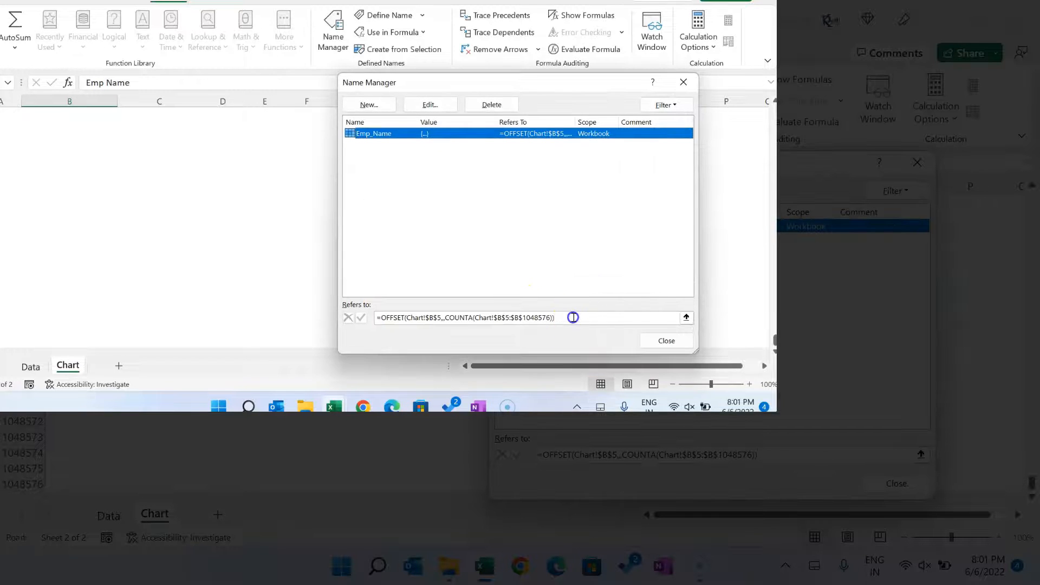
# - Check the range Emp_Name covers on the sheet and copy its OFFSET formula for reuse
pyautogui.click(571, 317)
pyautogui.scroll(2, 272, 223)
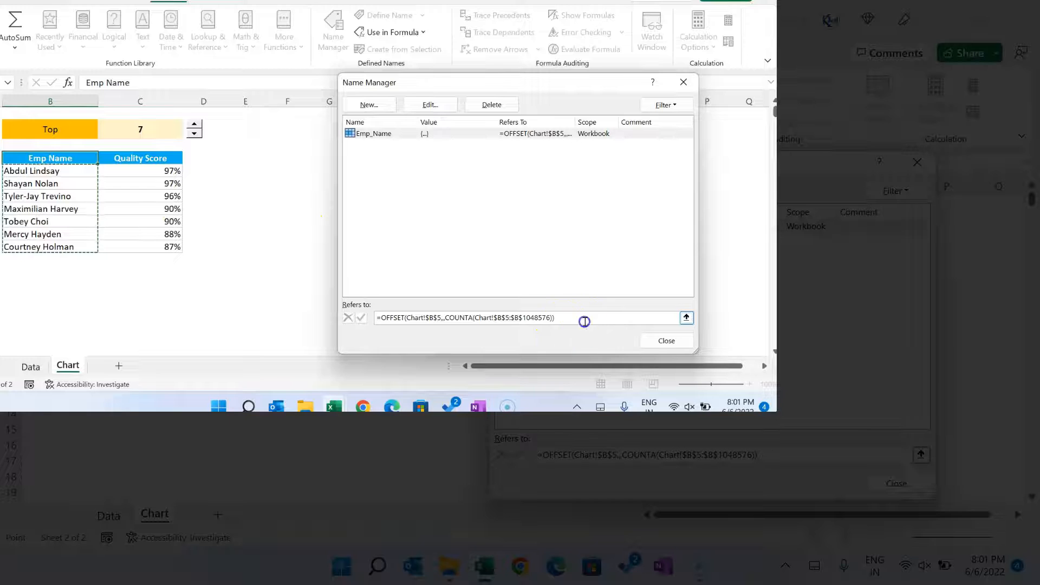
pyautogui.moveTo(583, 320); pyautogui.dragTo(353, 318)
pyautogui.click(666, 341)
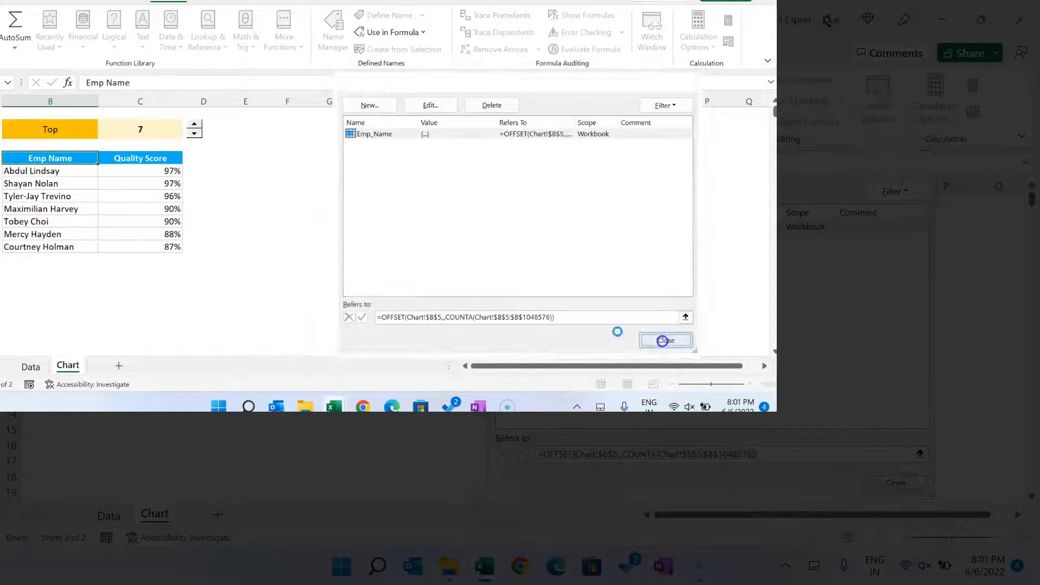
# - Define the workbook name Quality_Score from C4 as =OFFSET(Chart!$C$5,,,COUNTA(Chart!$B$5:$B$1048576)) and check the range it covers
pyautogui.click(145, 161)
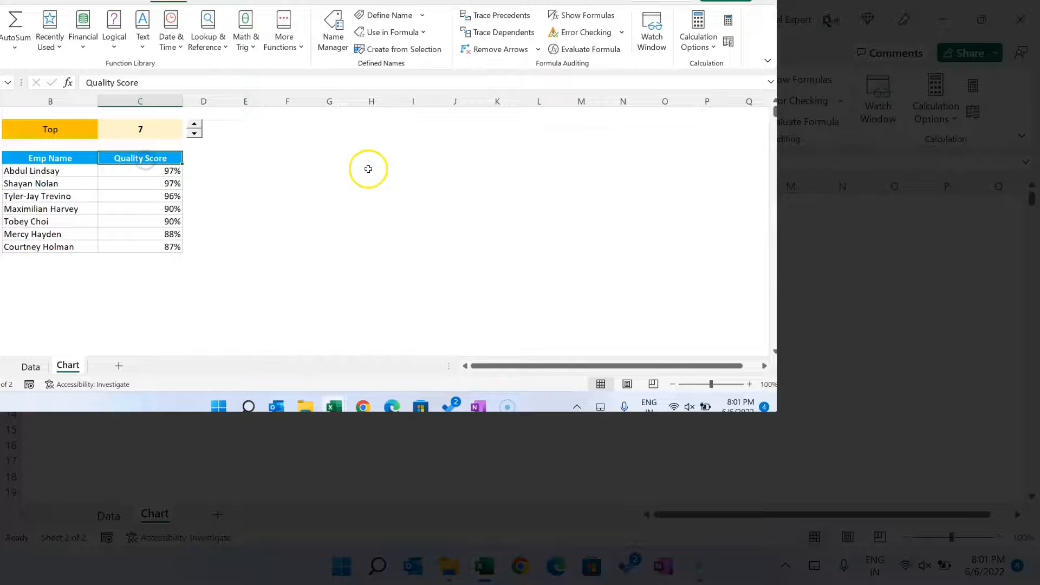
pyautogui.click(333, 30)
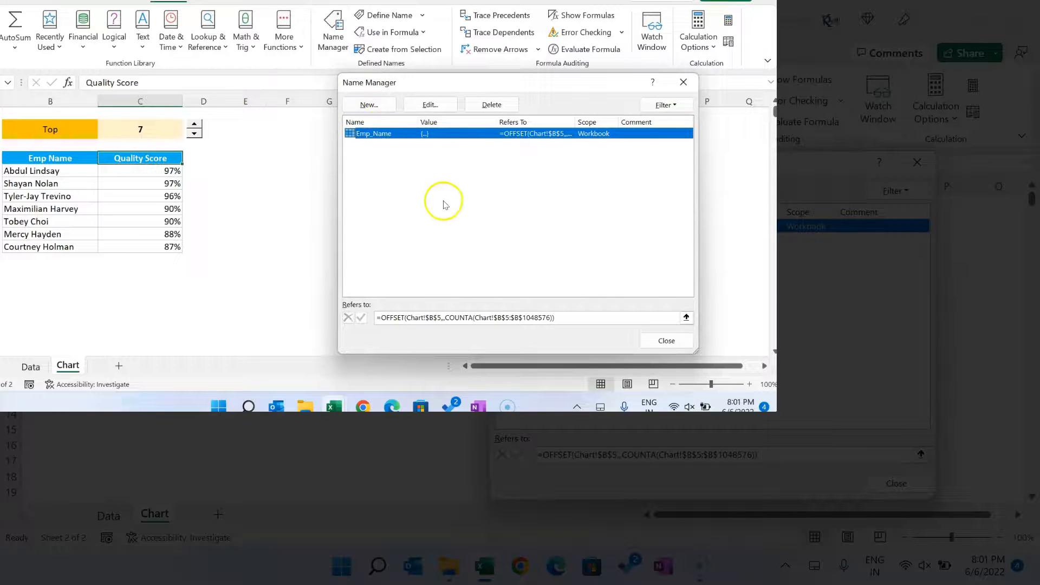
pyautogui.click(362, 104)
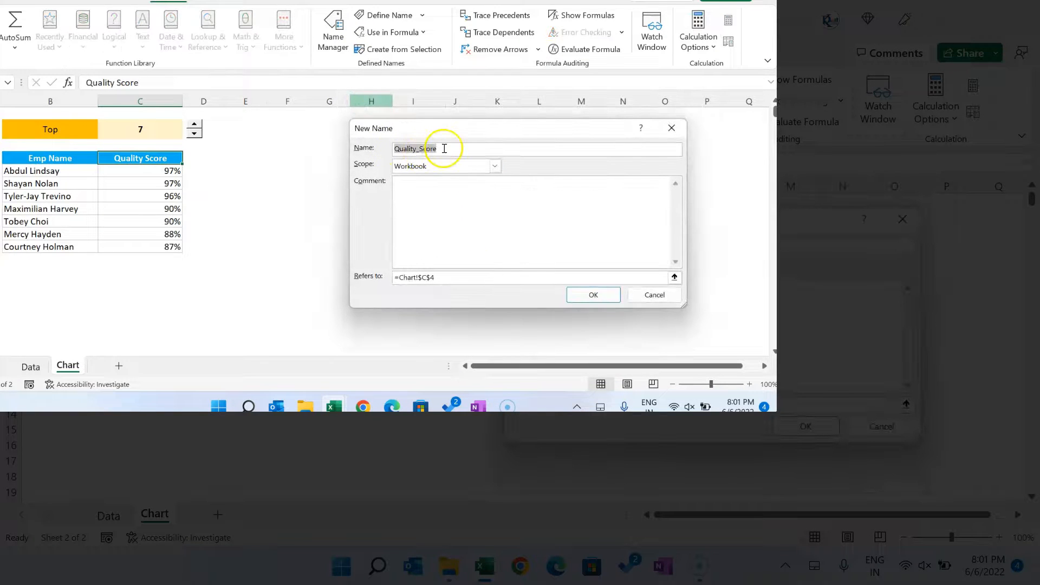
pyautogui.moveTo(433, 276); pyautogui.dragTo(381, 277)
pyautogui.hotkey('ctrl', 'v')
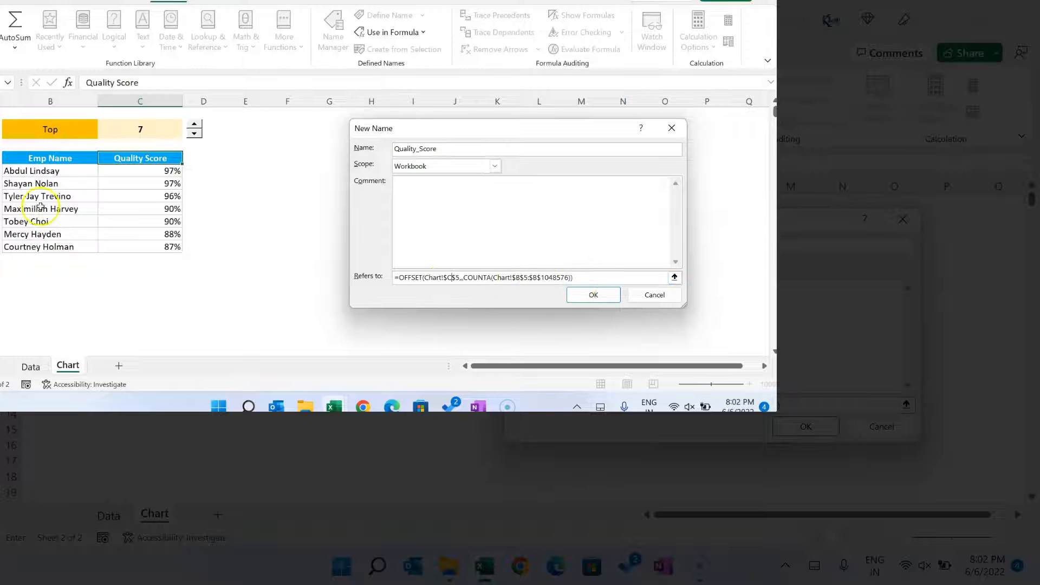
pyautogui.click(596, 297)
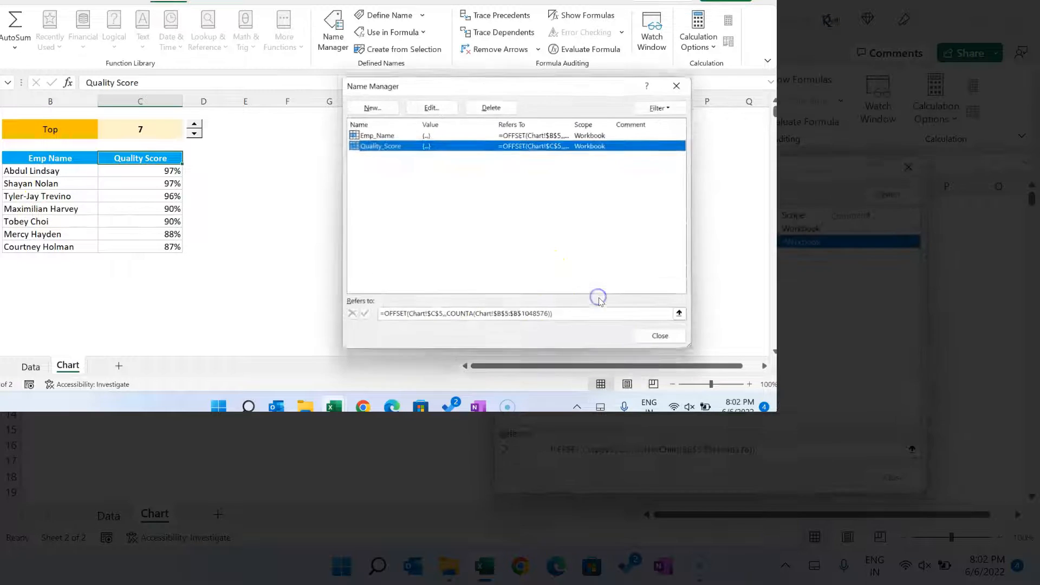
pyautogui.click(579, 317)
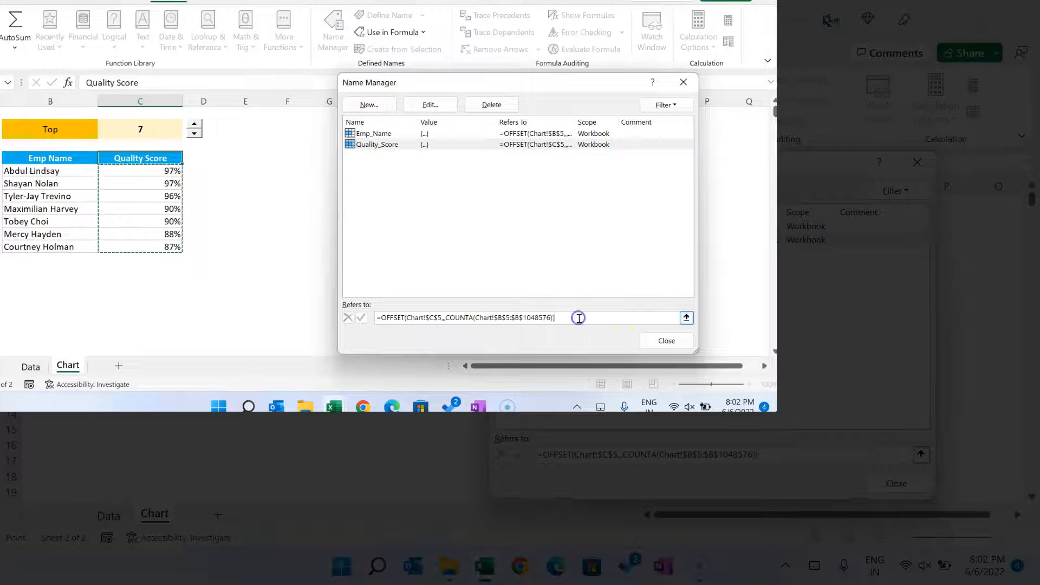
pyautogui.click(666, 341)
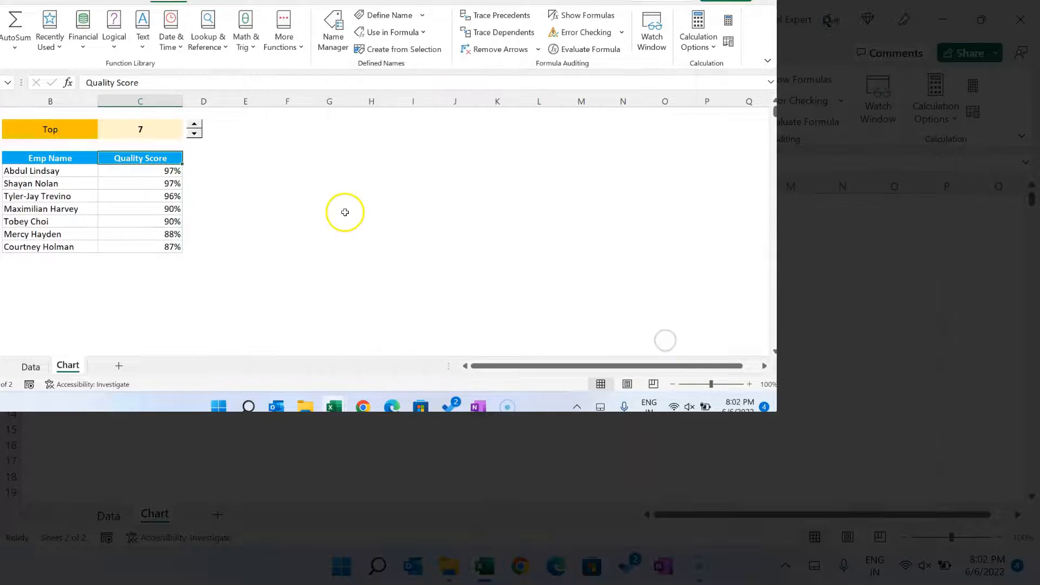
# - Insert a 2-D clustered bar chart from the employee names and quality scores in B4:C11
pyautogui.click(349, 207)
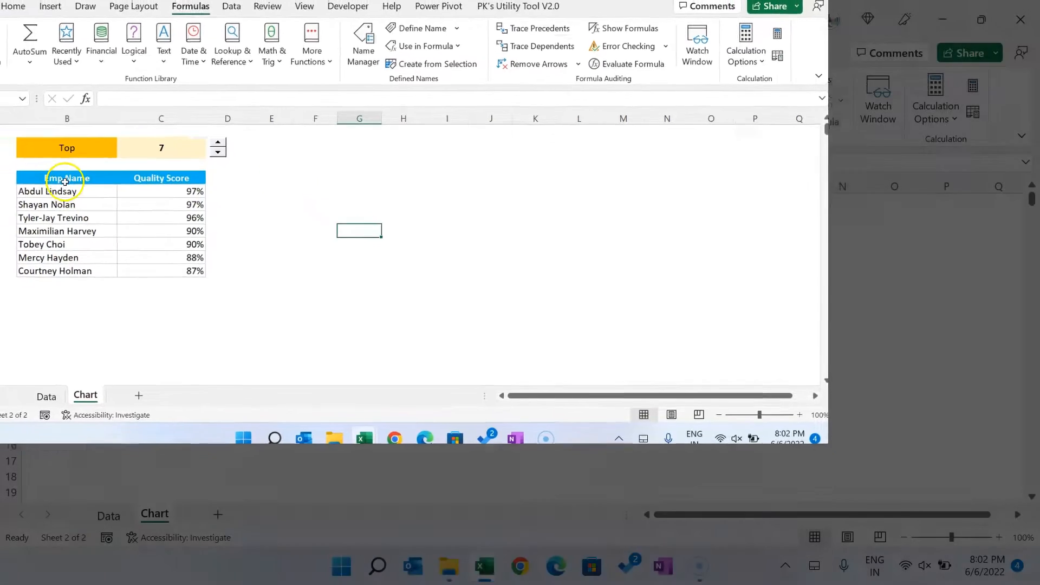
pyautogui.moveTo(65, 181); pyautogui.dragTo(193, 270)
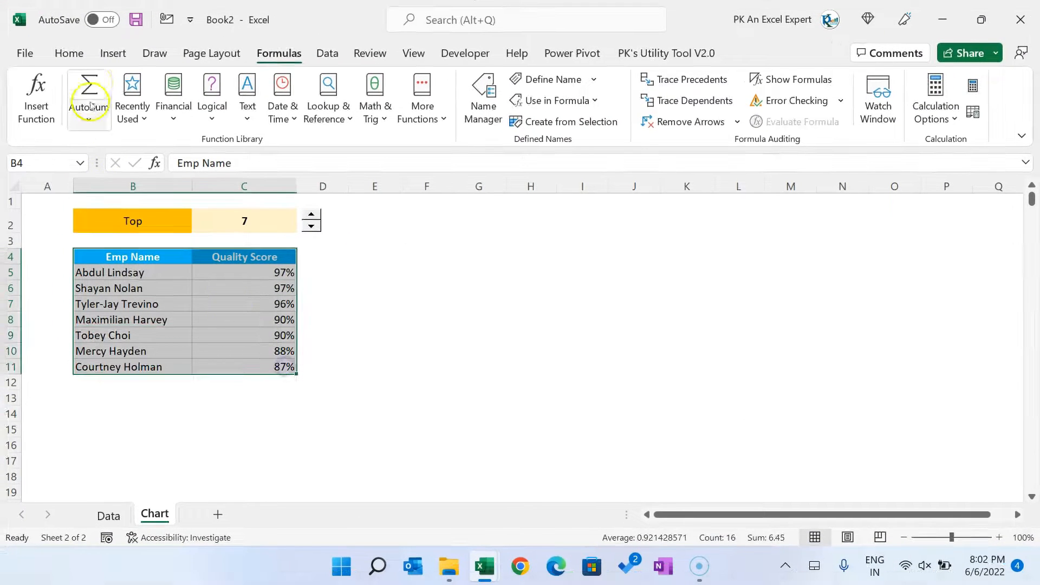
pyautogui.click(112, 52)
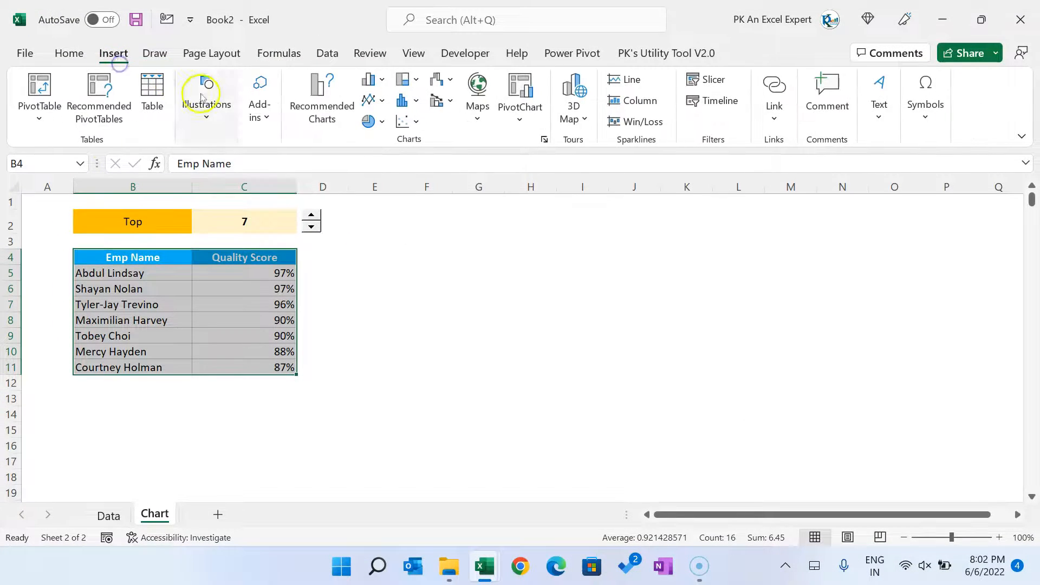
pyautogui.click(382, 80)
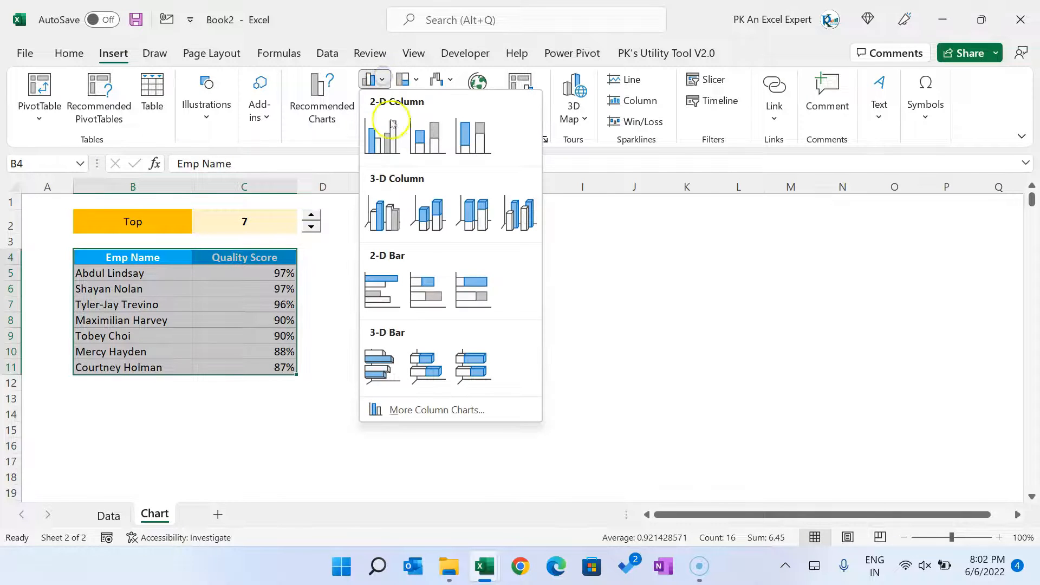
pyautogui.click(392, 295)
# - Set the chart's employee name axis to show its categories in reverse order
pyautogui.click(440, 287)
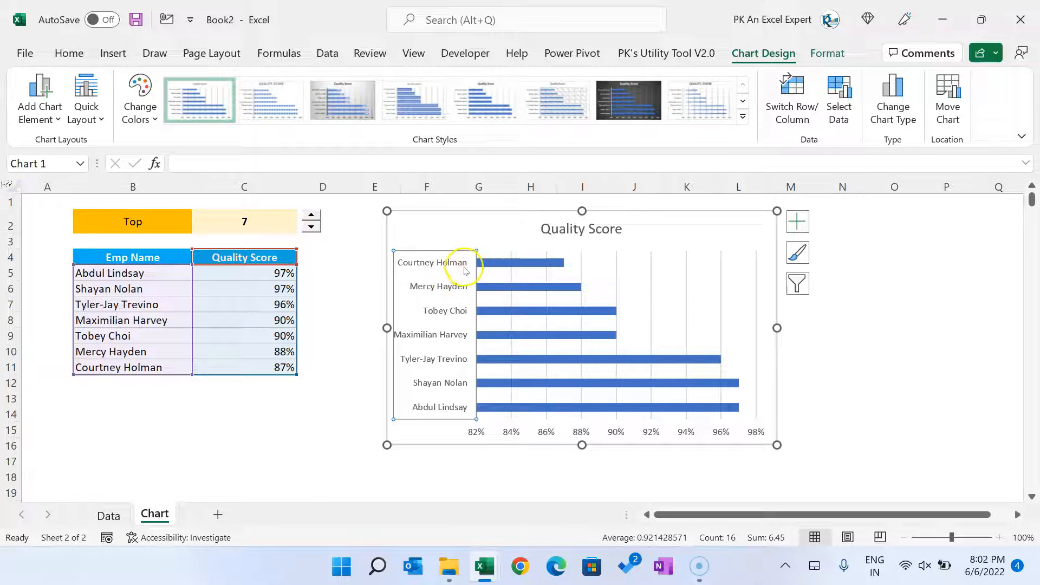
pyautogui.rightClick(443, 286)
pyautogui.click(515, 524)
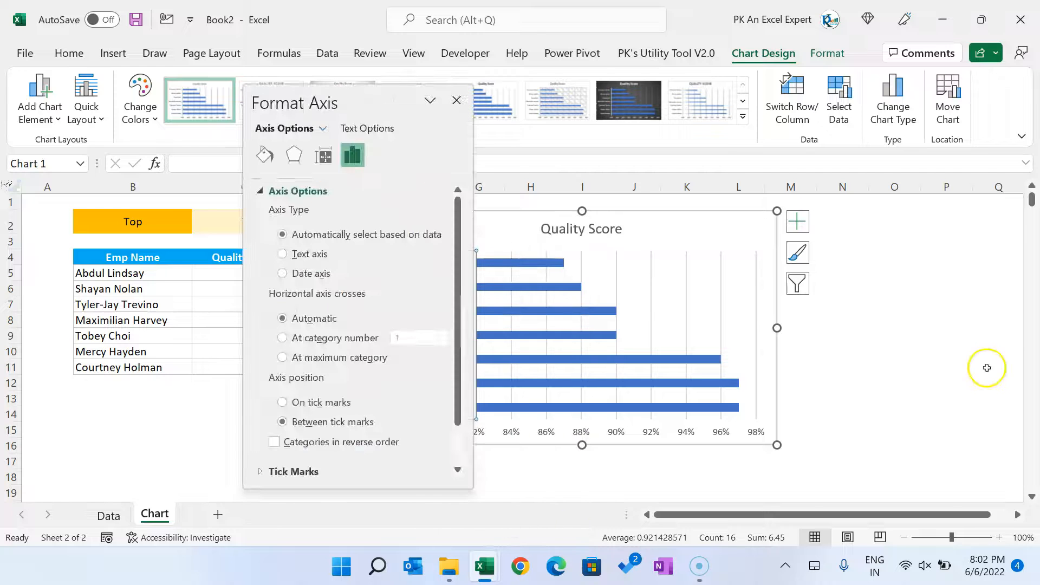
pyautogui.scroll(-1, 420, 346)
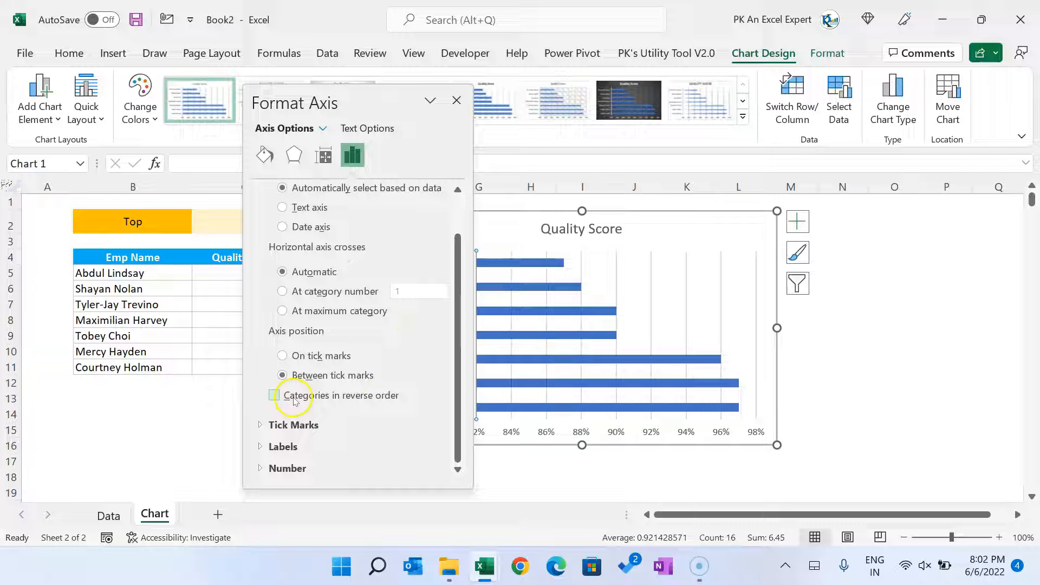
pyautogui.click(274, 395)
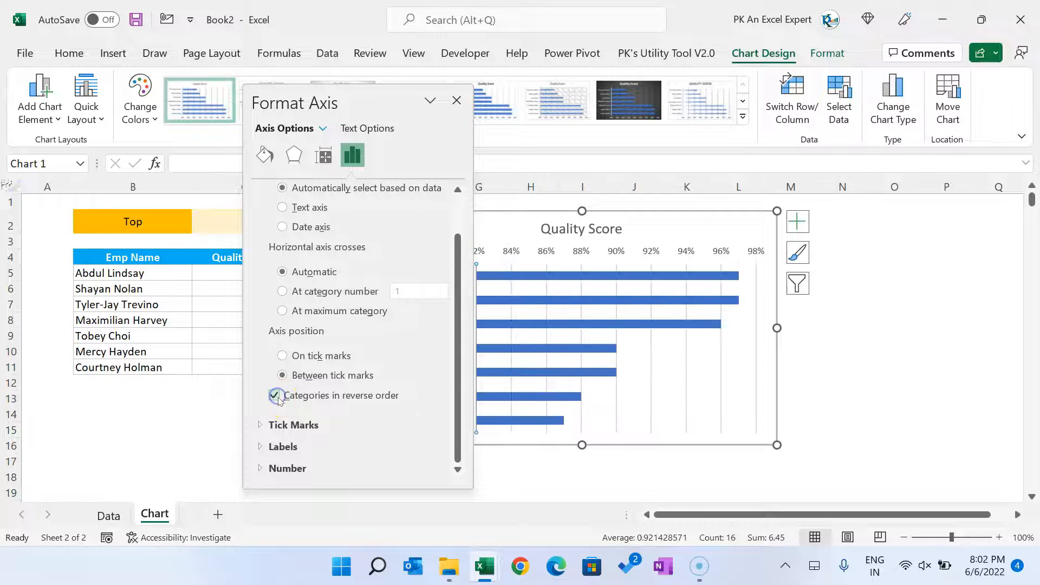
pyautogui.click(457, 101)
# - Apply the second chart style with striped bars and delete the percentage axis above them
pyautogui.click(507, 254)
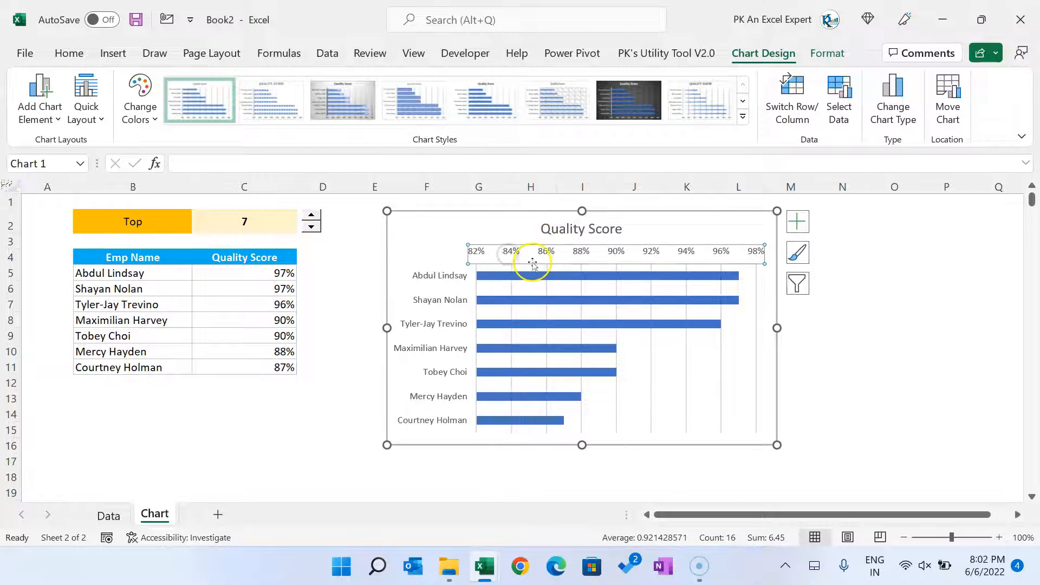
pyautogui.press('Delete')
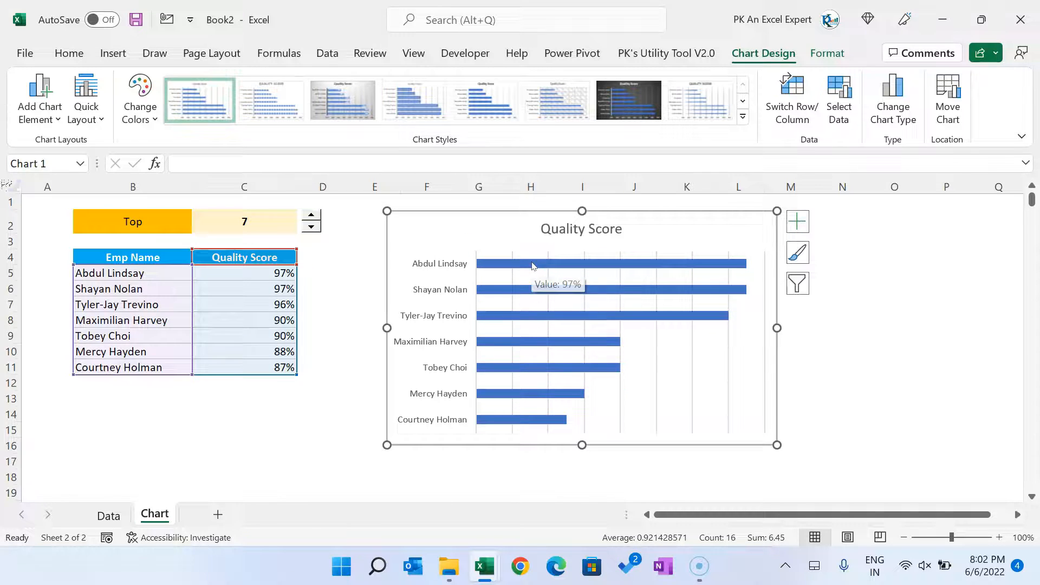
pyautogui.click(743, 118)
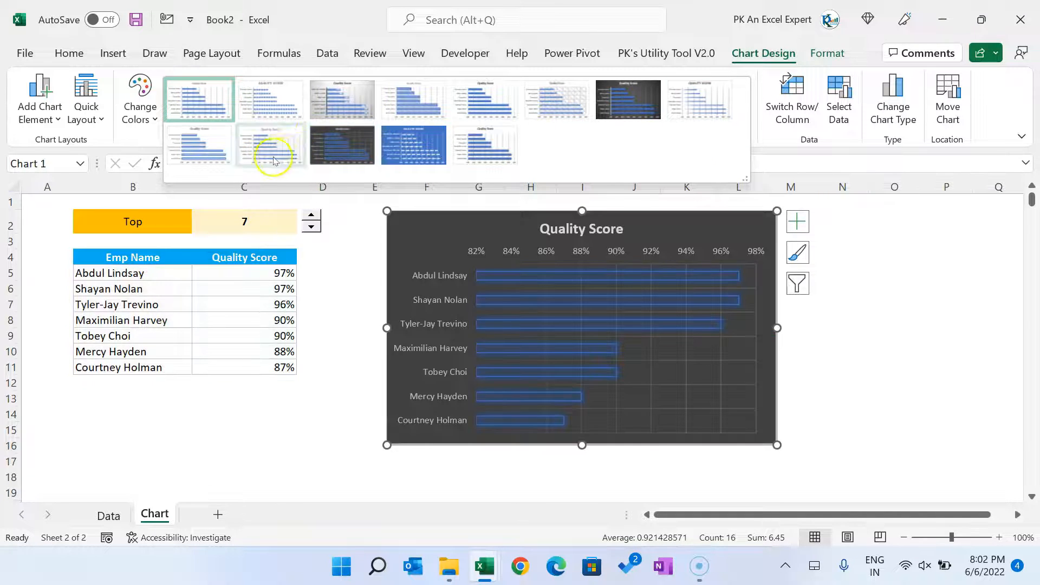
pyautogui.click(280, 114)
pyautogui.click(508, 261)
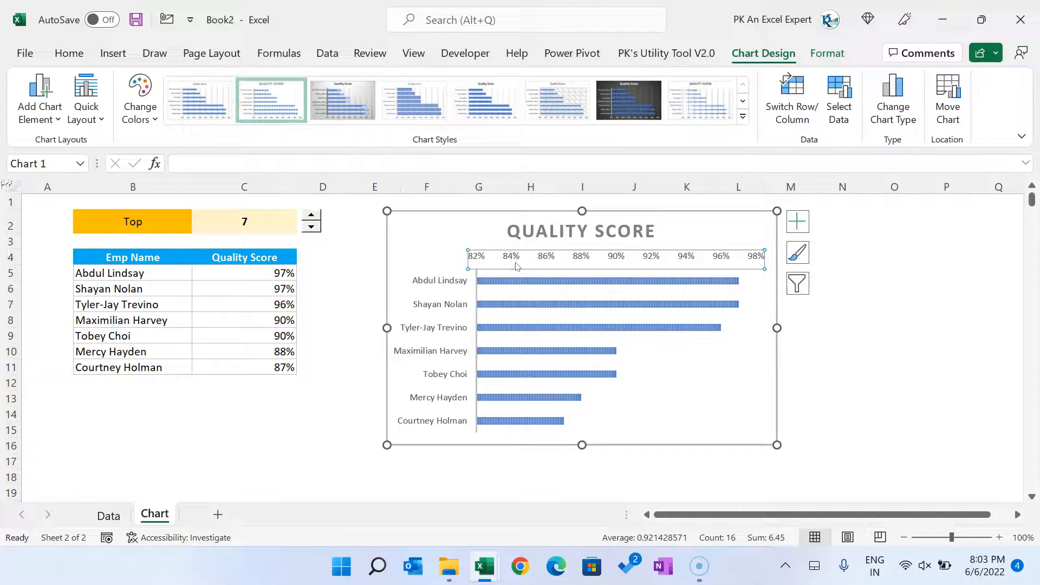
pyautogui.press('Delete')
# - Set the Quality Score series fill to vary colors by point
pyautogui.rightClick(516, 270)
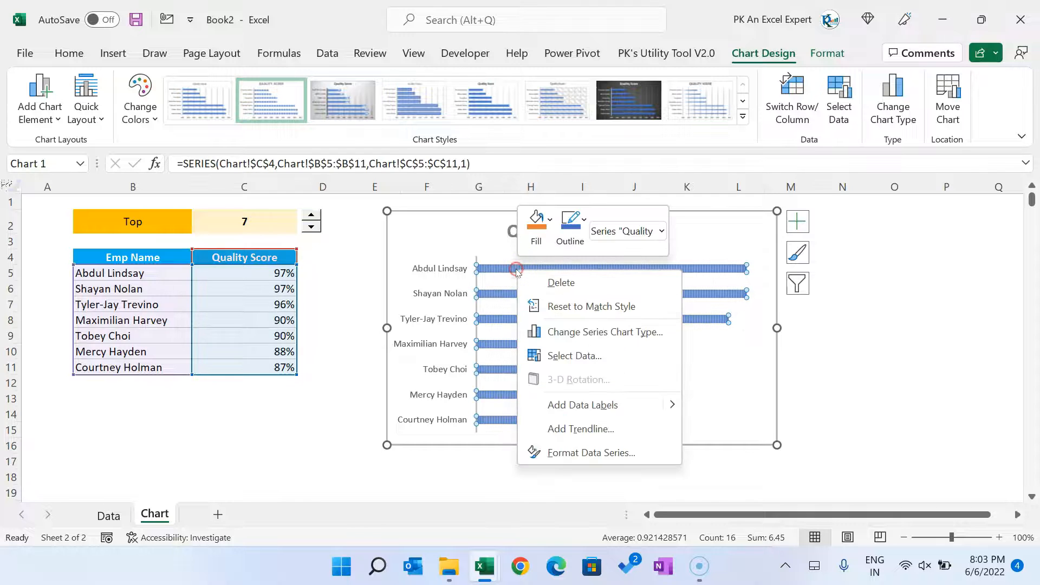
pyautogui.click(591, 453)
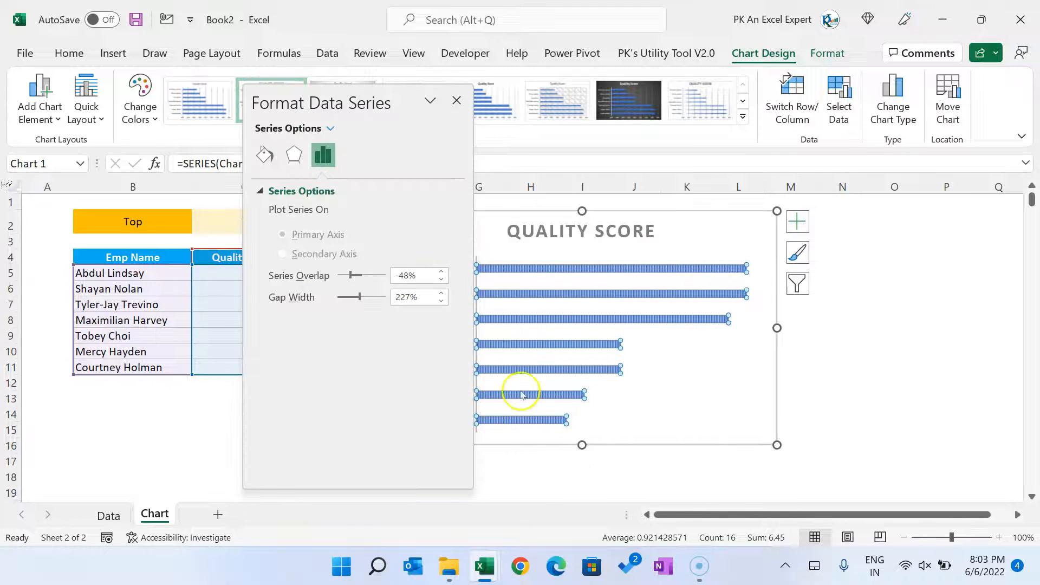
pyautogui.click(266, 156)
pyautogui.click(262, 192)
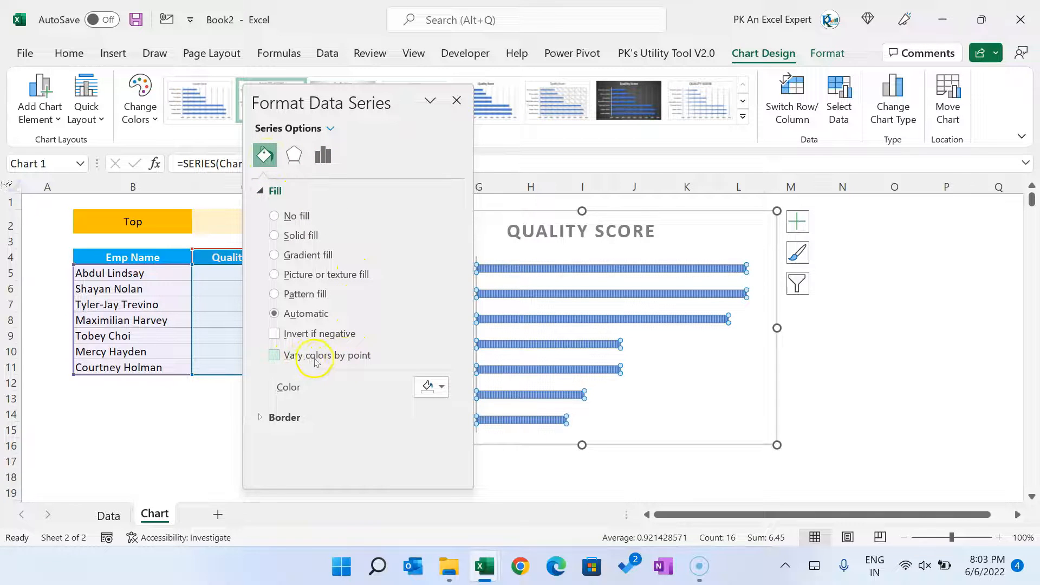
pyautogui.click(345, 360)
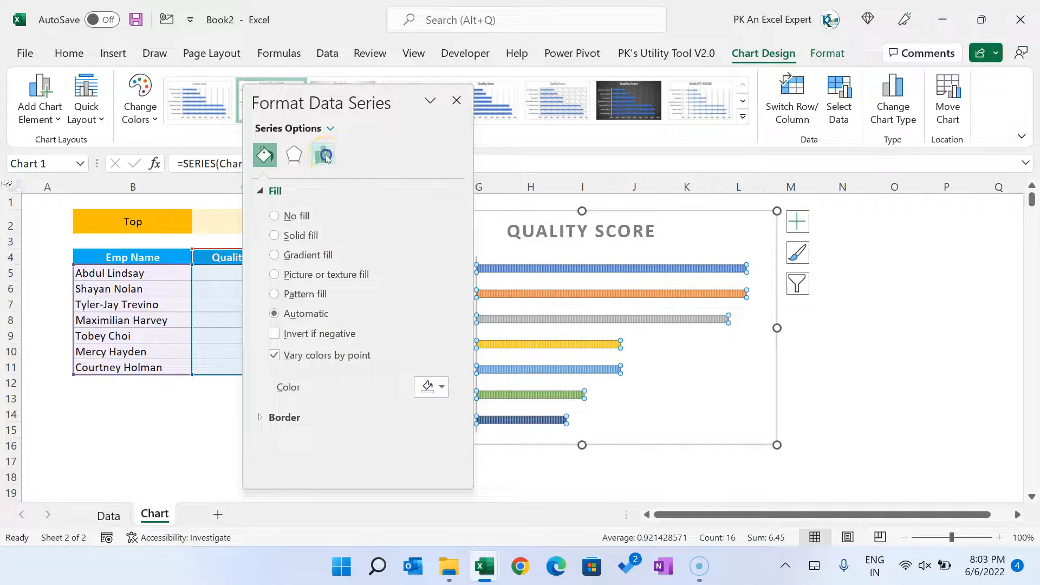
# - Set the gap width of the Quality Score series to 20% and close the series formatting
pyautogui.click(325, 155)
pyautogui.moveTo(358, 100); pyautogui.dragTo(284, 100)
pyautogui.moveTo(285, 301); pyautogui.dragTo(268, 297)
pyautogui.click(353, 300)
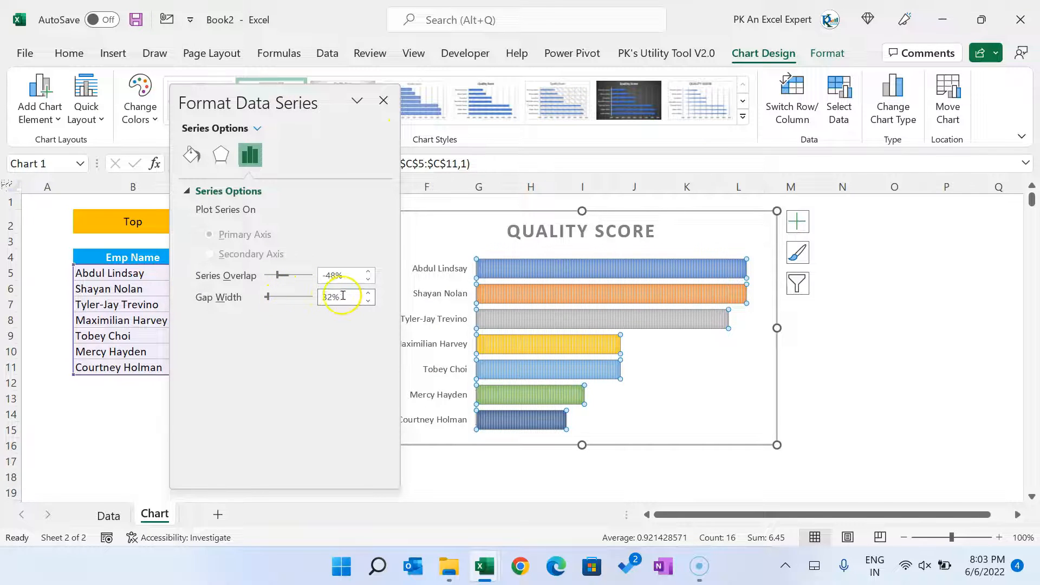
pyautogui.write('25')
pyautogui.press('Return')
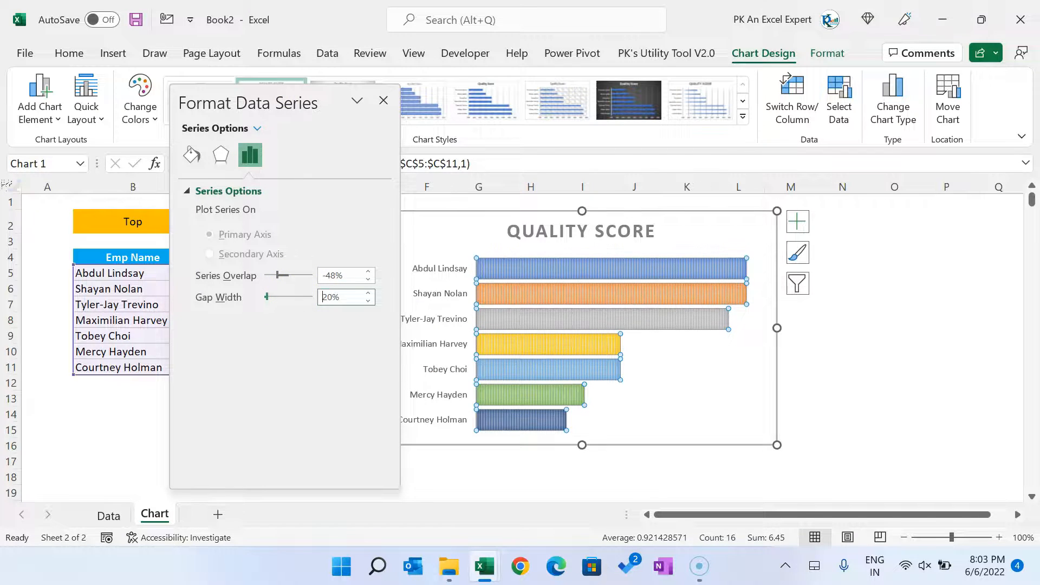
pyautogui.click(383, 100)
# - Widen the chart on both sides to span columns E to M and add data labels to the bars
pyautogui.moveTo(747, 336); pyautogui.dragTo(800, 339)
pyautogui.moveTo(385, 335); pyautogui.dragTo(368, 336)
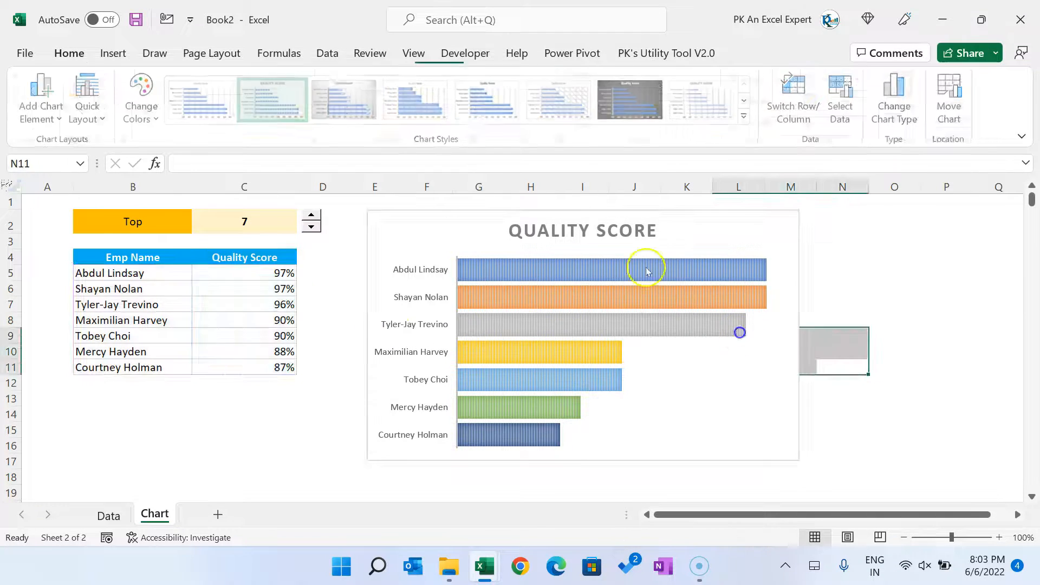
pyautogui.click(648, 264)
pyautogui.rightClick(650, 262)
pyautogui.click(718, 396)
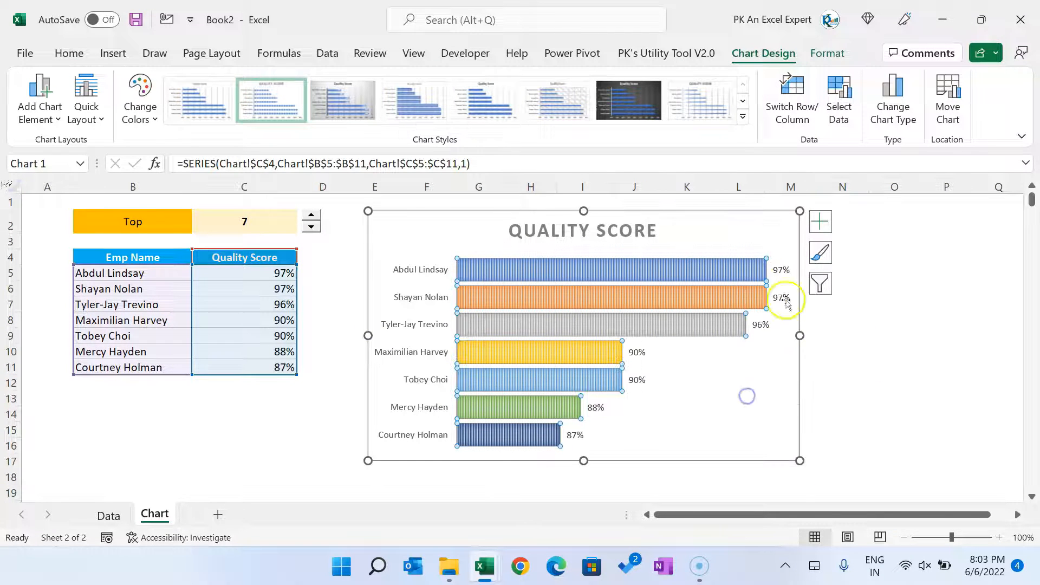
# - Format the chart's percentage data labels with black font color and bold text
pyautogui.click(780, 269)
pyautogui.click(69, 53)
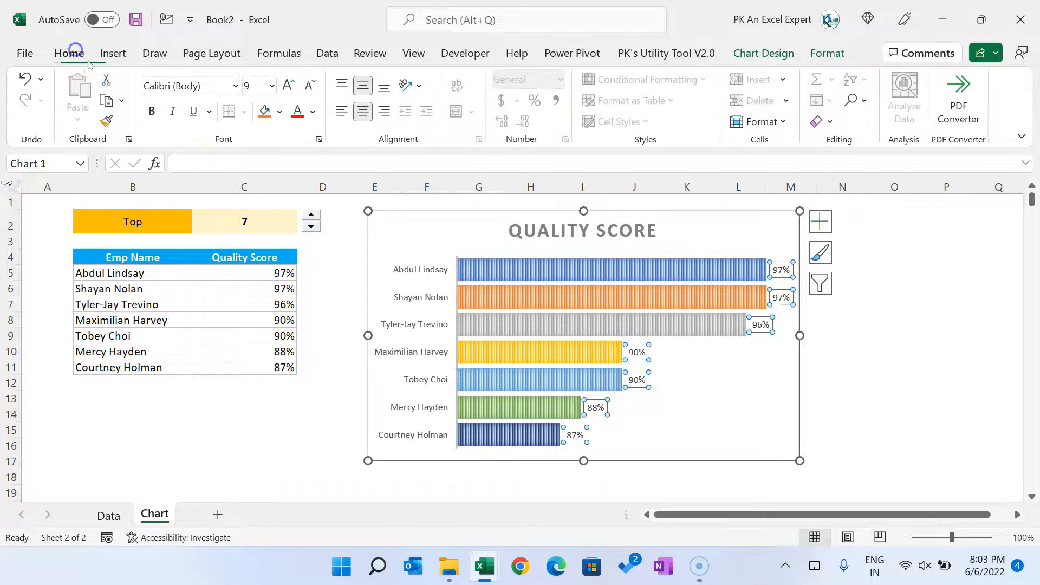
pyautogui.click(314, 112)
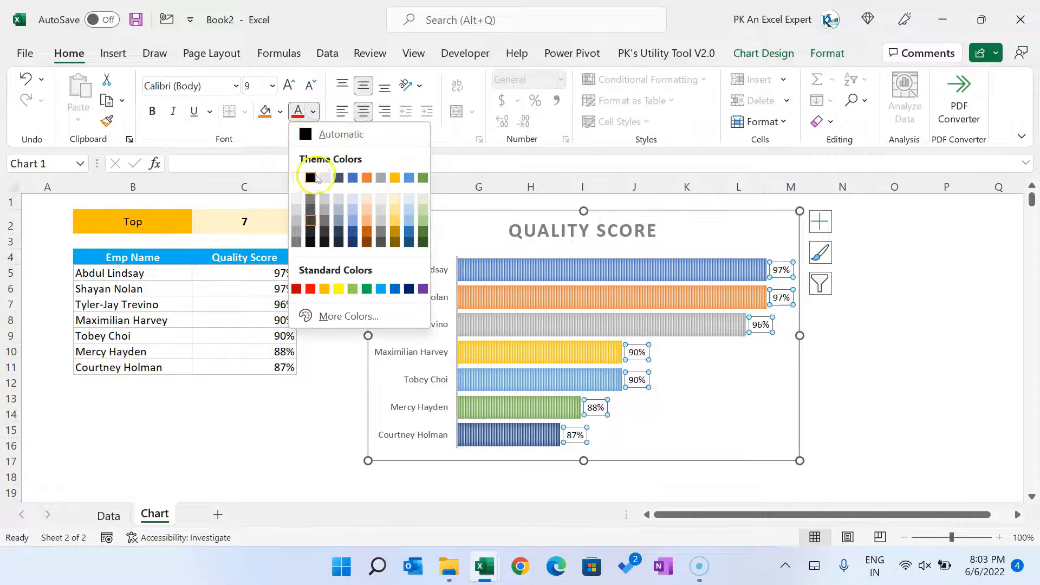
pyautogui.click(310, 174)
pyautogui.click(153, 111)
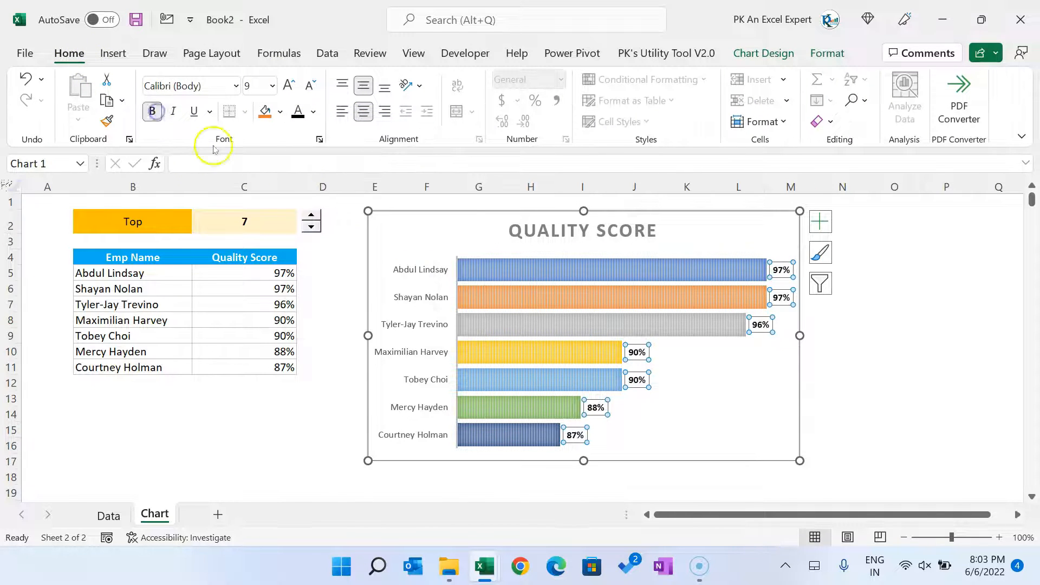
# - Make the employee name labels on the chart's vertical axis bold
pyautogui.click(418, 302)
pyautogui.click(152, 111)
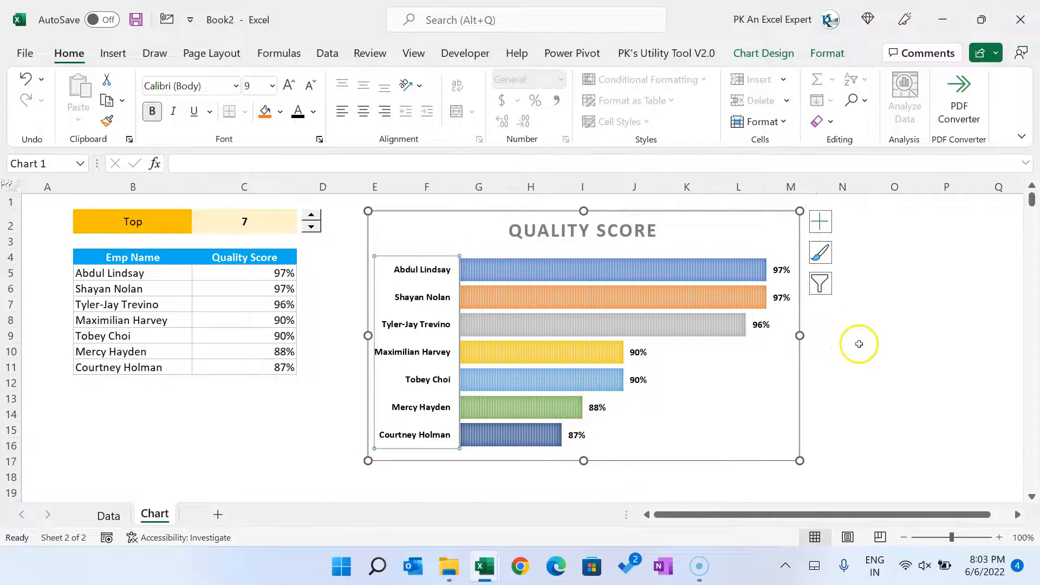
pyautogui.click(910, 356)
# - Apply the gray theme shape style from the fourth row to the chart title and reduce its font size to 14
pyautogui.click(591, 230)
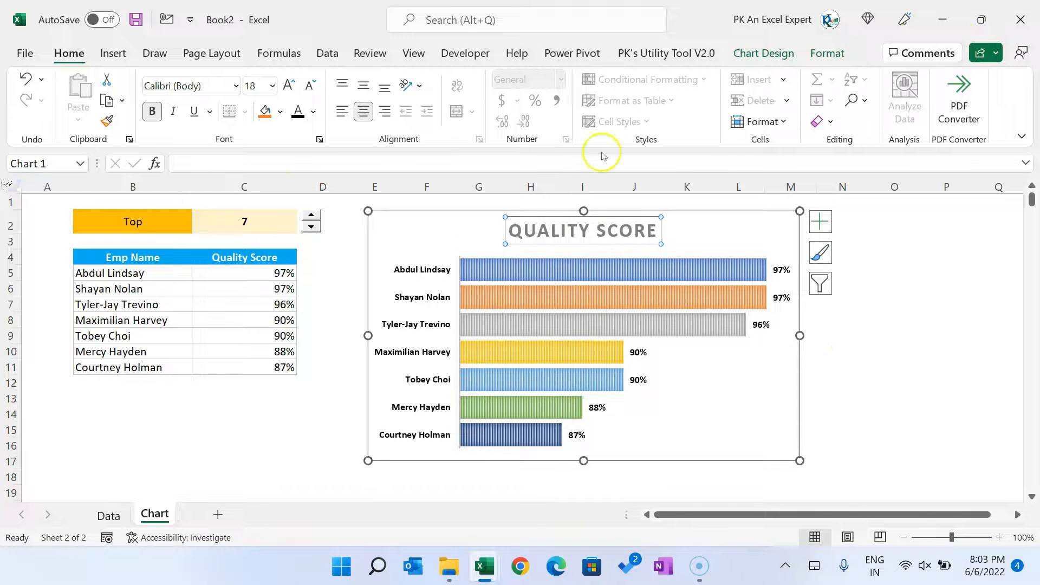
pyautogui.click(827, 52)
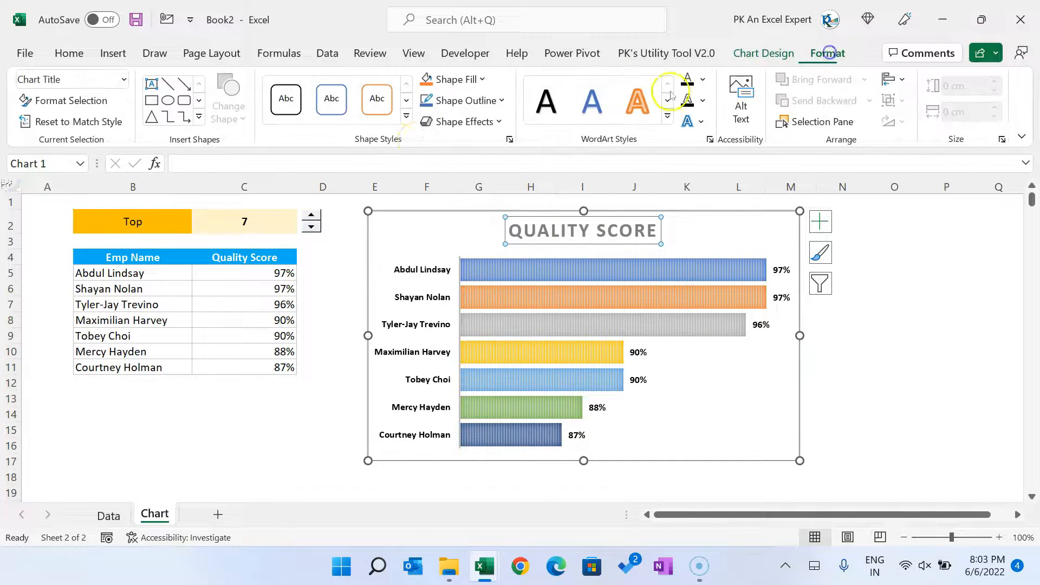
pyautogui.click(407, 116)
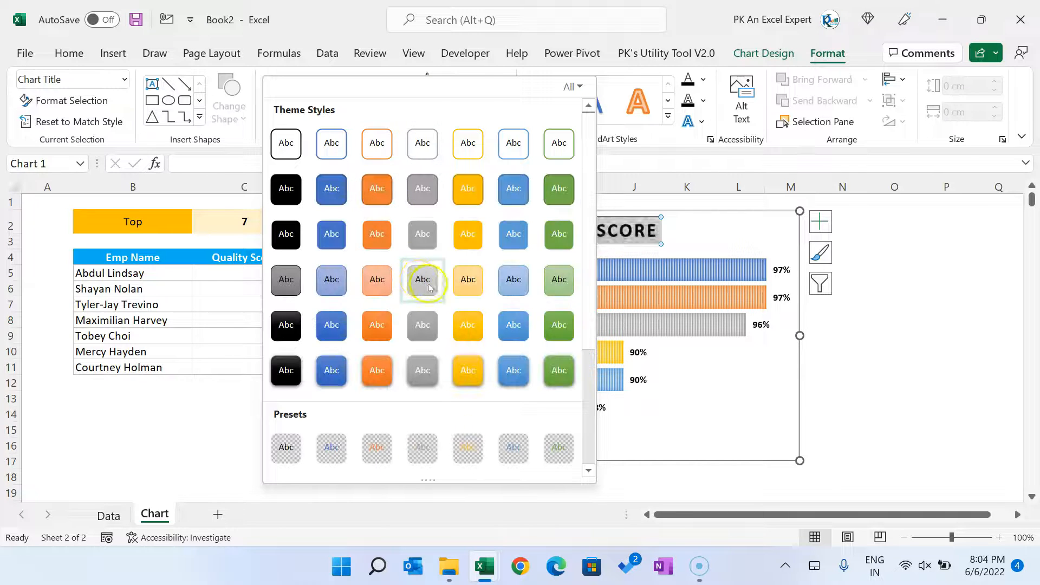
pyautogui.click(428, 283)
pyautogui.click(65, 53)
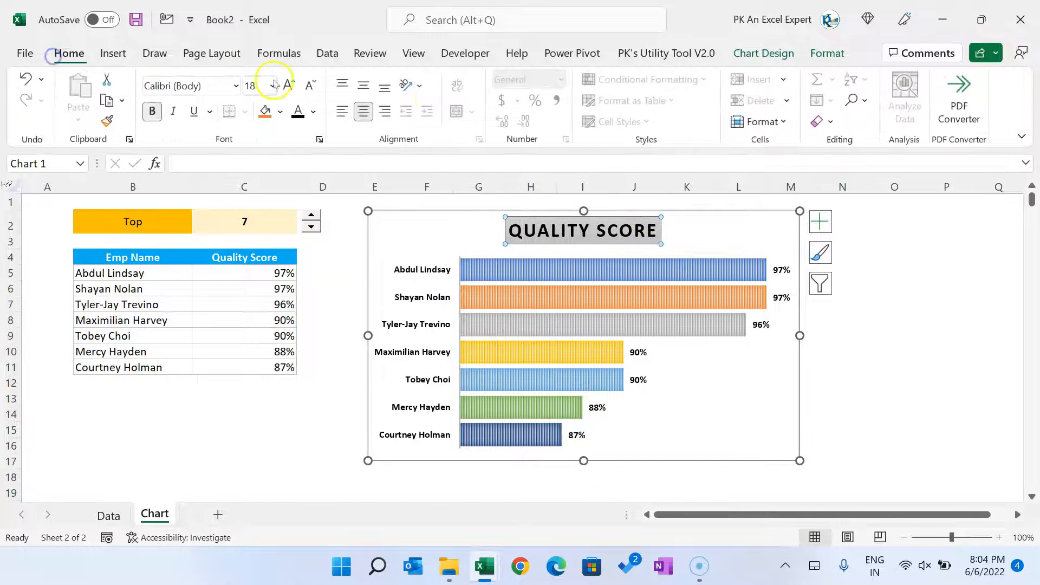
pyautogui.click(311, 85)
pyautogui.click(311, 85)
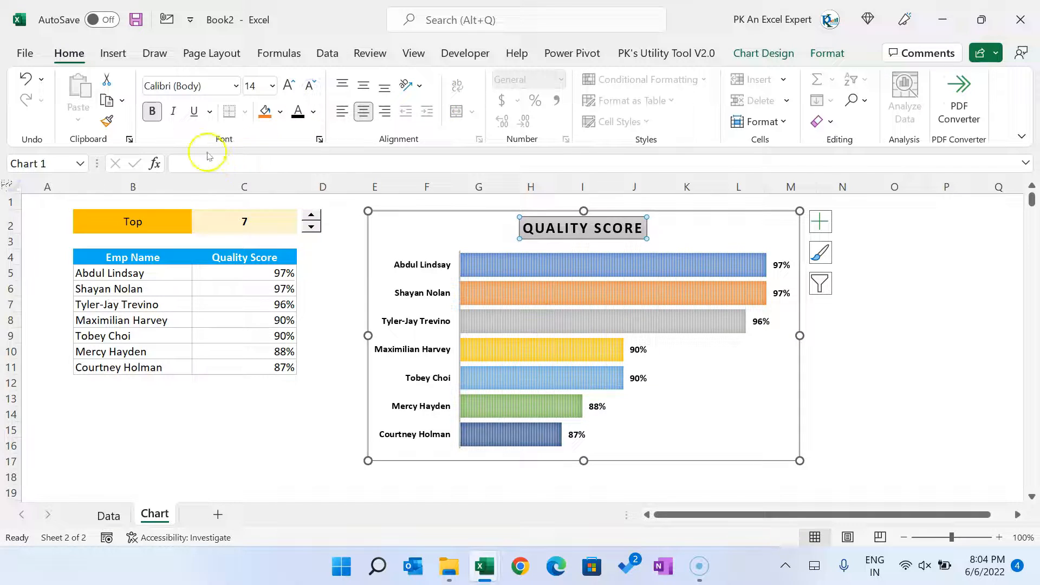
pyautogui.click(898, 365)
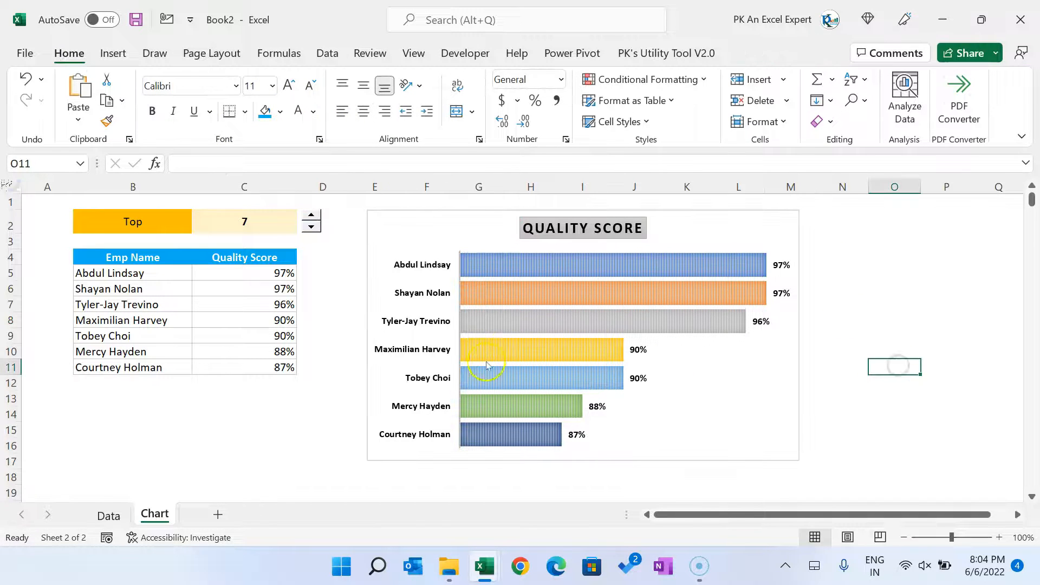
# - Raise the Top number to 9 and set the chart's Quality Score series values to the named range =Chart!Quality_Score
pyautogui.click(310, 216)
pyautogui.click(310, 219)
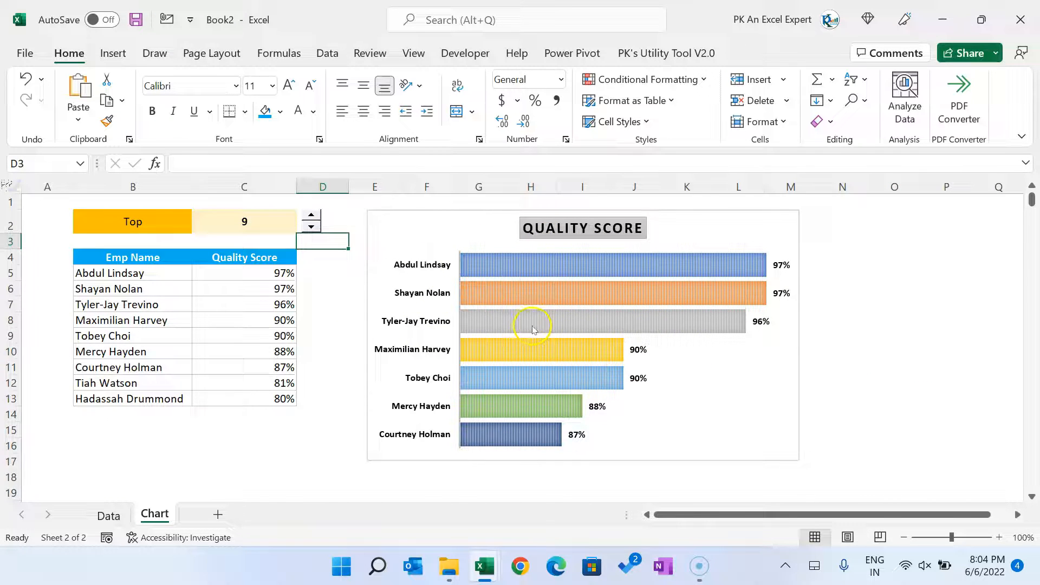
pyautogui.rightClick(465, 230)
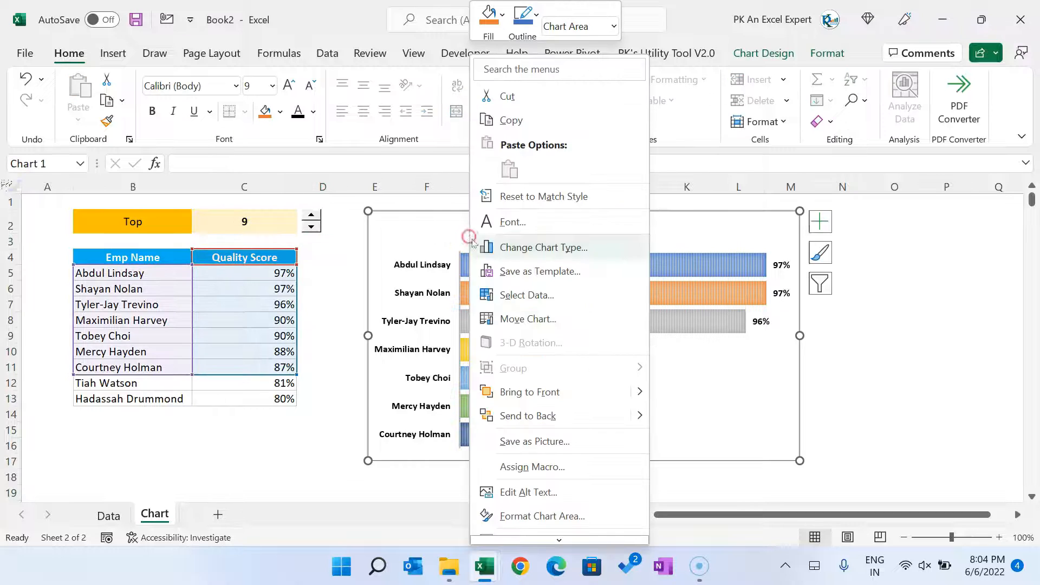
pyautogui.click(538, 297)
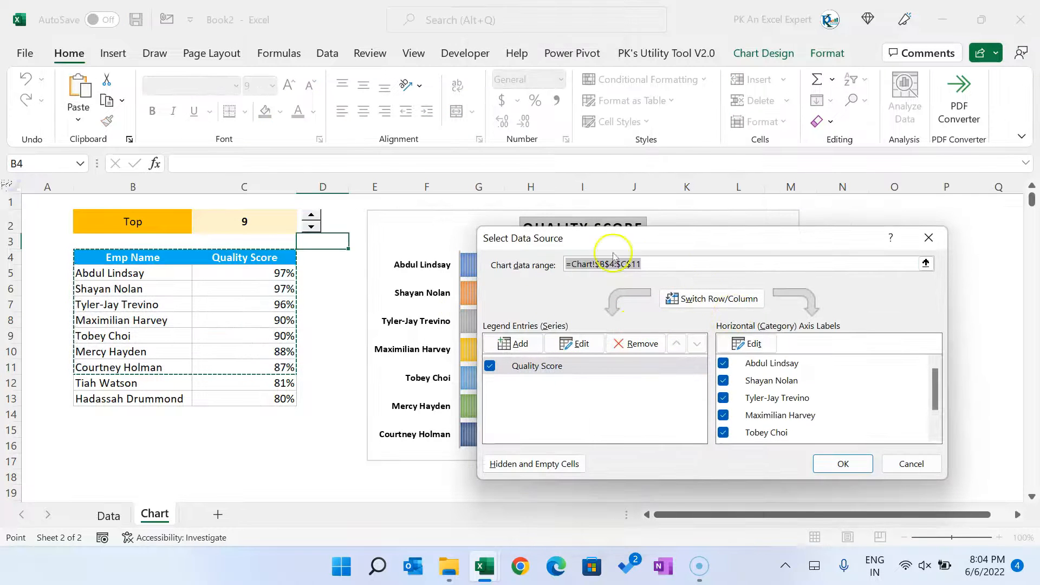
pyautogui.moveTo(687, 239); pyautogui.dragTo(599, 232)
pyautogui.click(460, 362)
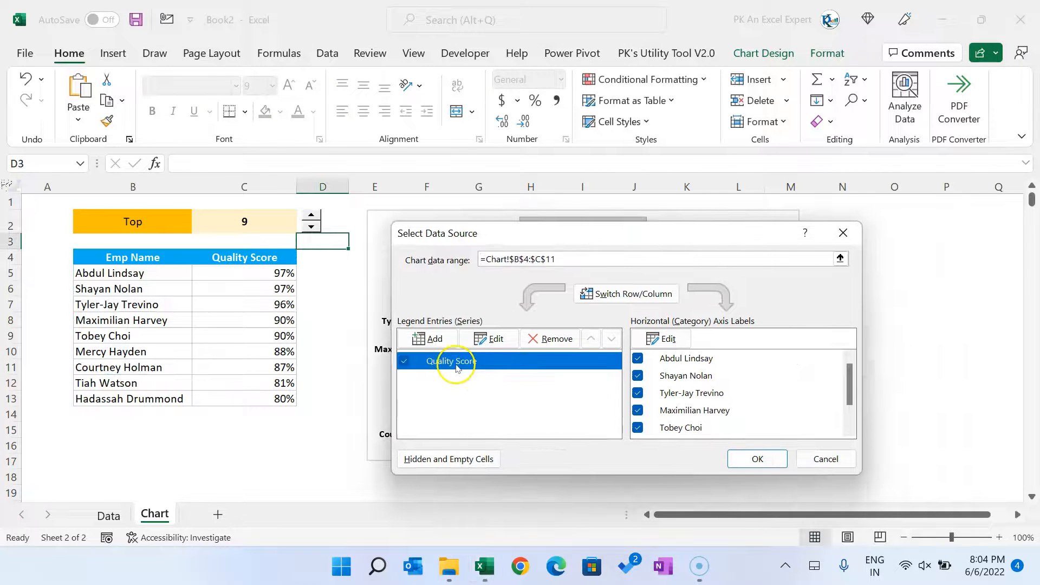
pyautogui.click(499, 344)
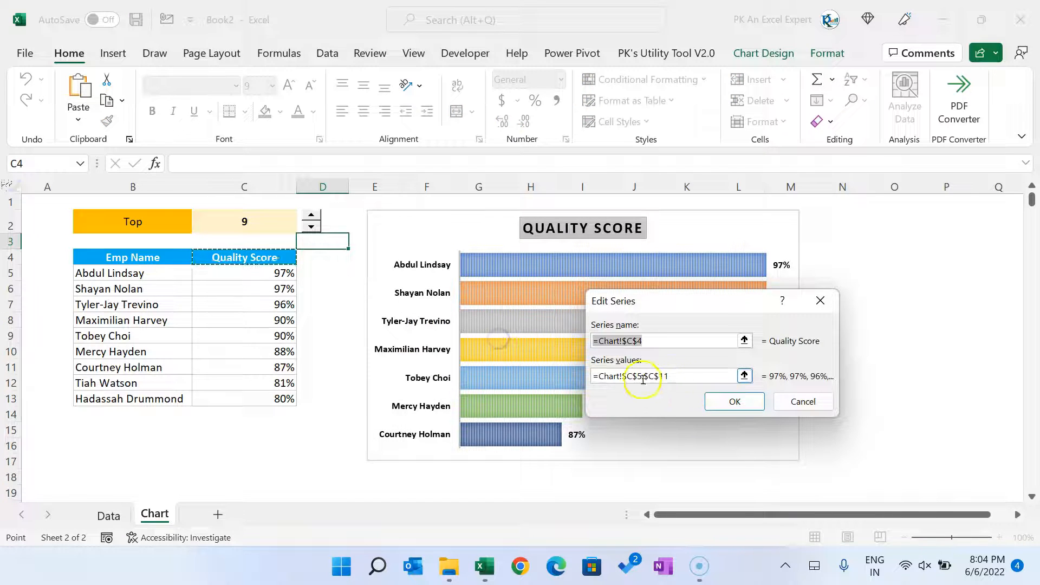
pyautogui.moveTo(623, 375); pyautogui.dragTo(671, 376)
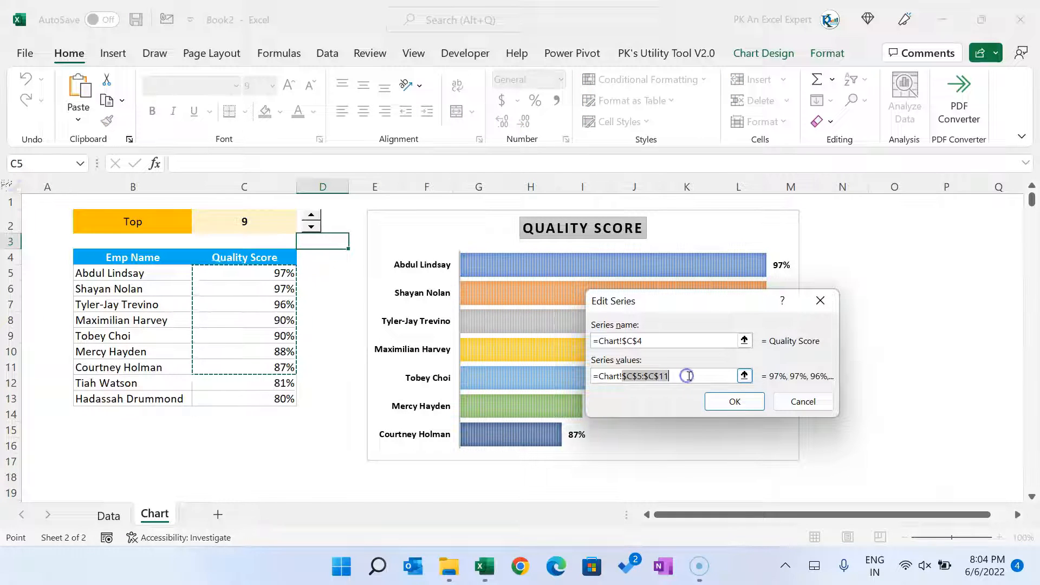
pyautogui.press('BackSpace')
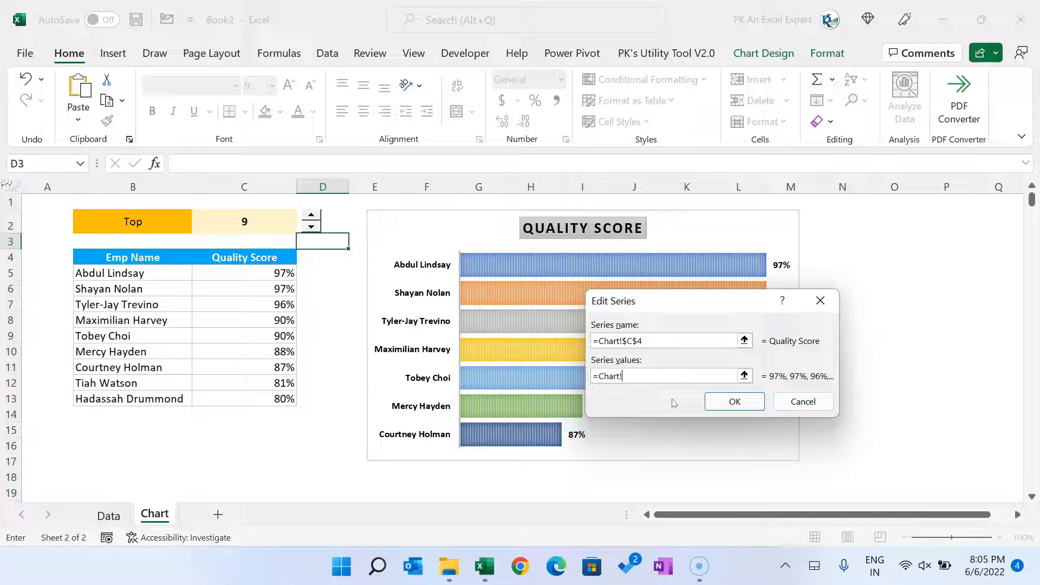
pyautogui.press('F3')
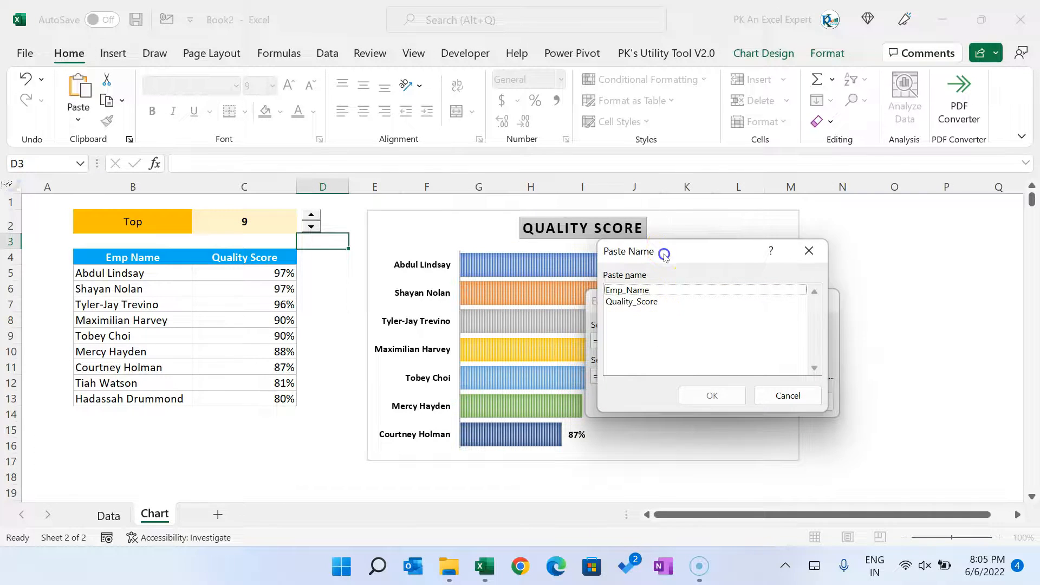
pyautogui.moveTo(664, 251); pyautogui.dragTo(400, 251)
pyautogui.click(368, 301)
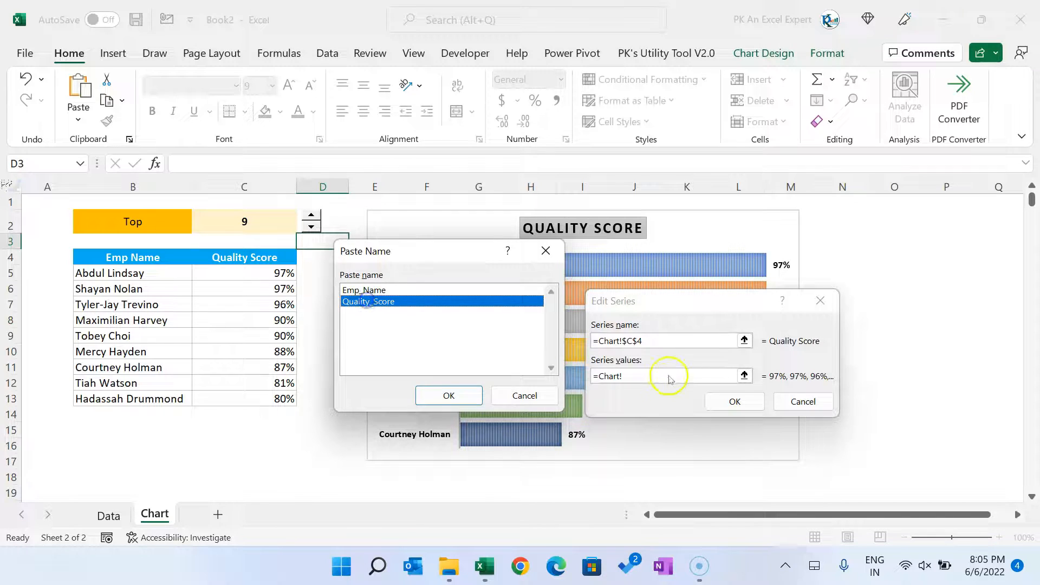
pyautogui.click(448, 395)
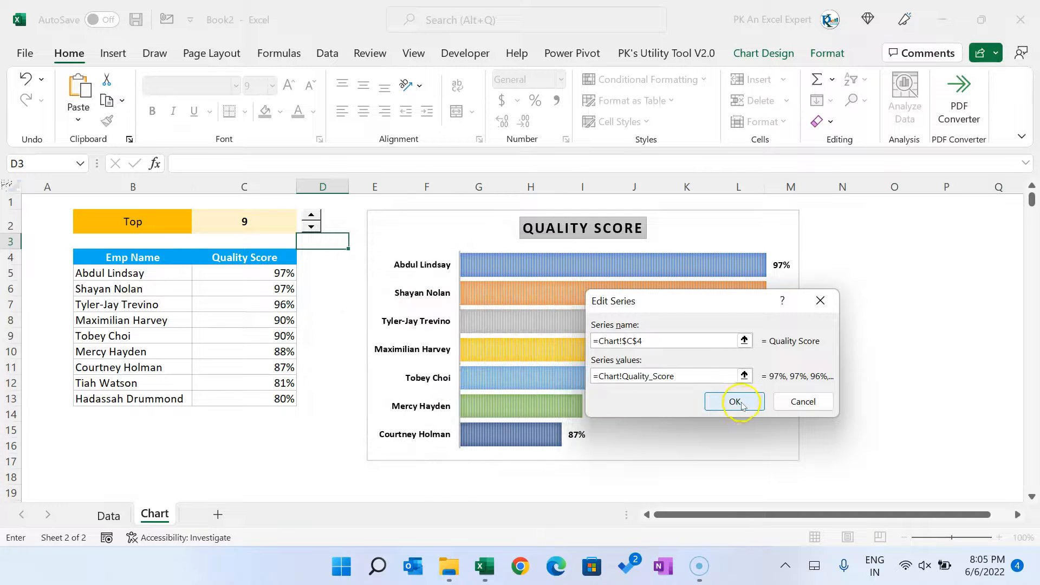
pyautogui.click(735, 403)
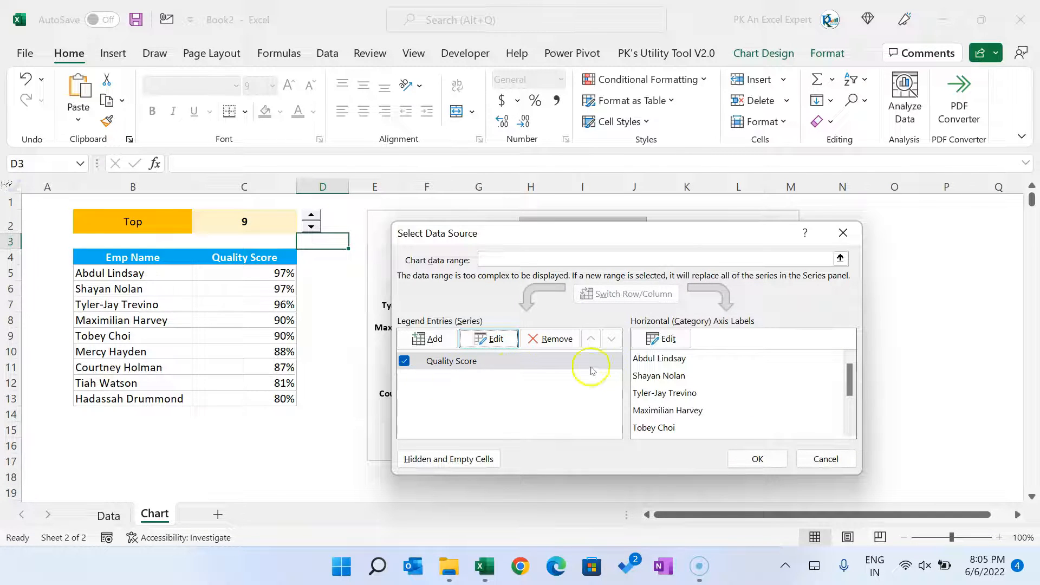
# - Set the chart's horizontal axis label range to the named range Emp_Name on the Chart sheet and accept the data source changes
pyautogui.click(667, 339)
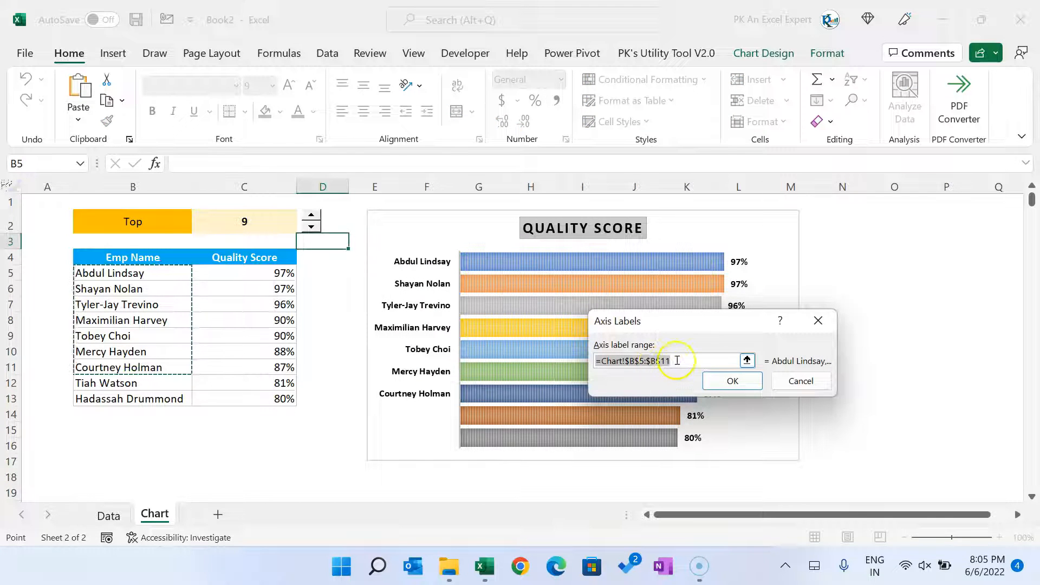
pyautogui.click(676, 360)
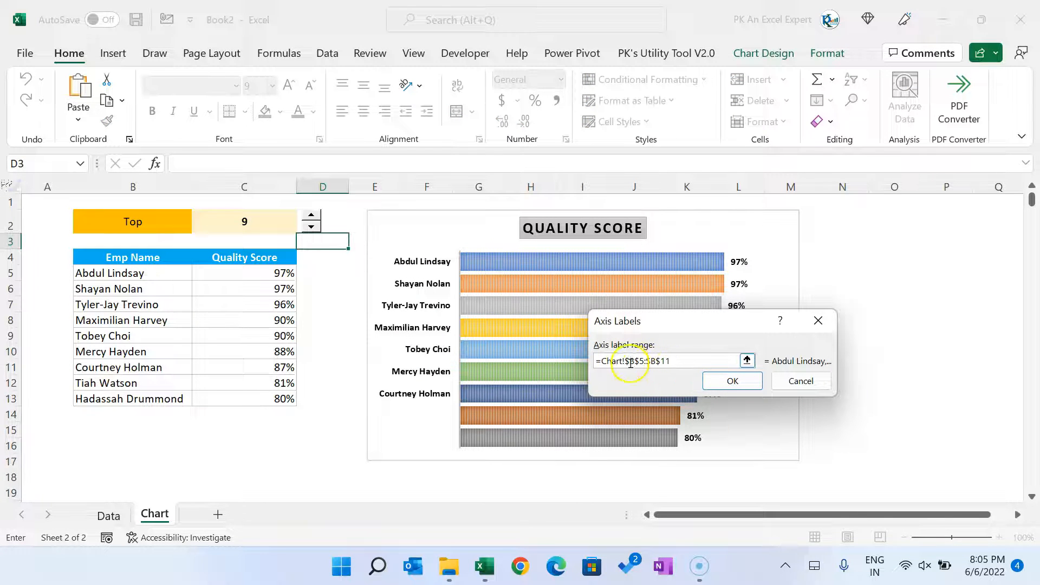
pyautogui.moveTo(632, 360); pyautogui.dragTo(666, 360)
pyautogui.click(655, 361)
pyautogui.press('BackSpace')
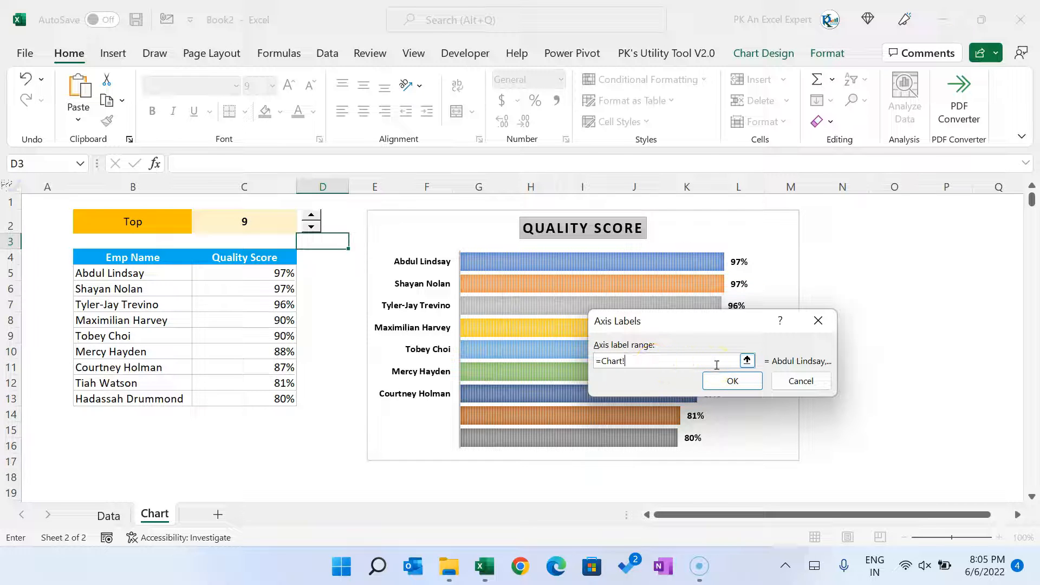
pyautogui.press('F3')
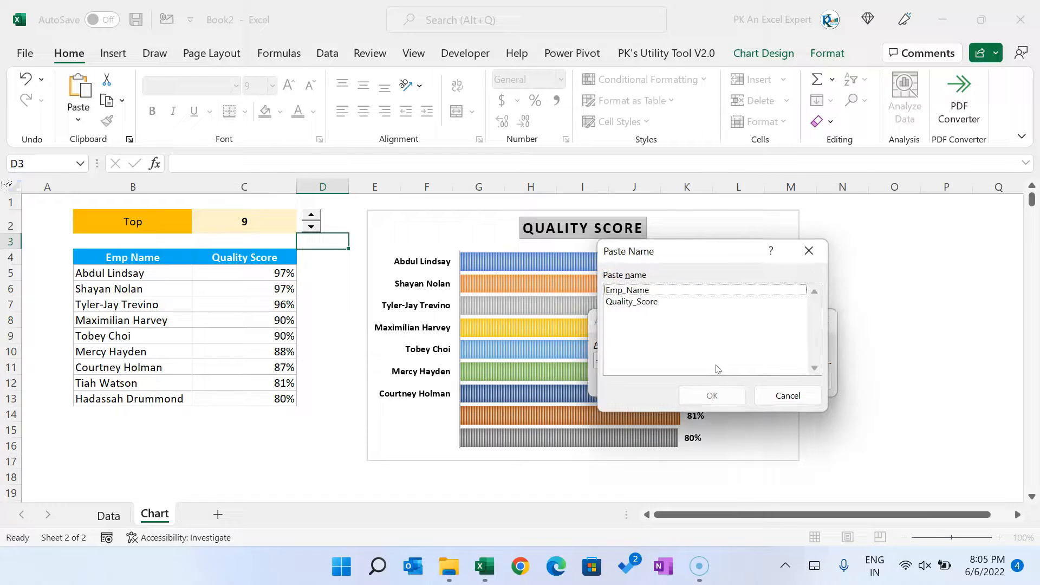
pyautogui.click(625, 292)
pyautogui.click(712, 395)
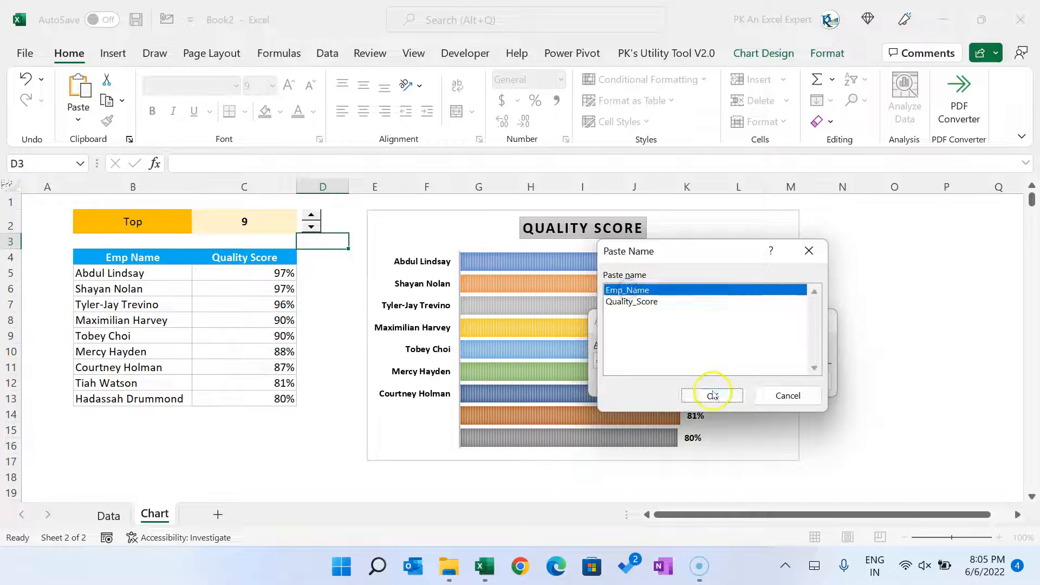
pyautogui.click(728, 380)
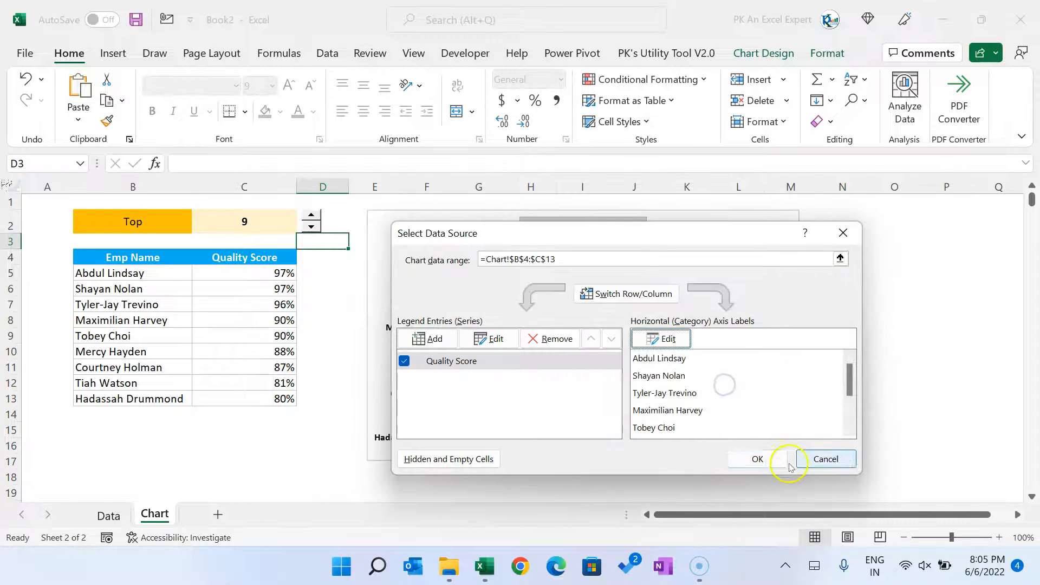
pyautogui.click(754, 456)
pyautogui.click(861, 366)
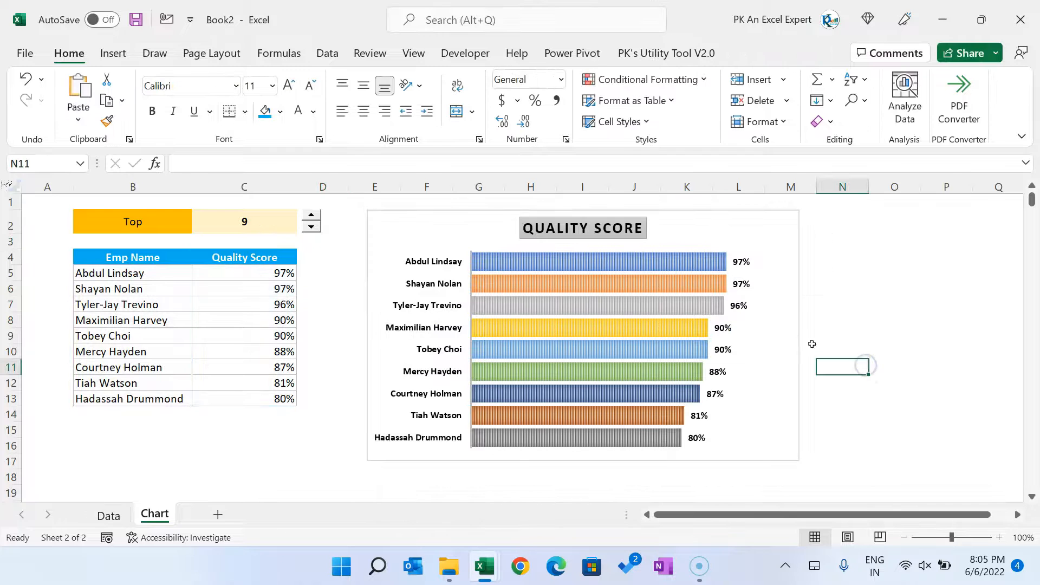
# - Test the dynamic chart by lowering the Top number to 3 and raising it to 7 with the spinner
pyautogui.click(311, 227)
pyautogui.click(311, 227)
pyautogui.click(311, 227)
pyautogui.click(311, 227)
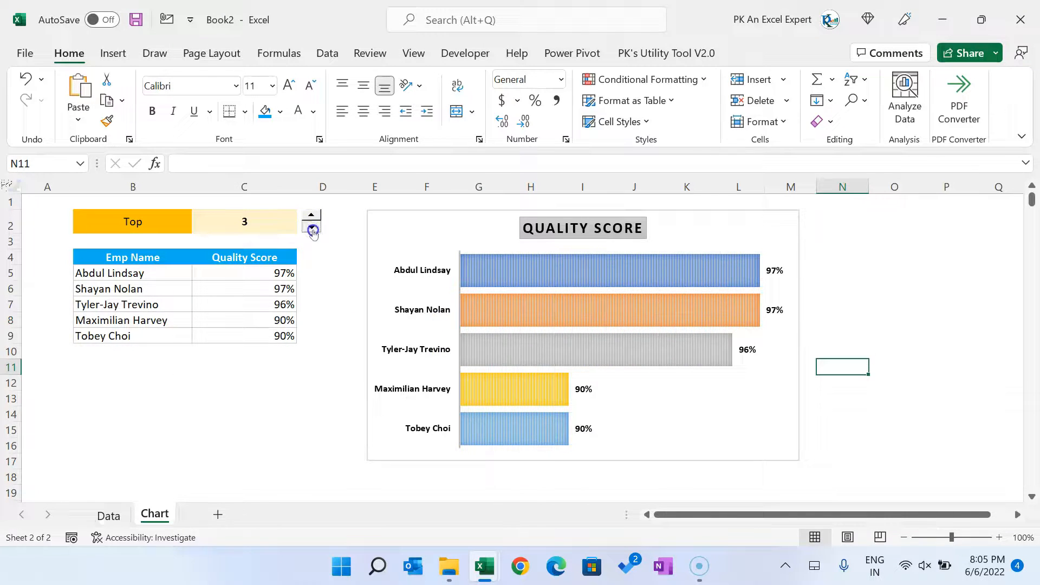
pyautogui.click(311, 227)
pyautogui.click(311, 226)
pyautogui.click(312, 215)
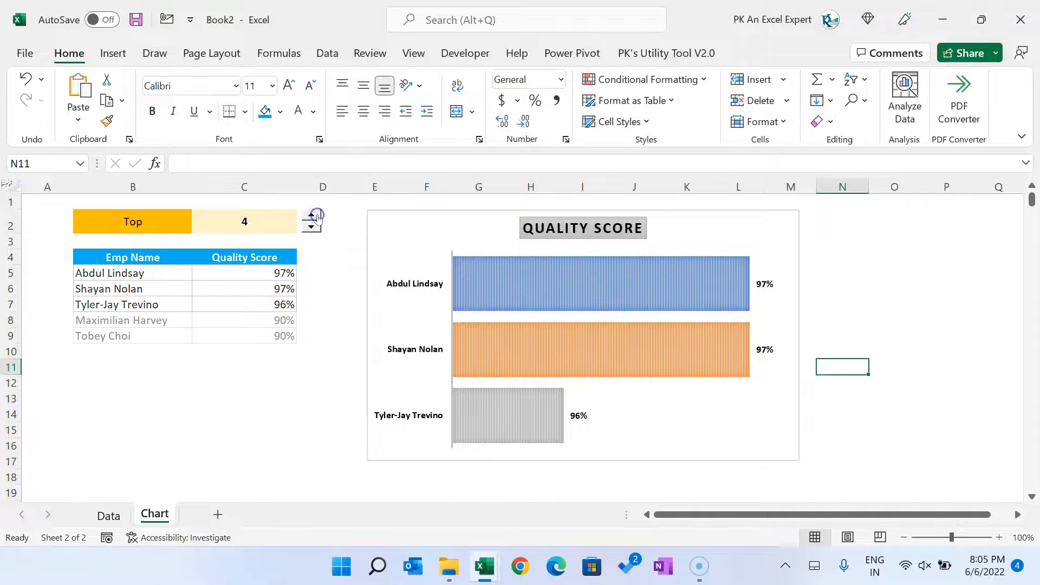
pyautogui.click(316, 216)
pyautogui.click(317, 216)
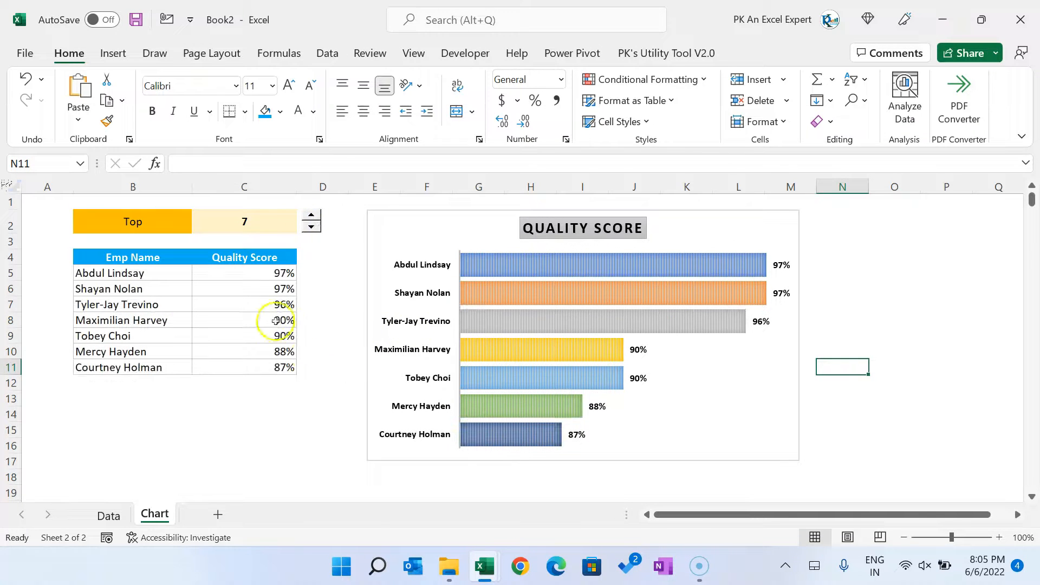
# - Lower the Top number to 6 with the spinner and deselect the control by selecting an empty cell beside the chart
pyautogui.moveTo(257, 320); pyautogui.dragTo(259, 337)
pyautogui.click(324, 304)
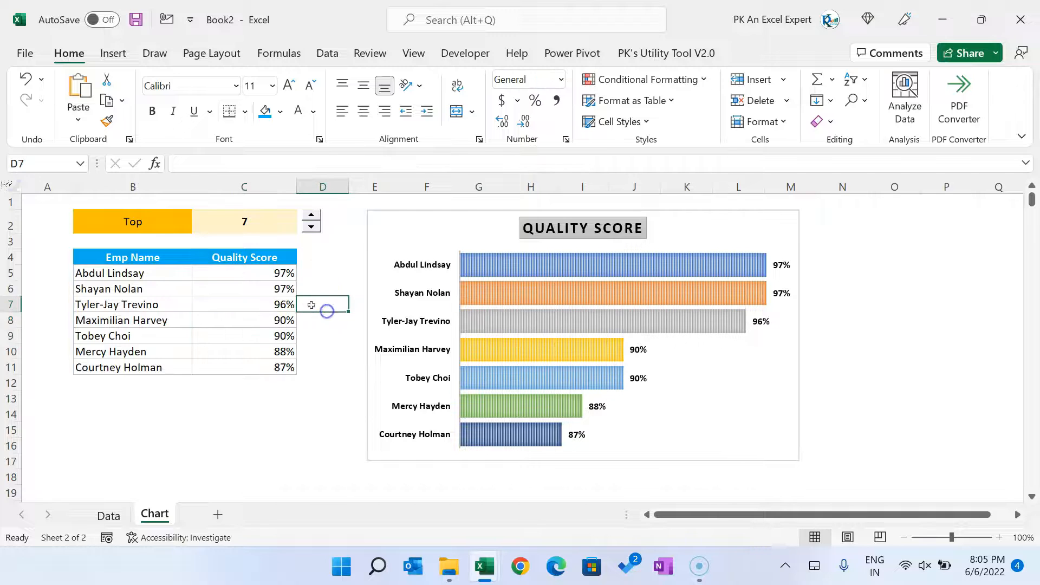
pyautogui.click(312, 227)
pyautogui.click(846, 272)
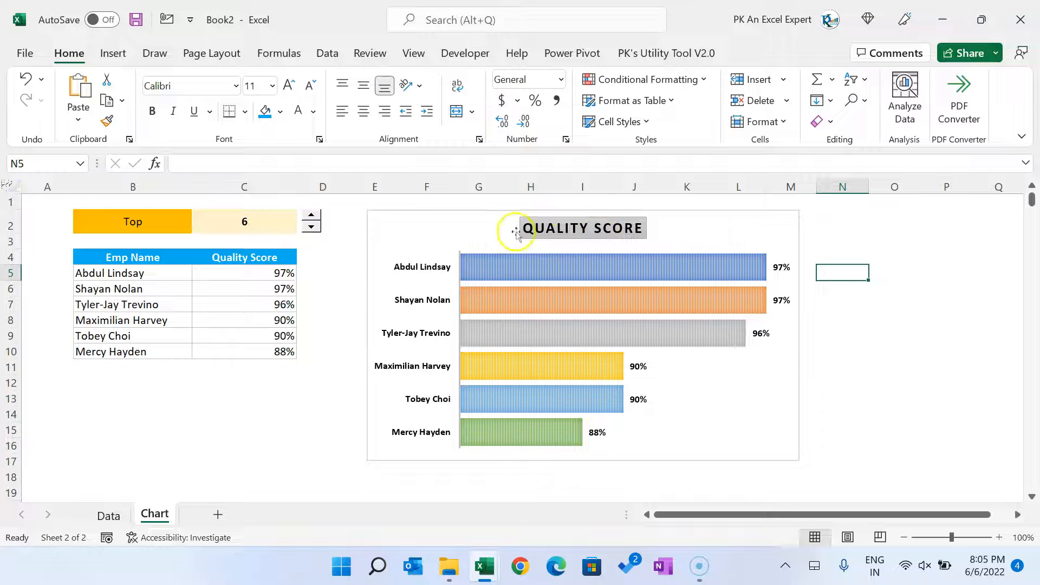
# - Enter the text "Top 6 Employees by Quality Score" in cell P1 of the Chart sheet
pyautogui.click(883, 202)
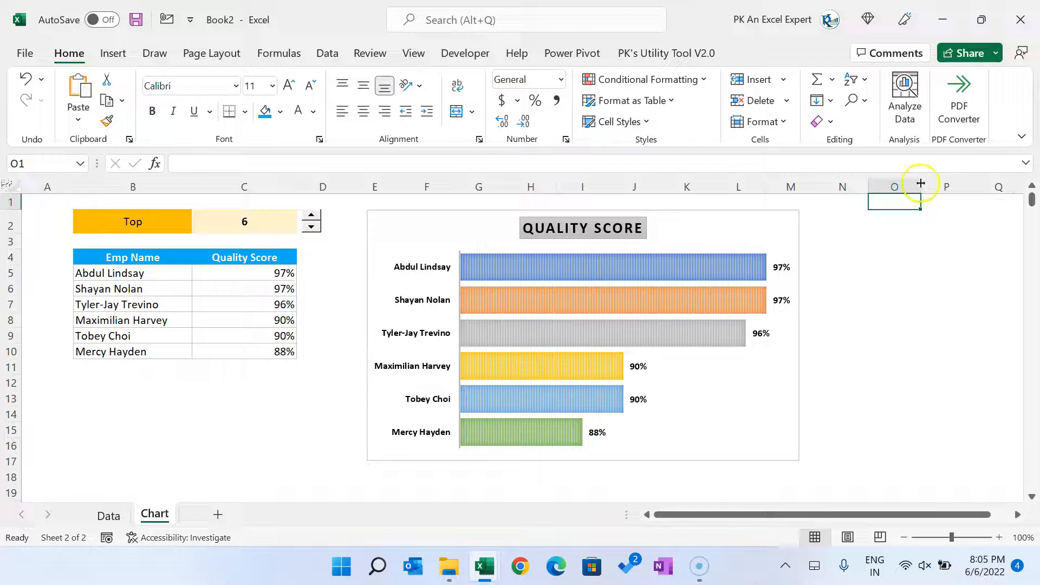
pyautogui.click(940, 202)
pyautogui.write('Top')
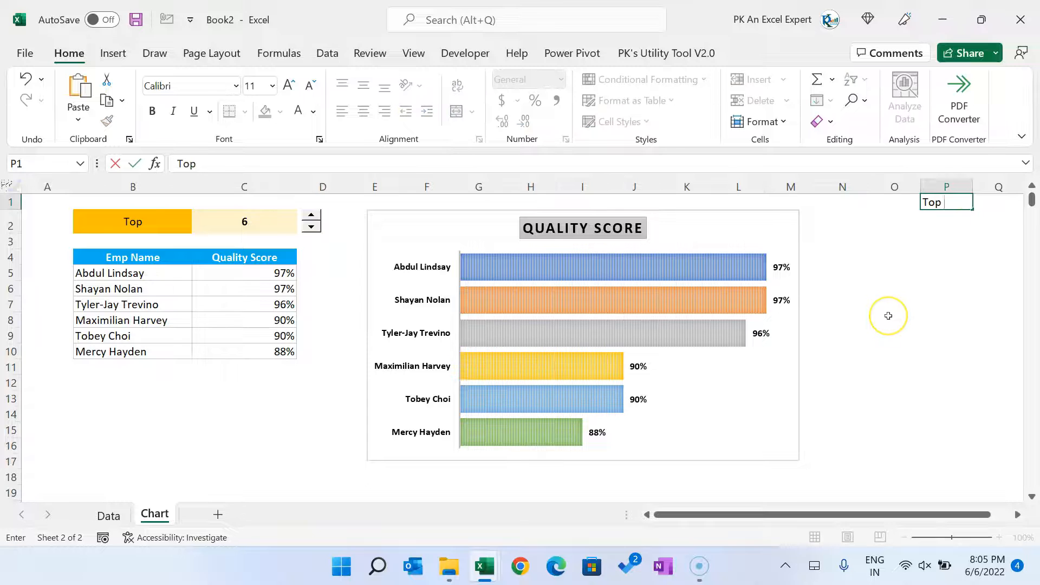
pyautogui.write(' 6 Employees by Quality Scor')
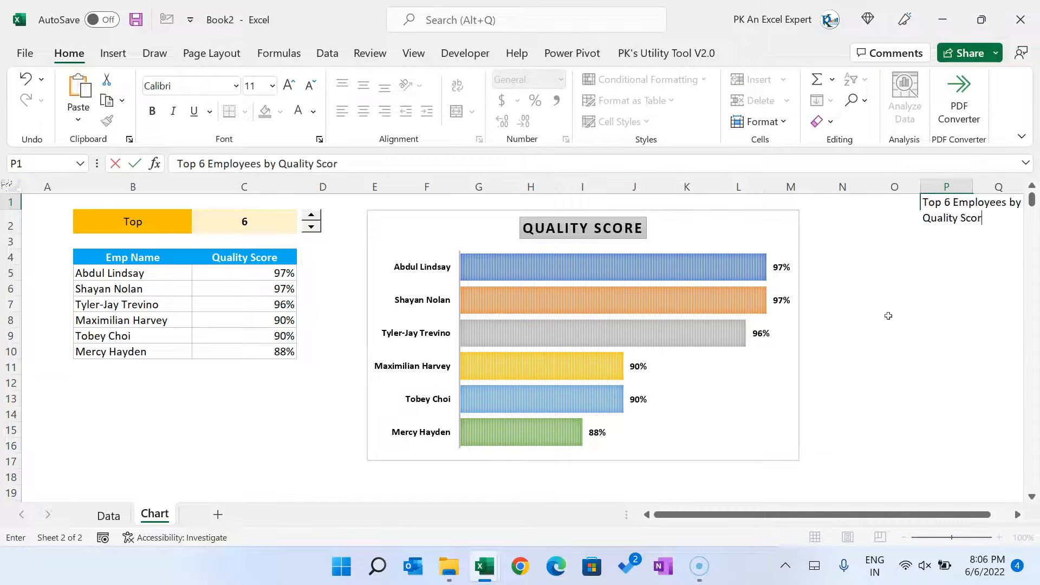
pyautogui.write('e')
pyautogui.press('Return')
# - Delete the empty column O so the title text moves into cell O1
pyautogui.click(894, 186)
pyautogui.hotkey('ctrl', '-')
pyautogui.moveTo(961, 514); pyautogui.dragTo(977, 513)
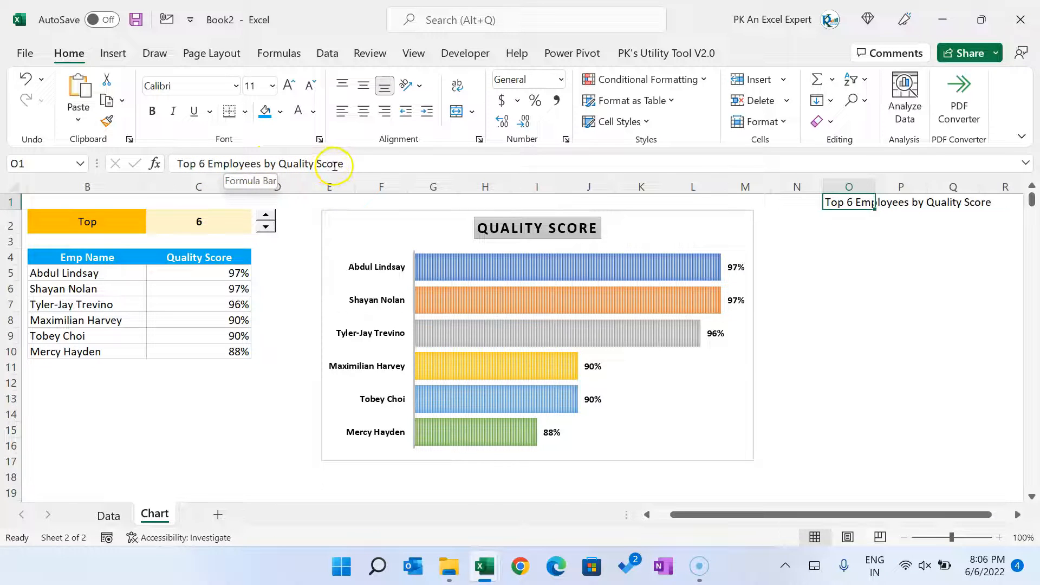
# - Convert the title text in O1 into the formula ="Top "&C2&"Employees by Quality Score"
pyautogui.click(177, 163)
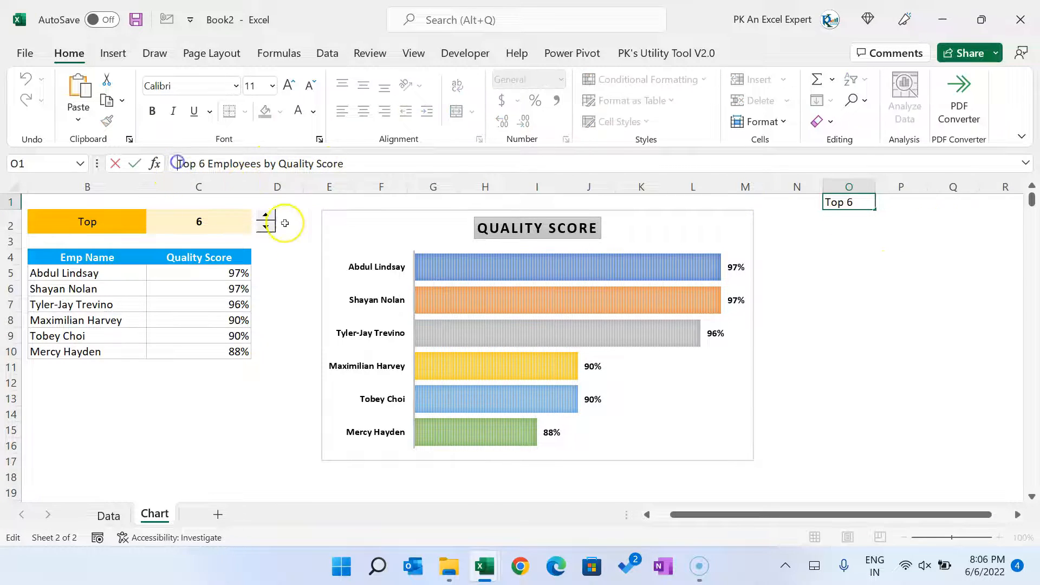
pyautogui.write('="Top ')
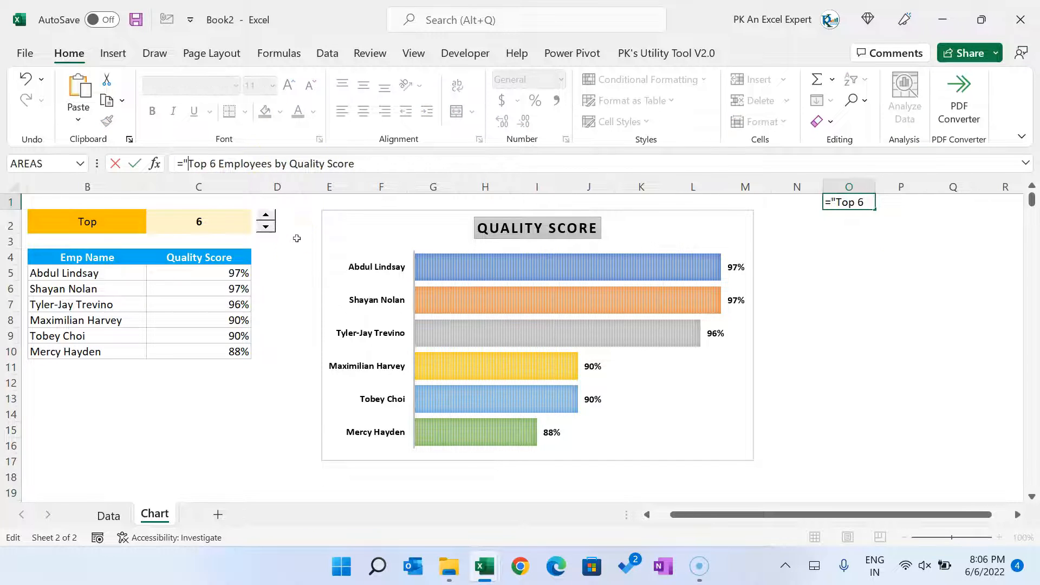
pyautogui.write('"&')
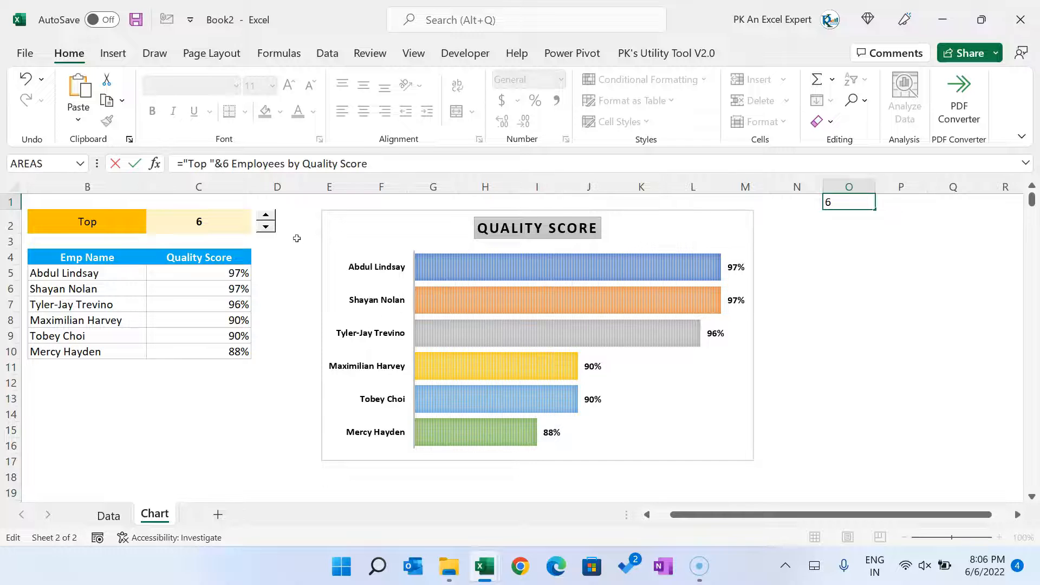
pyautogui.press('Delete')
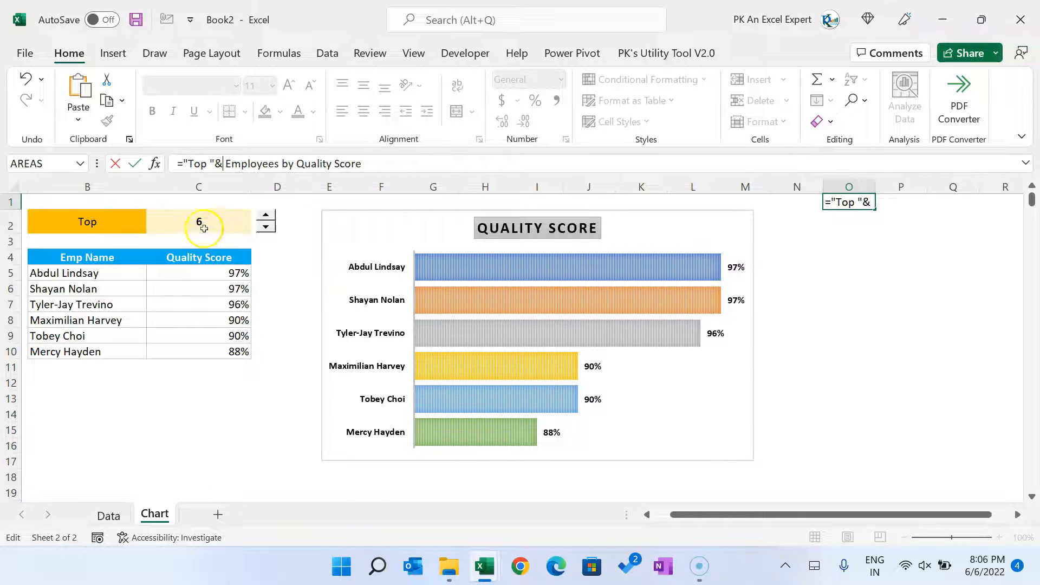
pyautogui.click(204, 226)
pyautogui.write('&')
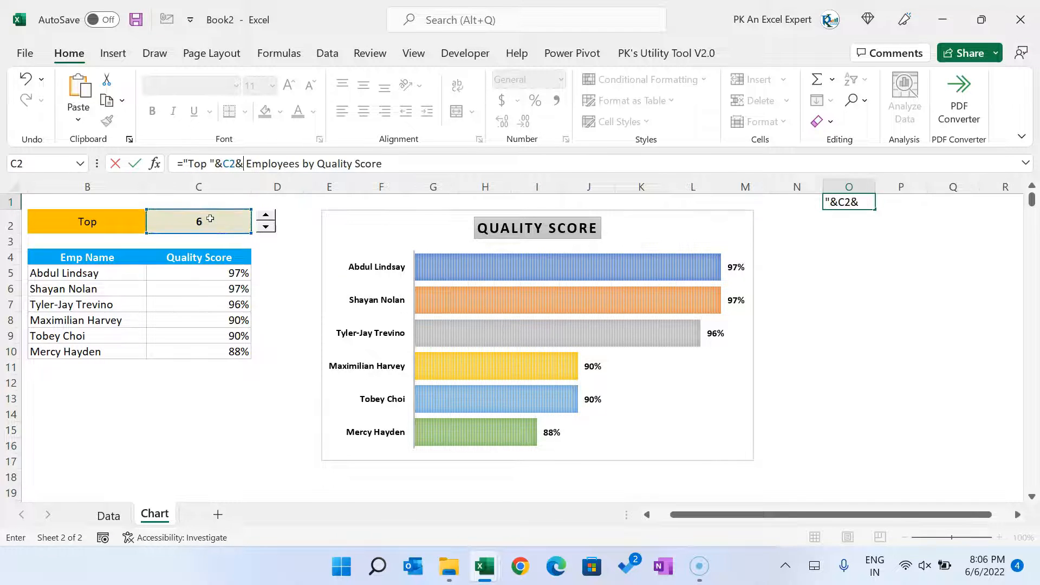
pyautogui.write('"')
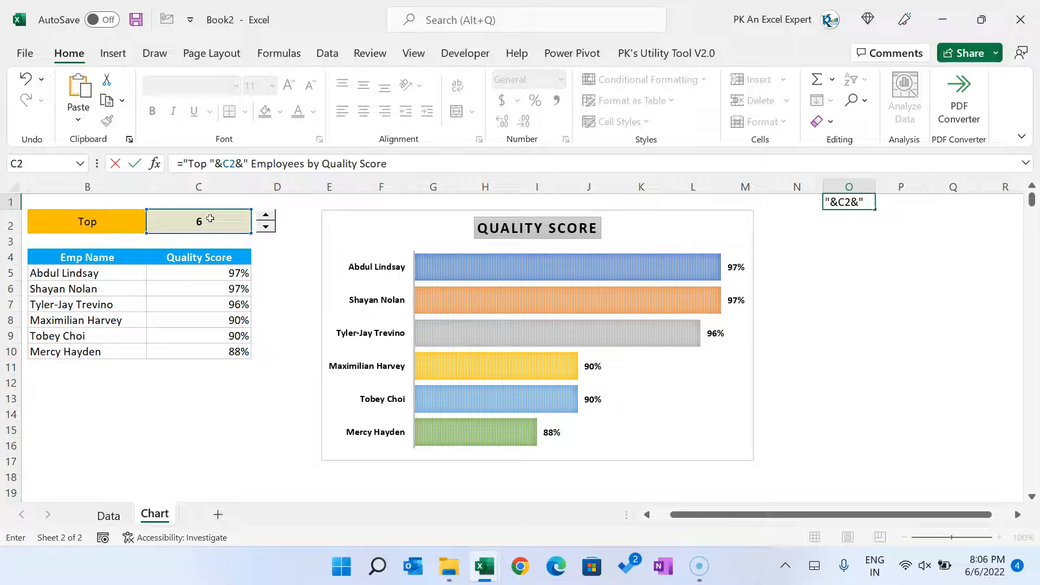
pyautogui.press('Delete')
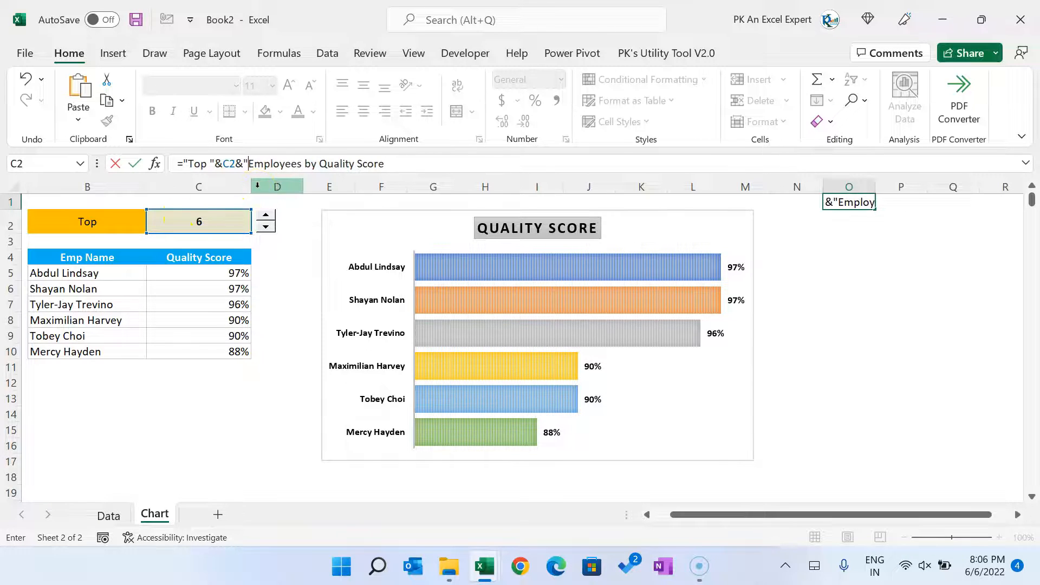
pyautogui.click(421, 164)
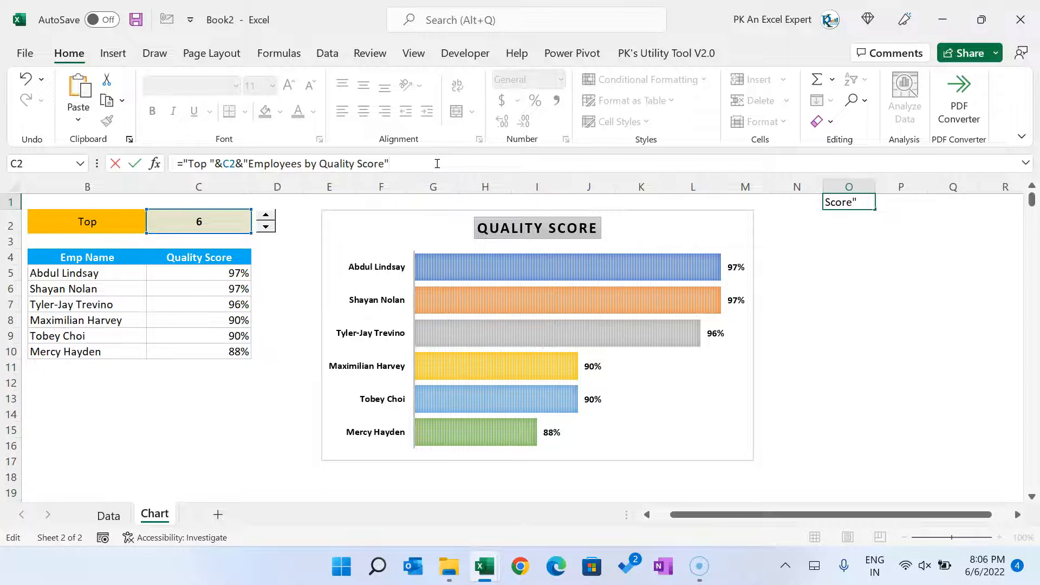
pyautogui.write('"')
pyautogui.press('Return')
pyautogui.press('Up')
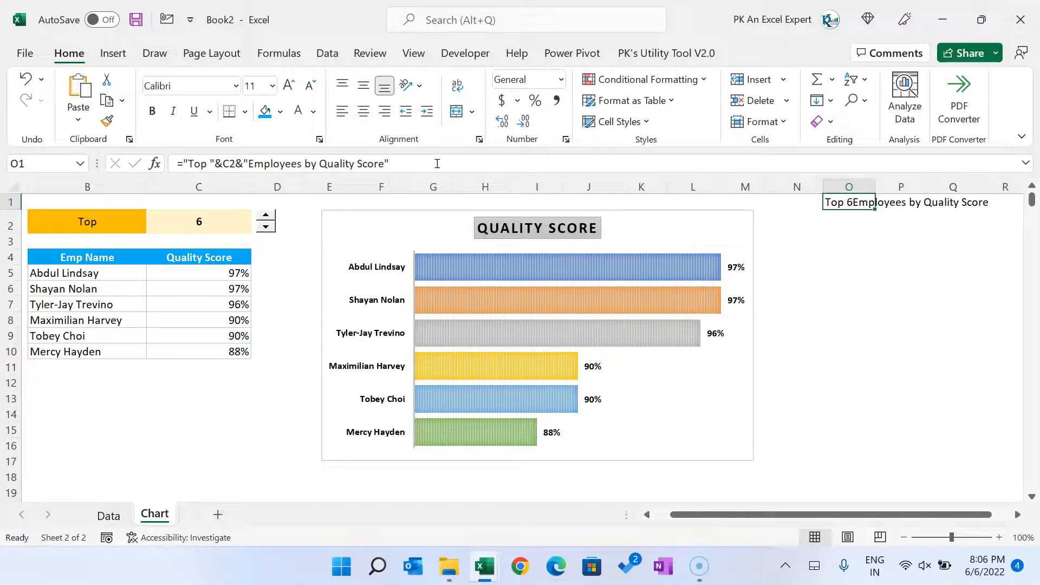
# - Insert a space before Employees in the O1 formula and test it by raising the Top number to 7 with the spinner
pyautogui.press('BackSpace')
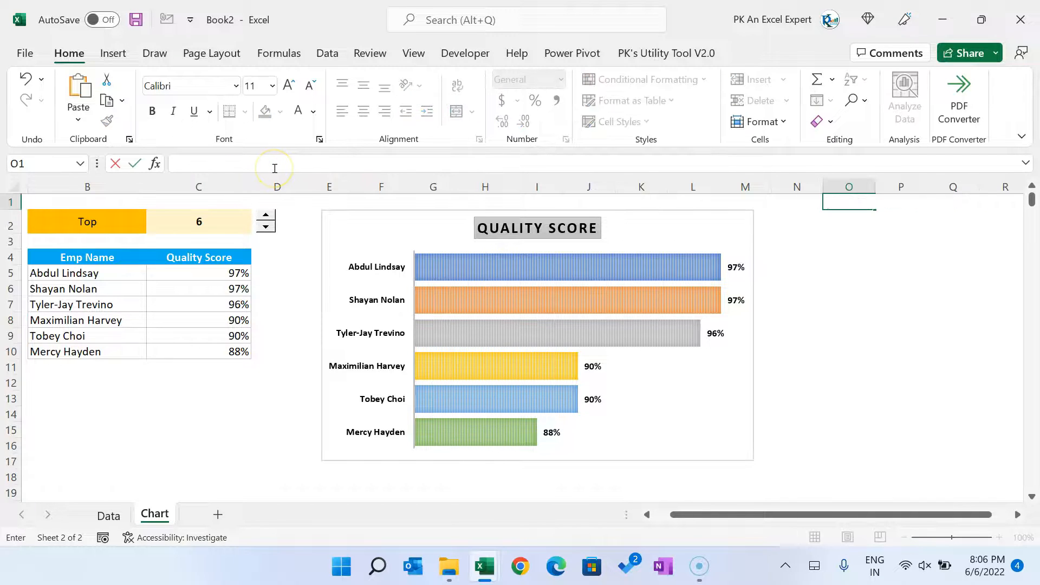
pyautogui.press('Escape')
pyautogui.click(249, 167)
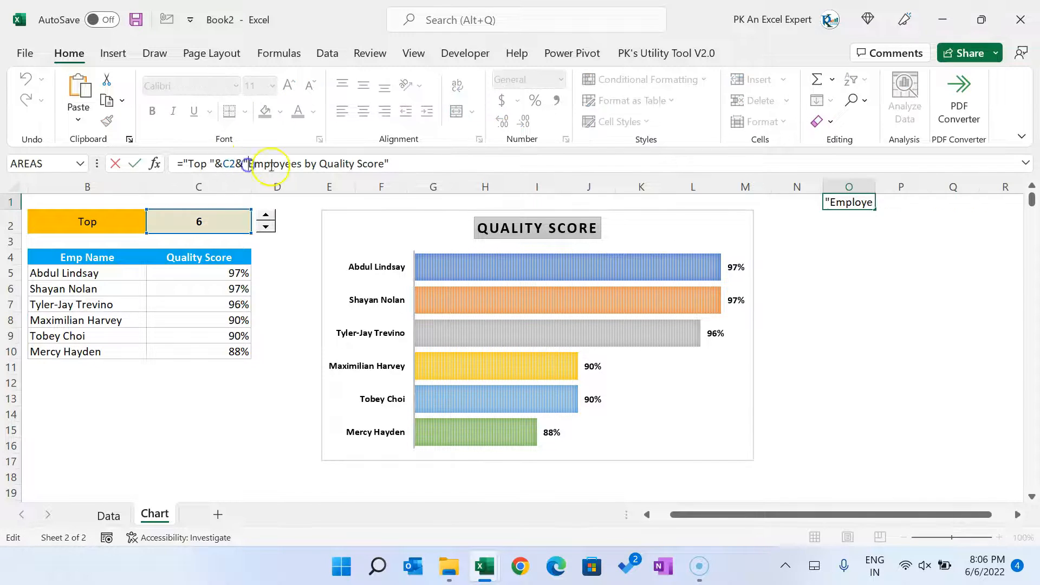
pyautogui.press('Return')
pyautogui.press('Down')
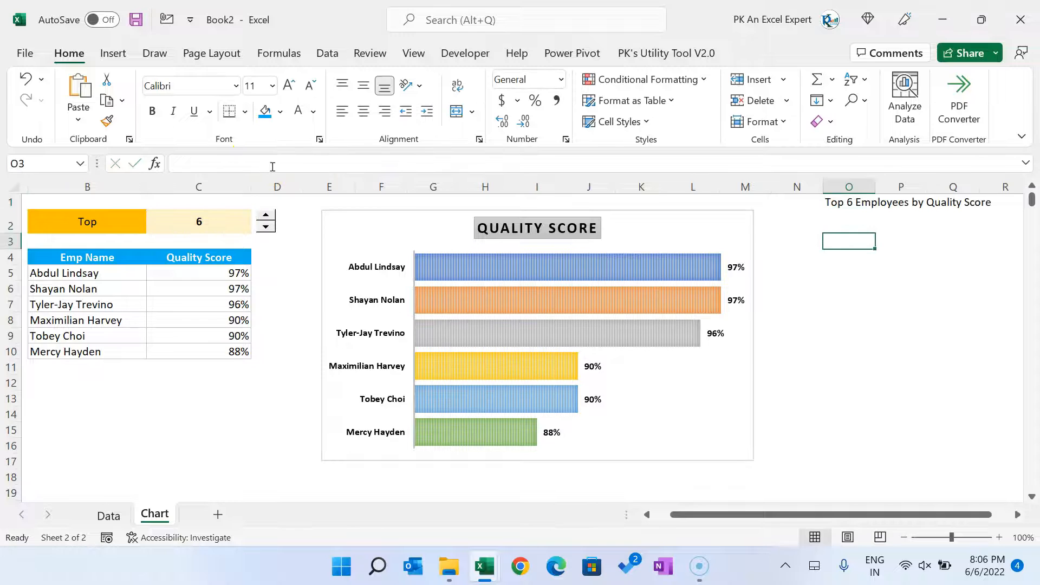
pyautogui.click(265, 214)
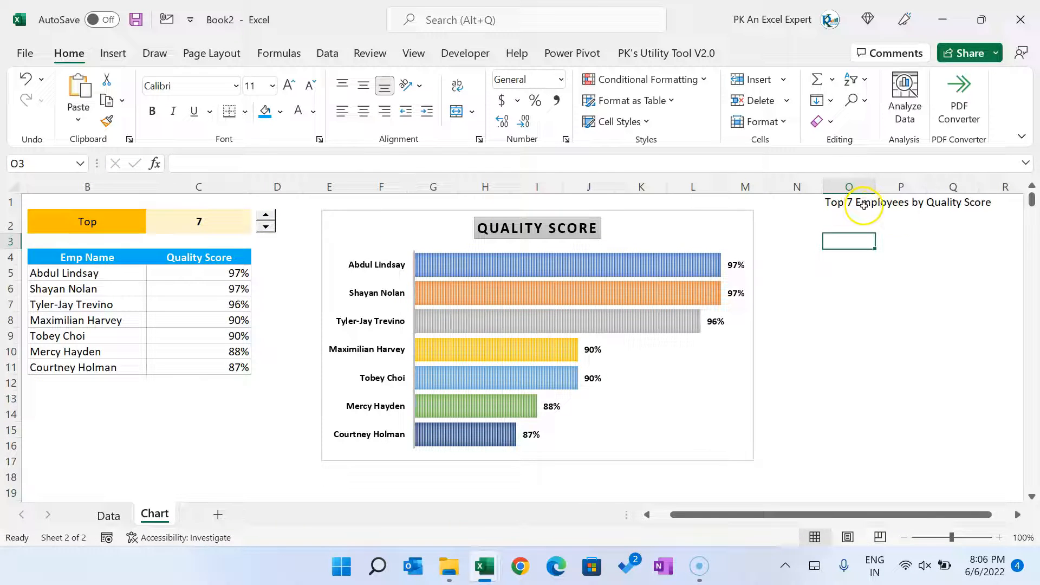
# - Link the chart title to cell O1 with =Chart!$O$1 and raise the Top number to 9 with the spinner
pyautogui.click(575, 232)
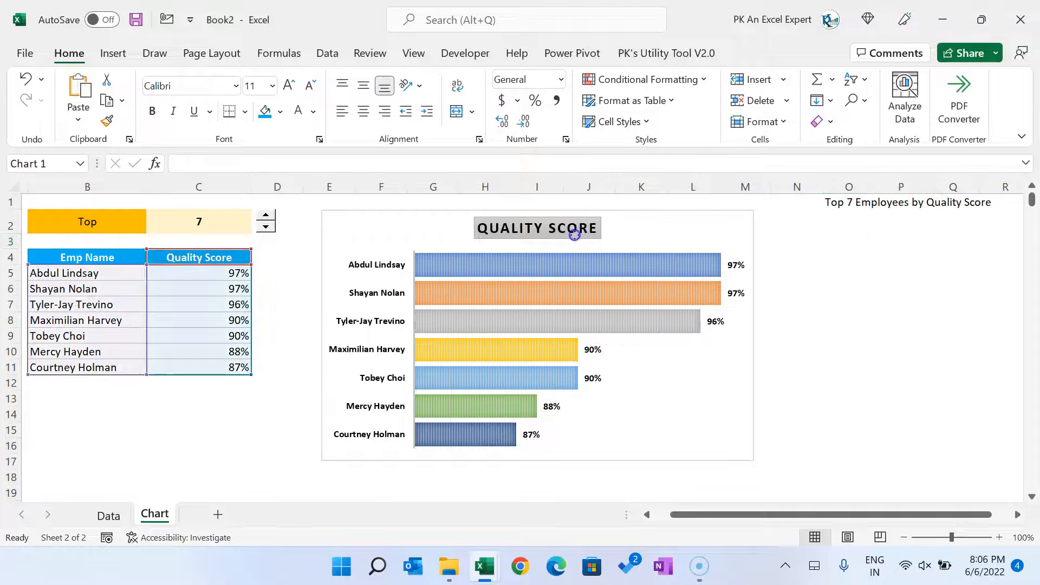
pyautogui.click(211, 165)
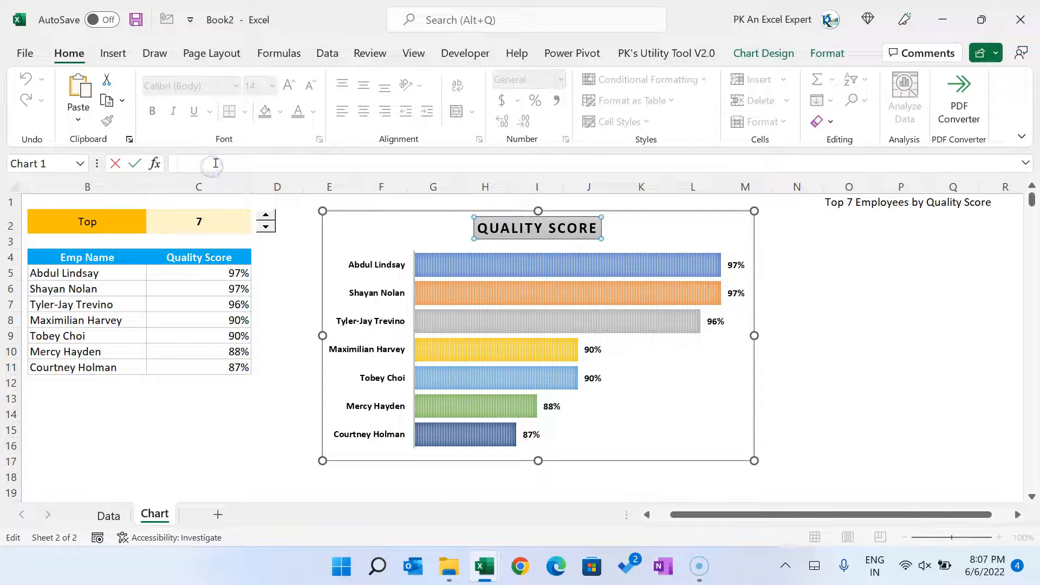
pyautogui.write('=')
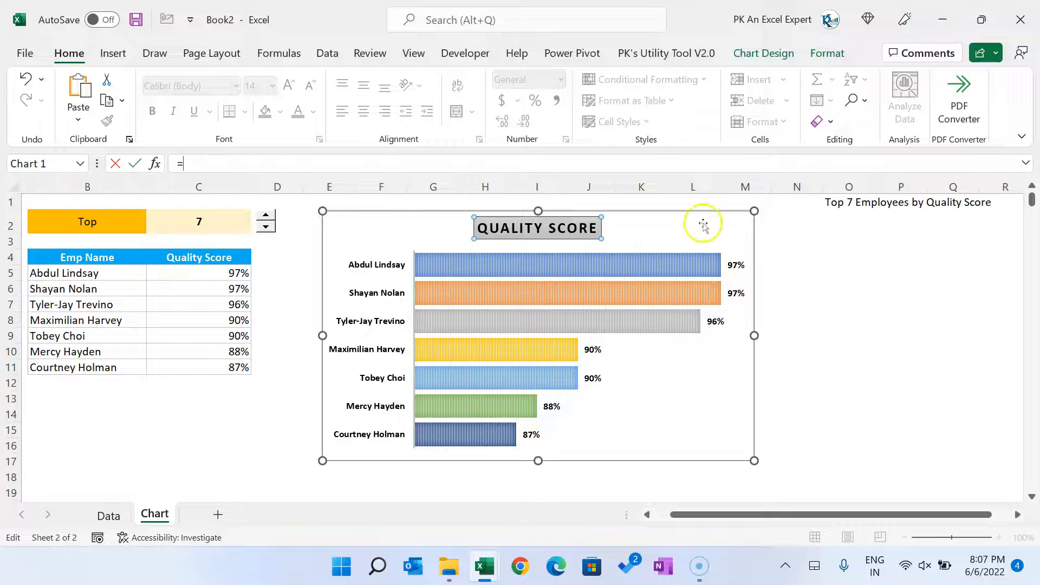
pyautogui.click(857, 208)
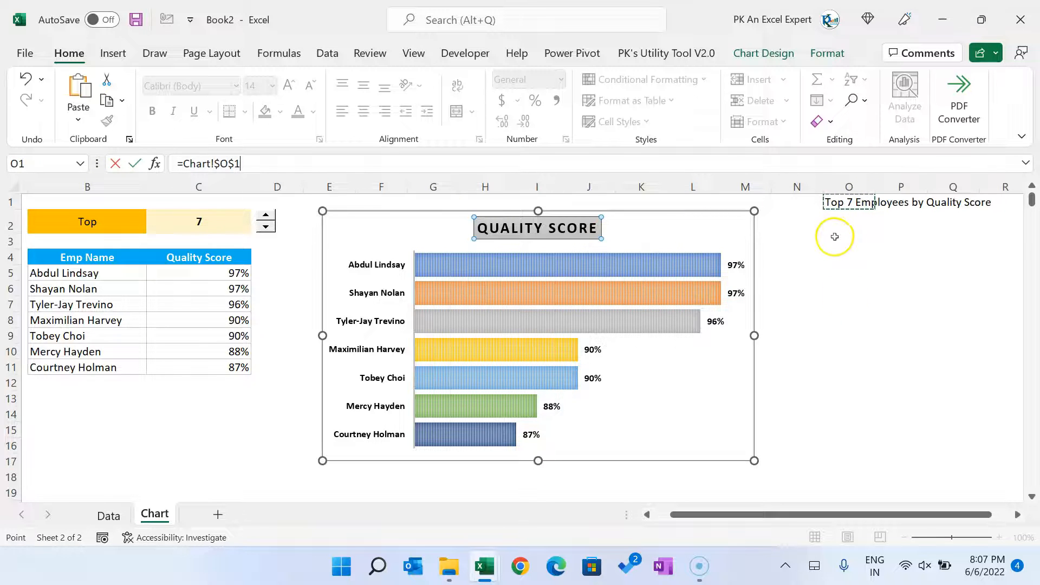
pyautogui.press('Return')
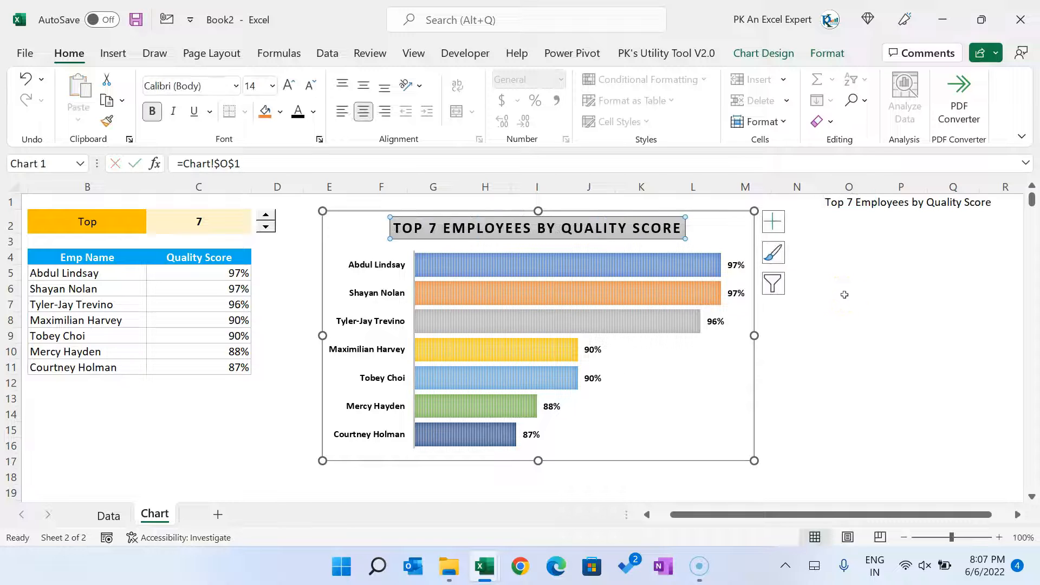
pyautogui.click(846, 350)
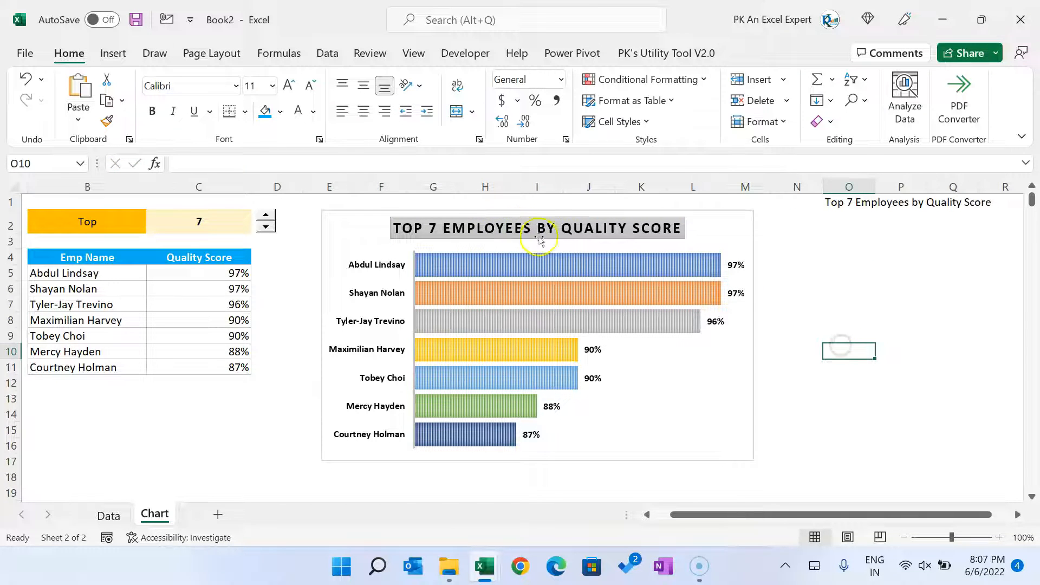
pyautogui.click(265, 217)
pyautogui.click(266, 217)
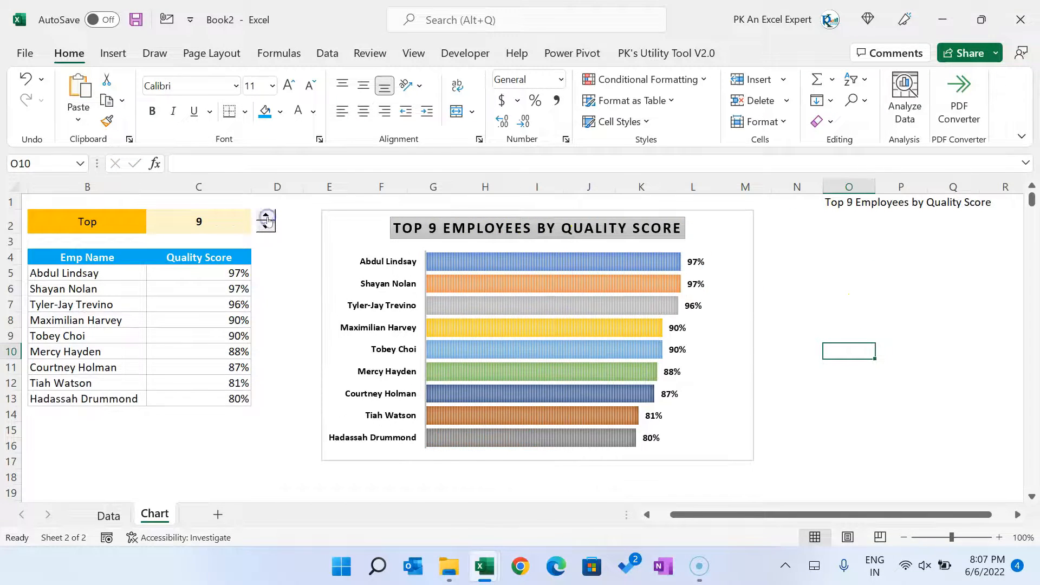
# - Hide the helper title in cell O1 by setting its font colour to white
pyautogui.click(852, 203)
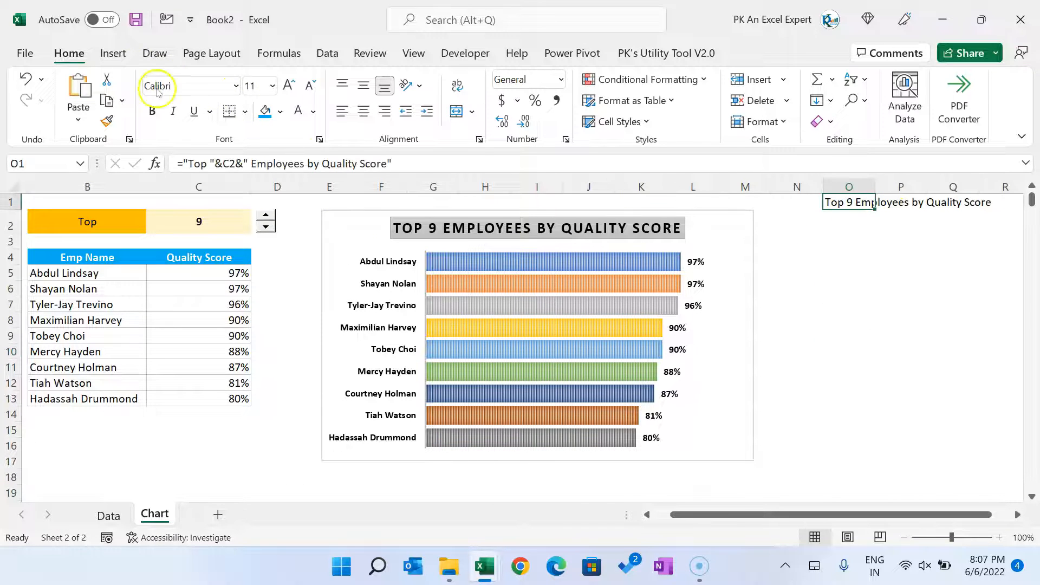
pyautogui.click(314, 113)
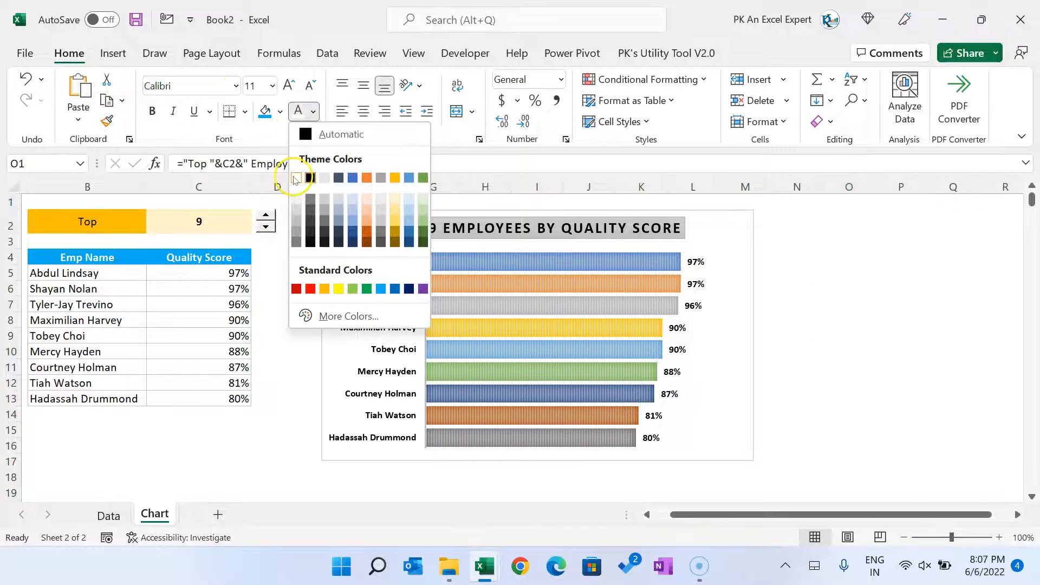
pyautogui.click(296, 179)
pyautogui.click(843, 282)
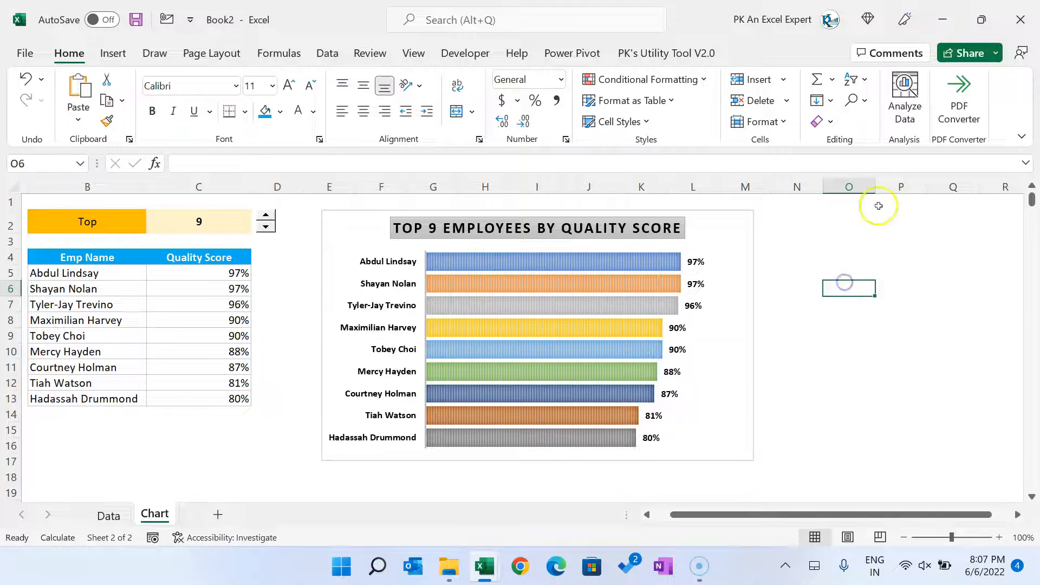
# - Test the dynamic chart title by raising the Top number to 11 and lowering it to 6 with the spinner
pyautogui.click(265, 215)
pyautogui.click(266, 215)
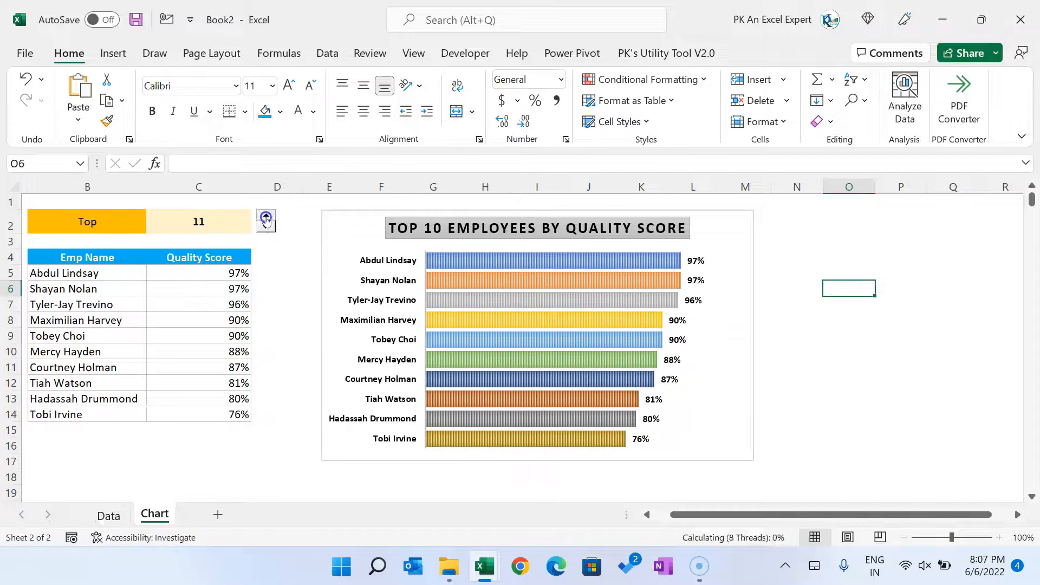
pyautogui.click(267, 226)
pyautogui.click(266, 226)
pyautogui.click(267, 227)
pyautogui.click(266, 226)
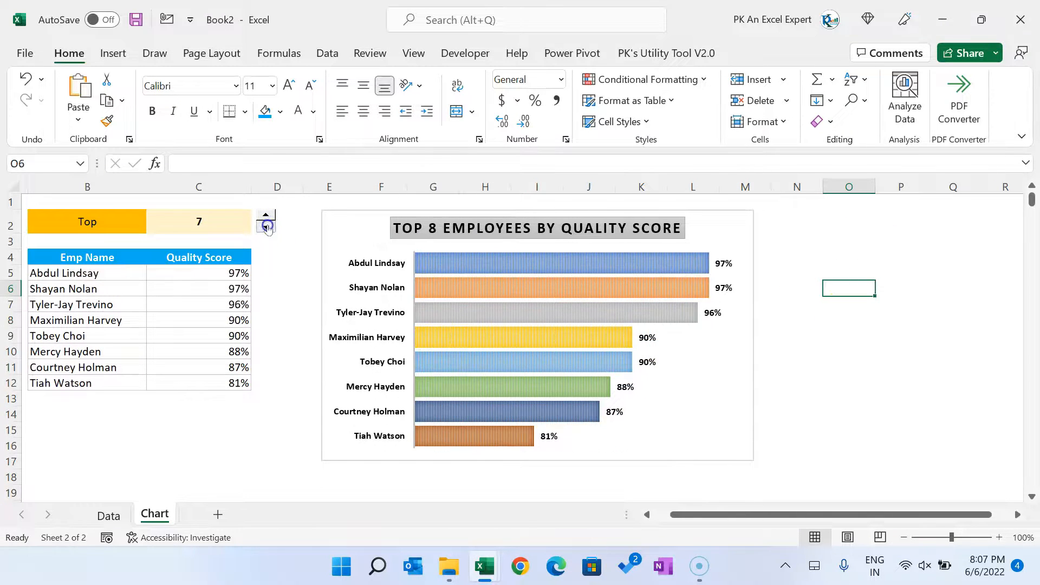
pyautogui.click(267, 227)
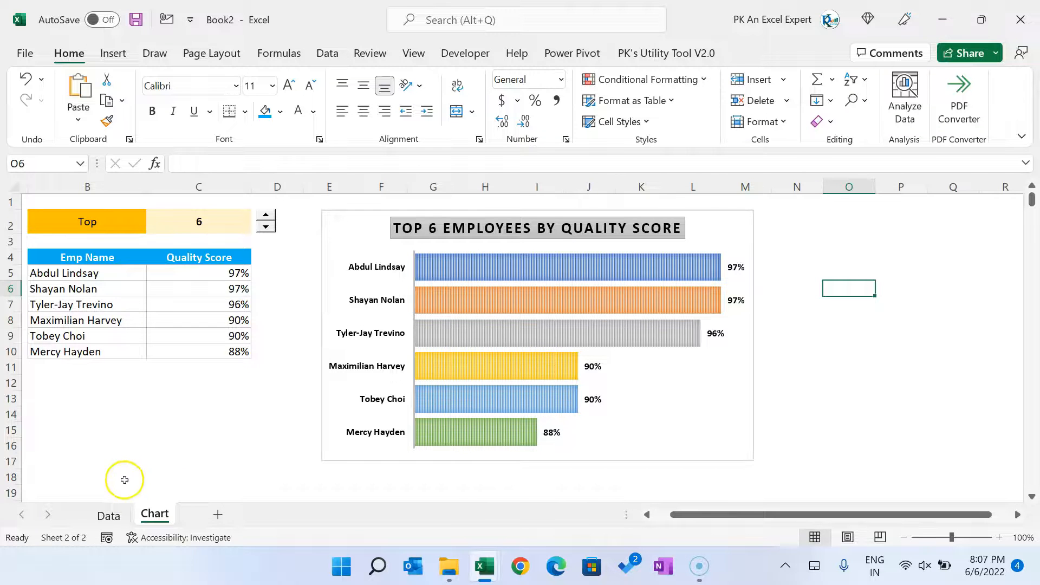
# - Review the employee scores and ranks at the start of the Data sheet and return to the Chart sheet
pyautogui.click(107, 516)
pyautogui.scroll(8, 252, 368)
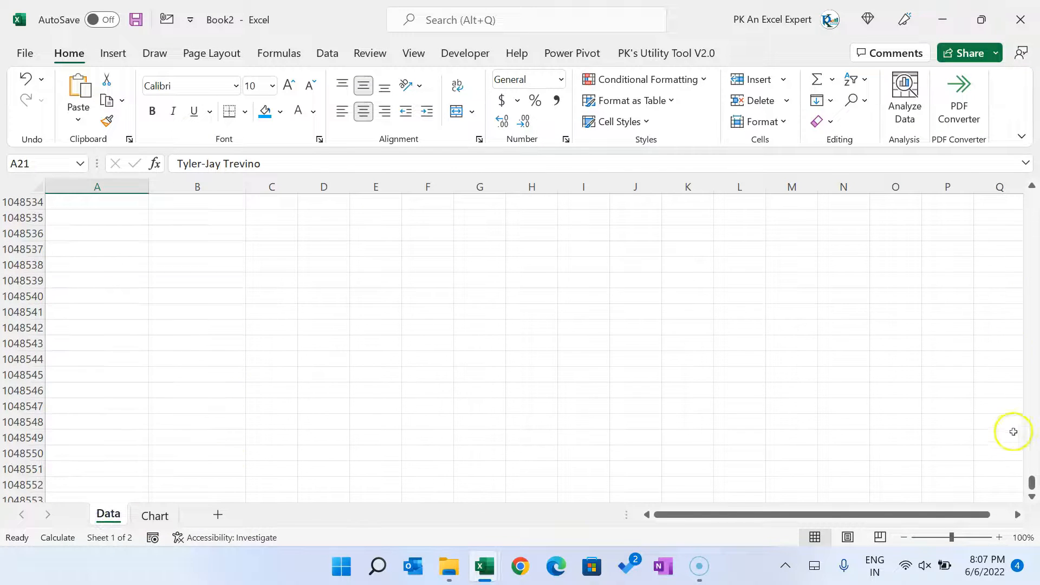
pyautogui.moveTo(1031, 484); pyautogui.dragTo(1024, 194)
pyautogui.click(158, 207)
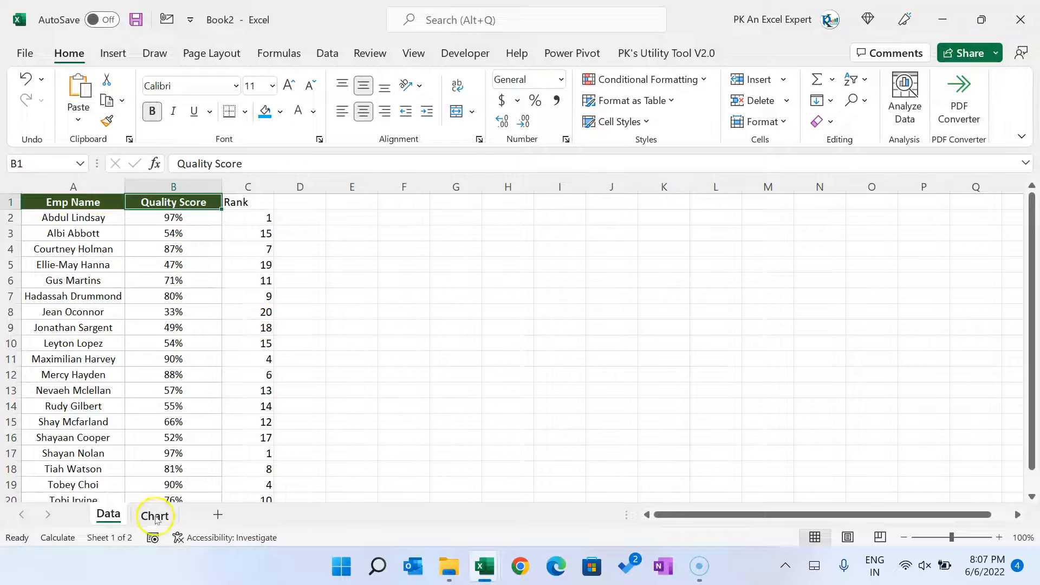
pyautogui.click(146, 515)
pyautogui.click(244, 401)
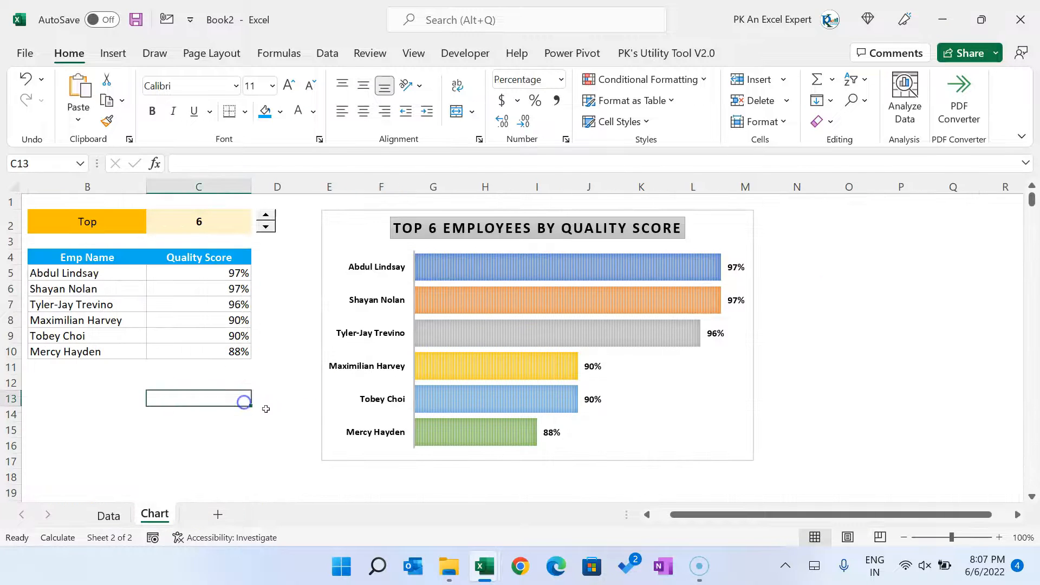